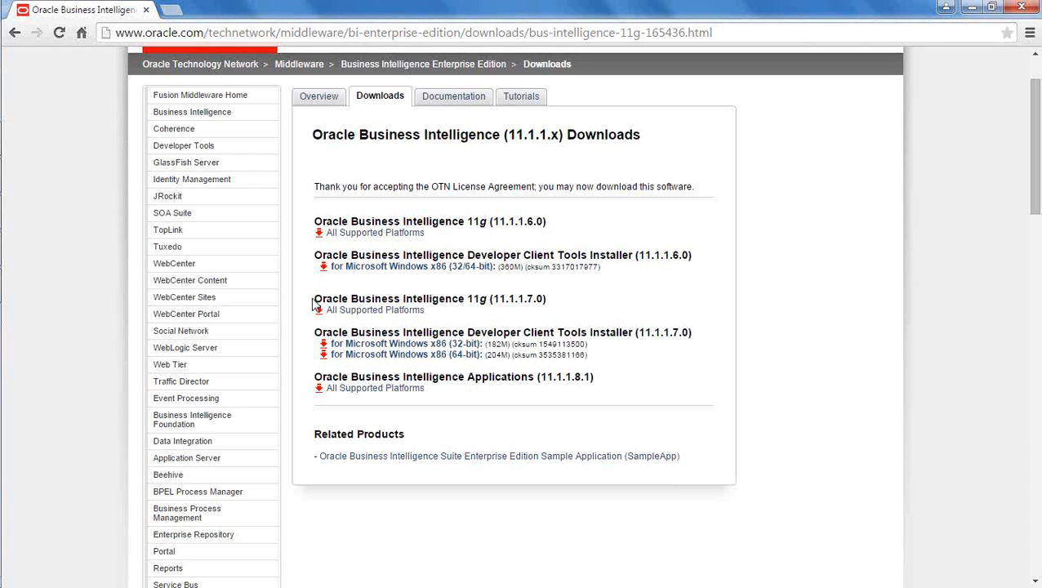
Step: Open the All Supported Platforms downloads for Oracle Business Intelligence 11.1.1.7.0
left_click_drag(319, 300, 549, 298)
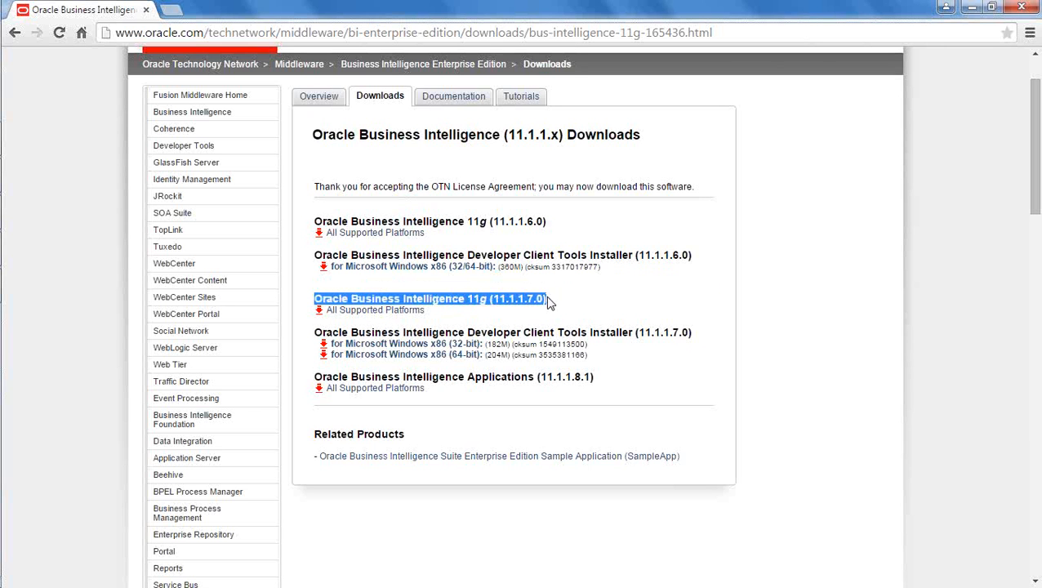
left_click(516, 335)
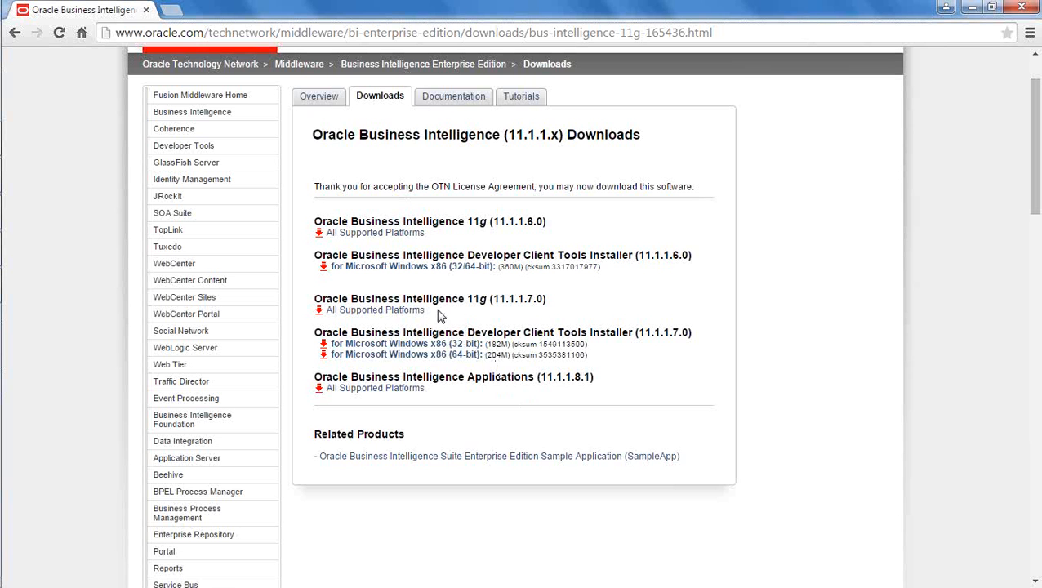
left_click(414, 313)
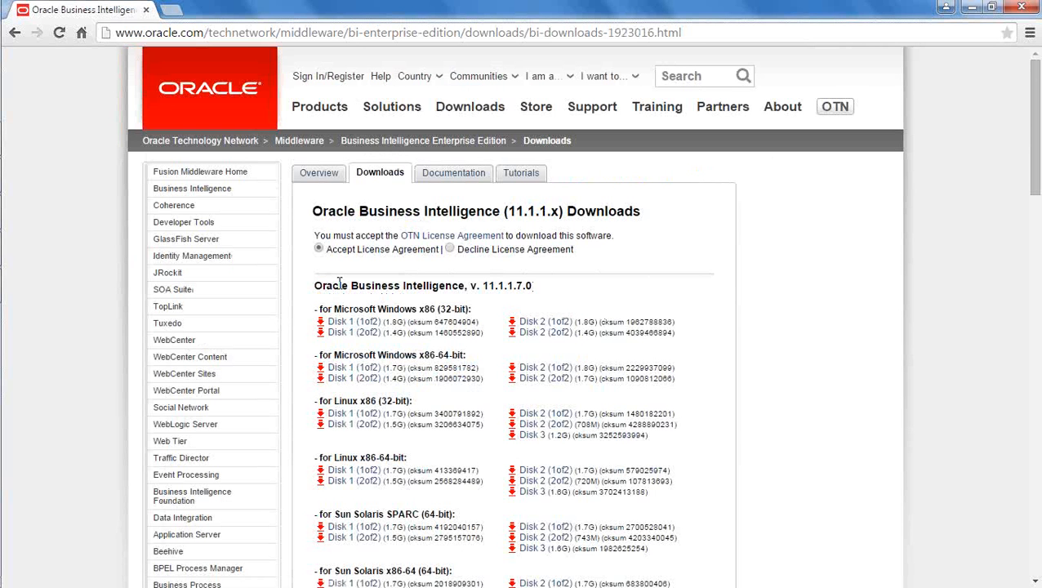
Step: Accept the OTN License Agreement and scroll through the 11.1.1.7.0 disk files for each platform
left_click(319, 250)
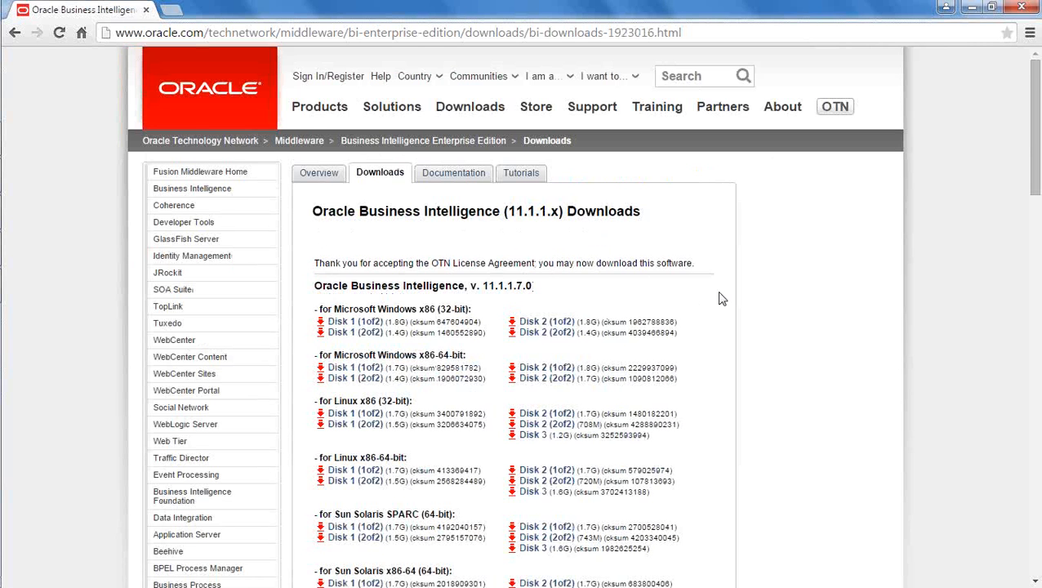
scroll(722, 299, "down", 1)
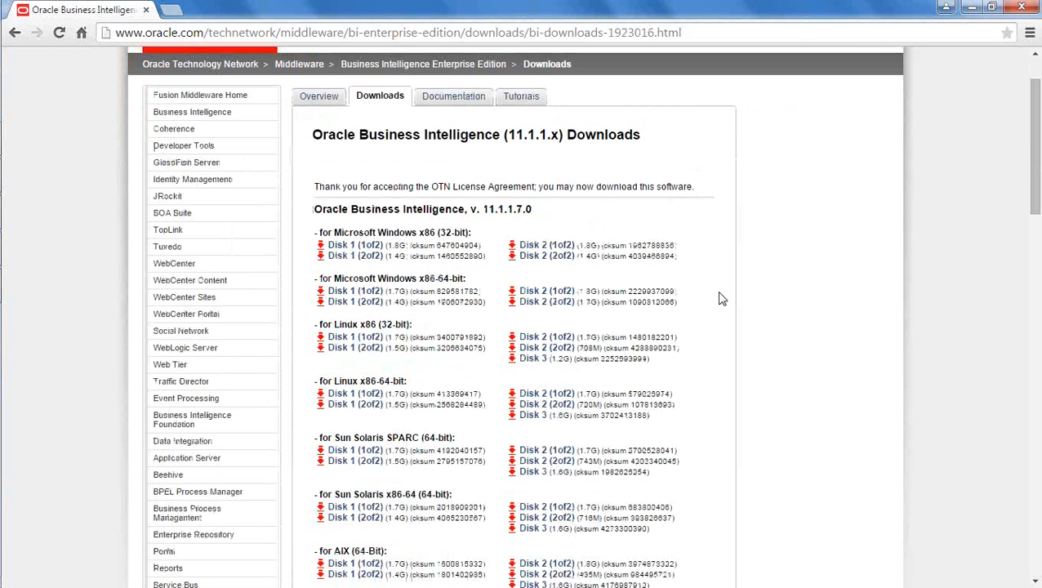
double_click(488, 210)
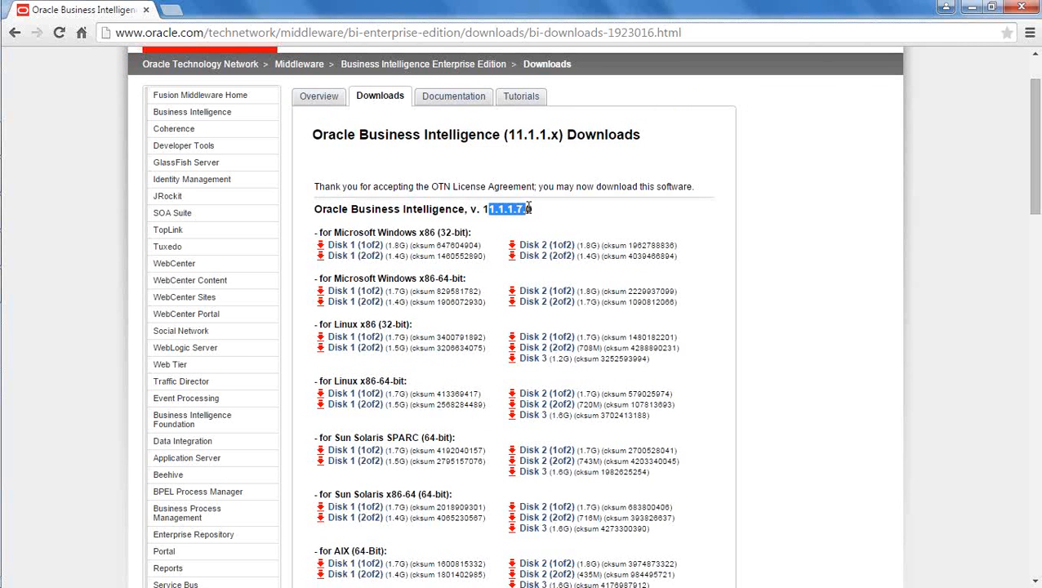
left_click(722, 224)
scroll(722, 224, "down", 2)
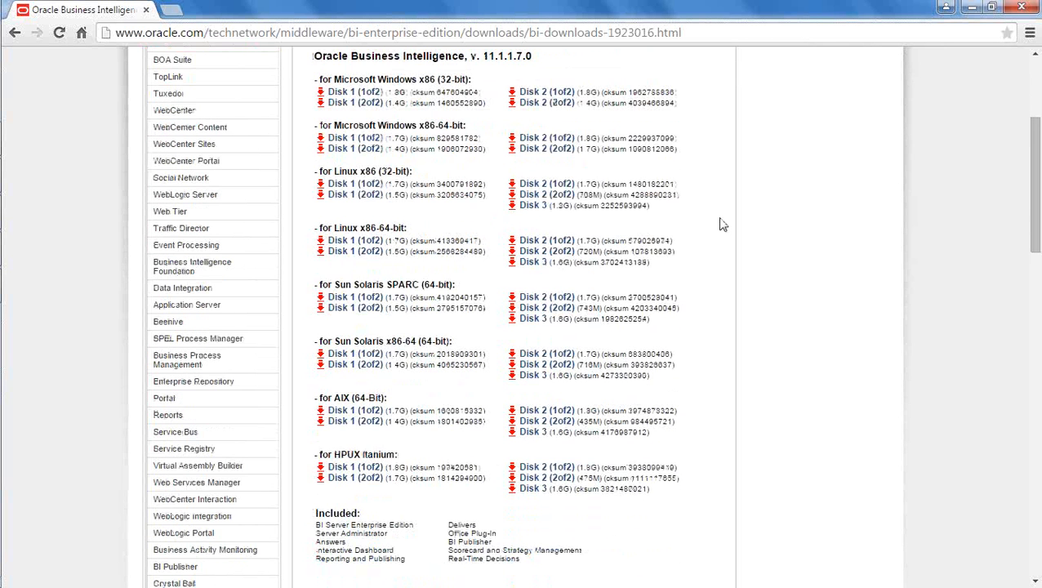
scroll(722, 224, "down", 1)
scroll(722, 224, "up", 2)
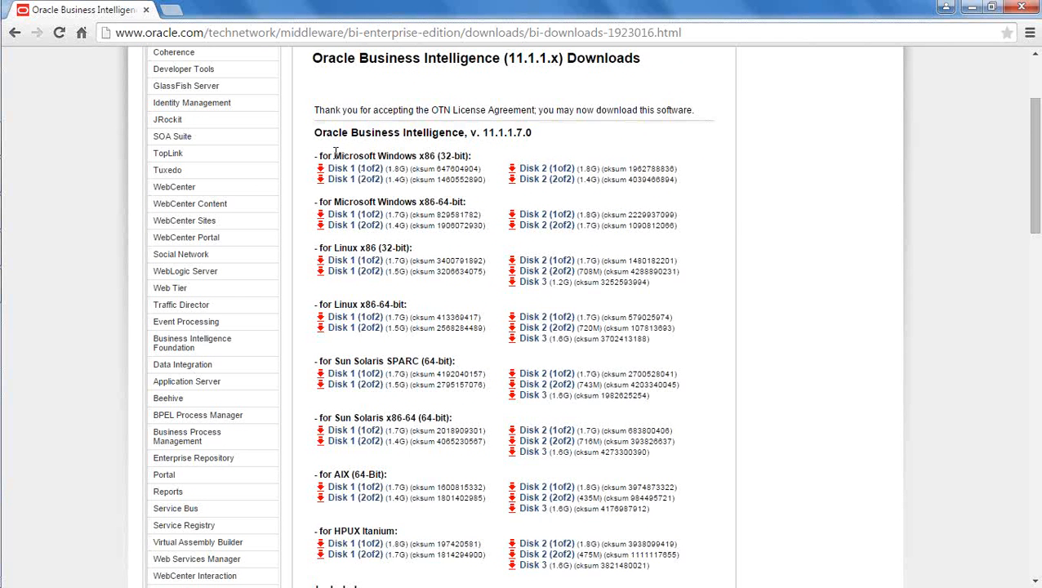
left_click_drag(335, 155, 473, 157)
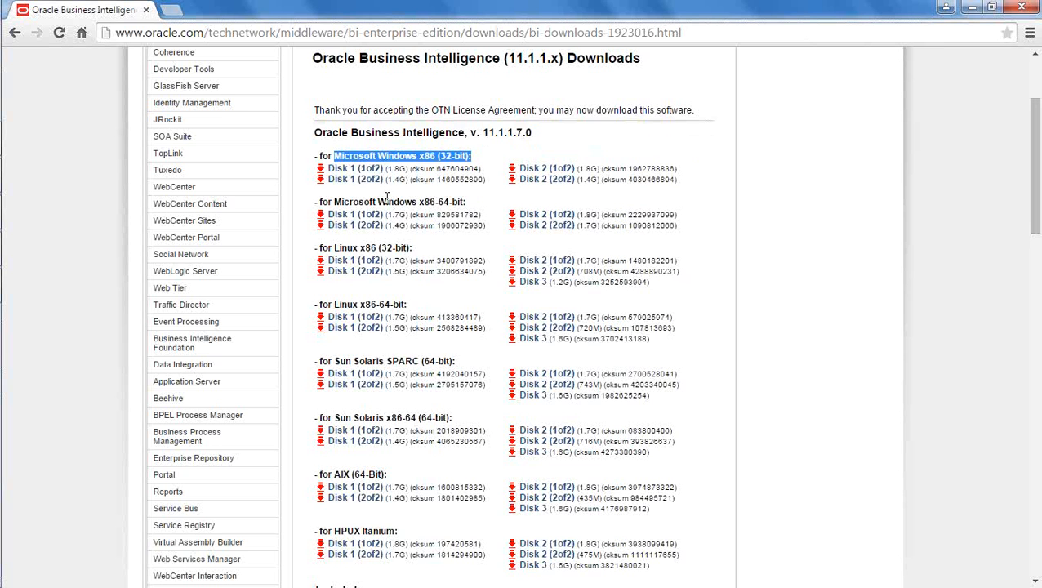
left_click_drag(378, 202, 472, 203)
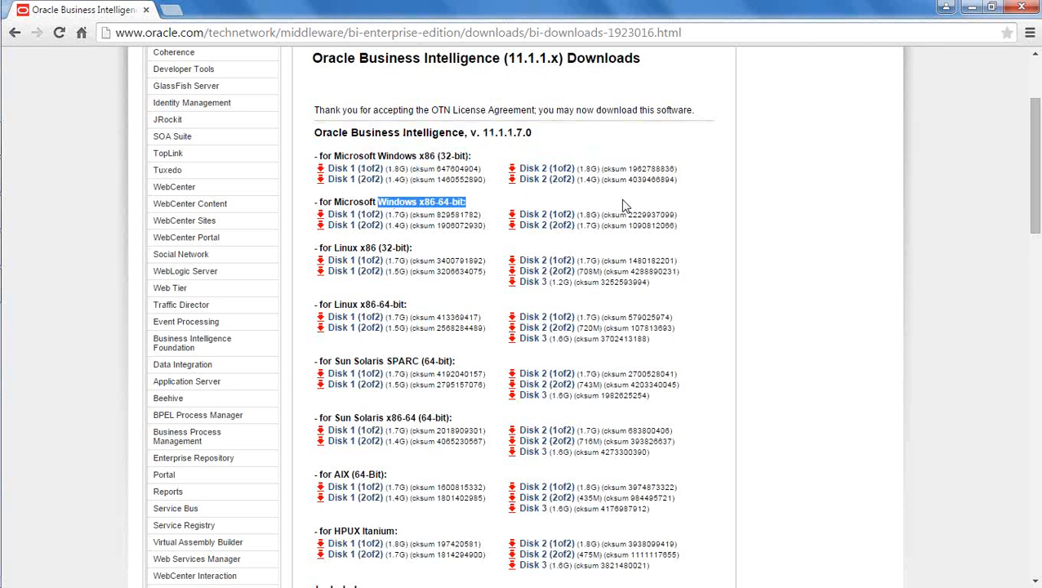
left_click(704, 207)
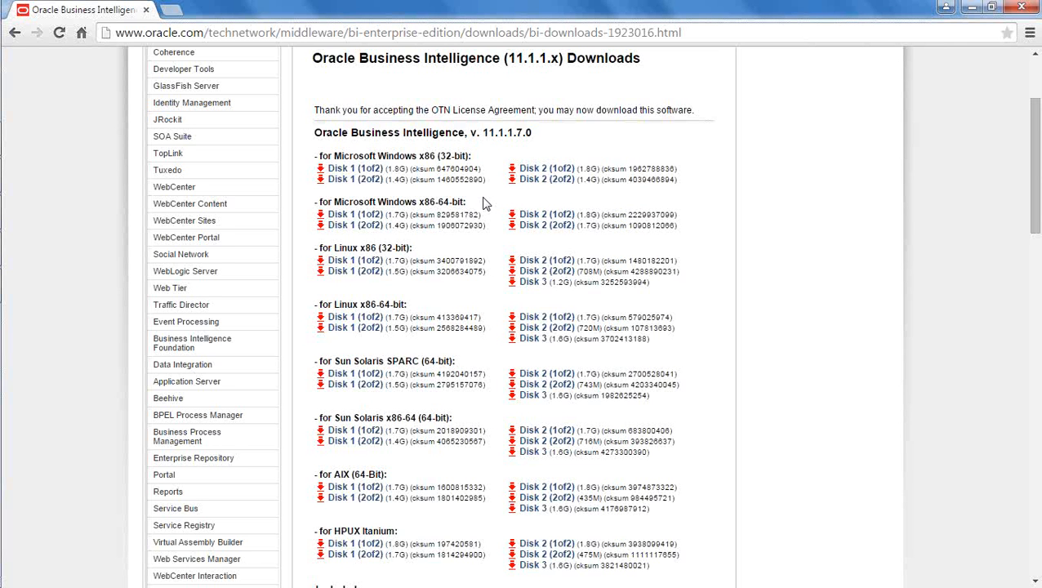
left_click_drag(315, 202, 688, 234)
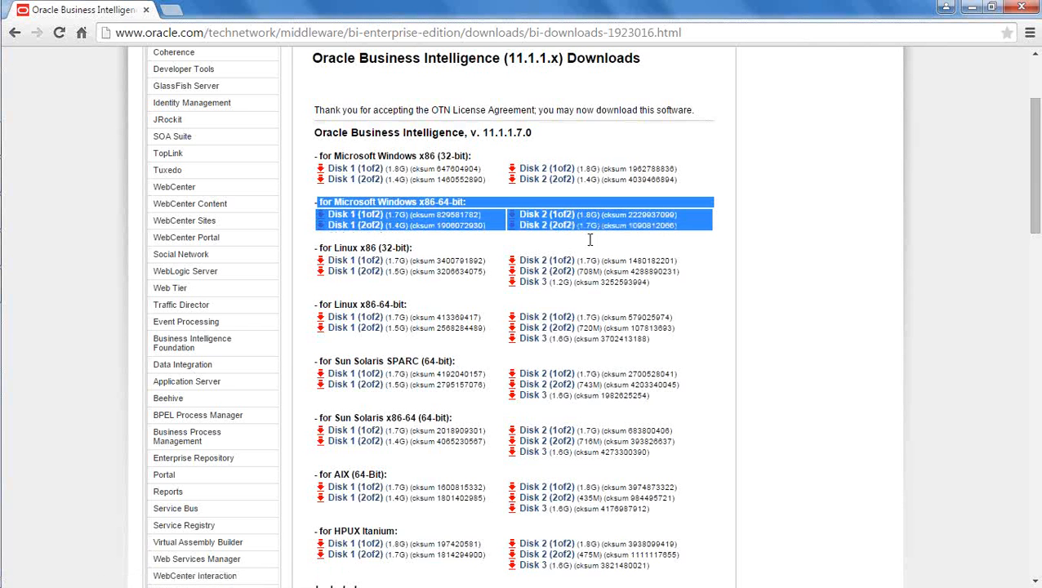
left_click(710, 263)
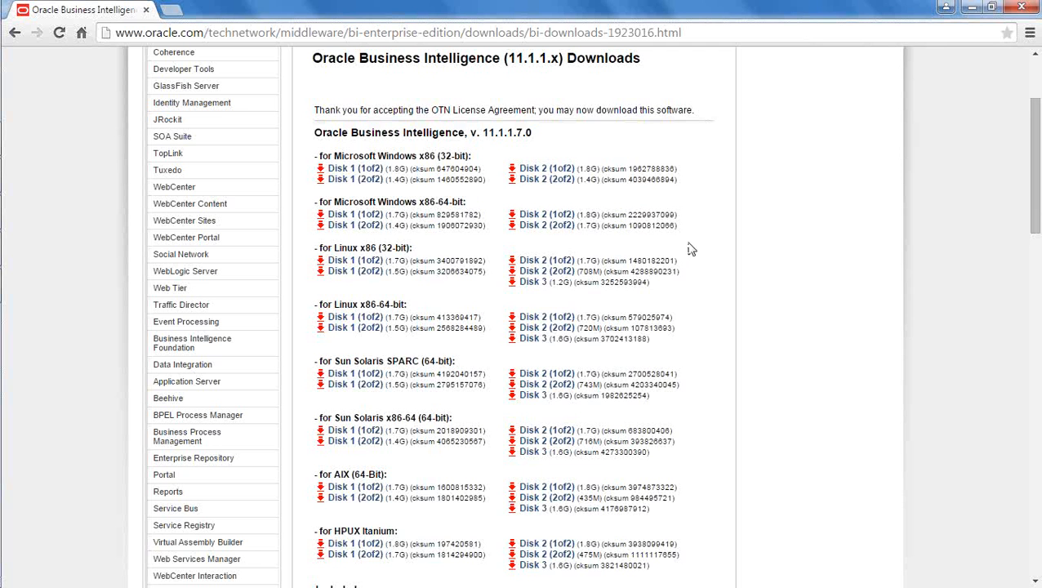
left_click_drag(671, 290, 322, 245)
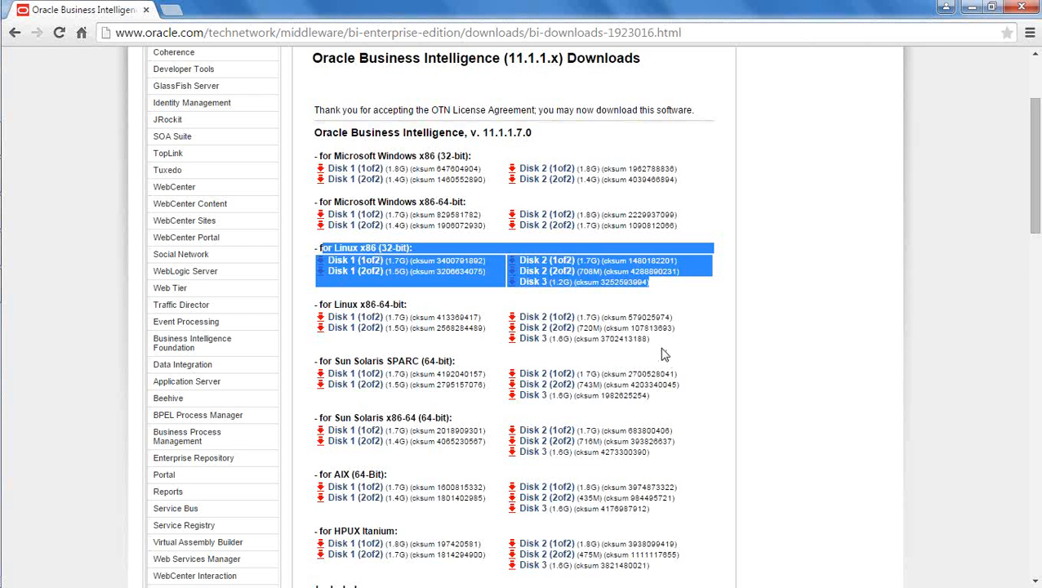
left_click_drag(649, 338, 316, 306)
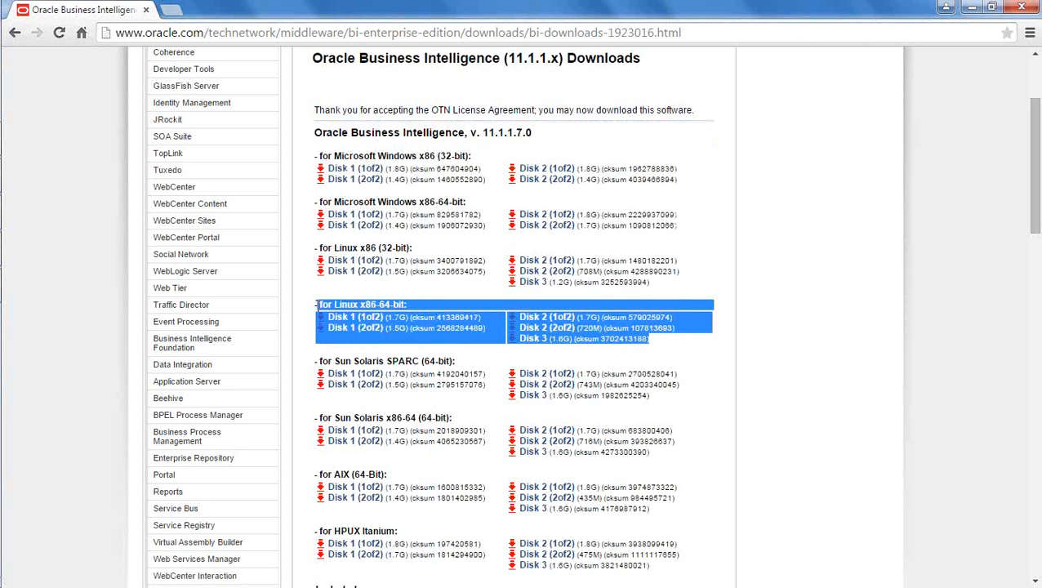
left_click(718, 292)
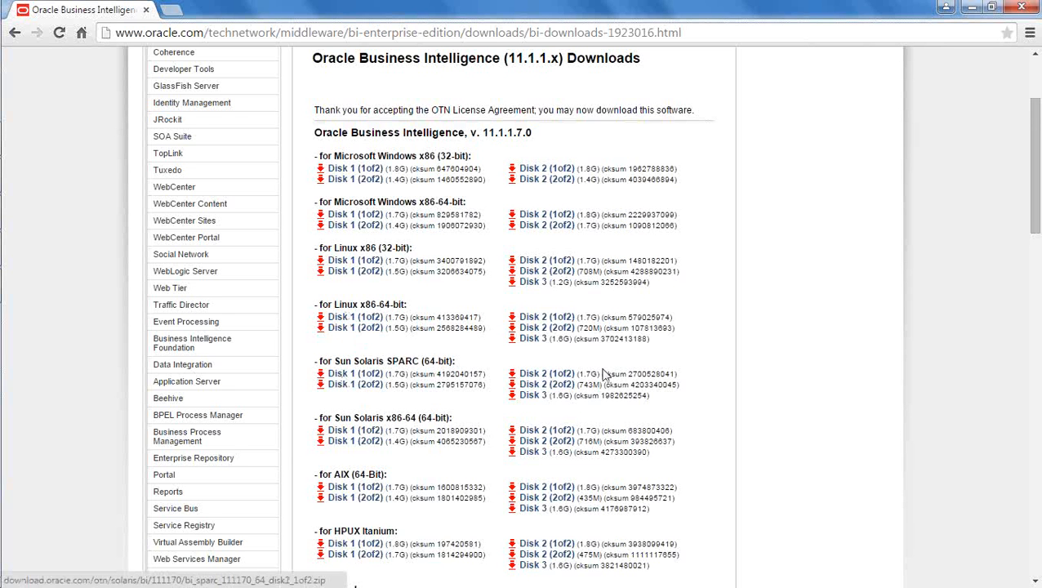
Step: Highlight the Windows x86-64 download block on the Oracle BI downloads page
scroll(716, 327, "down", 2)
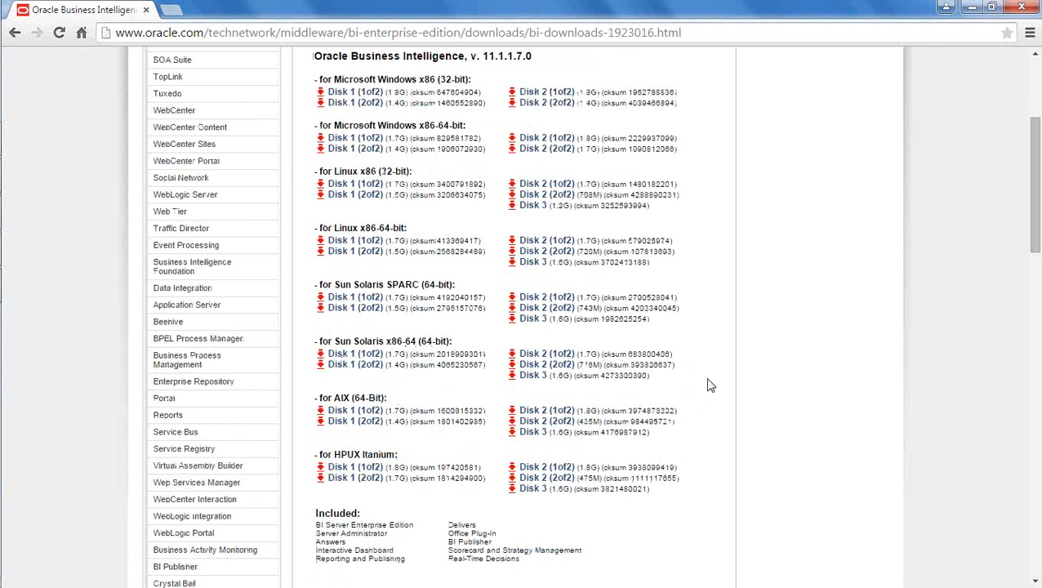
scroll(709, 386, "up", 1)
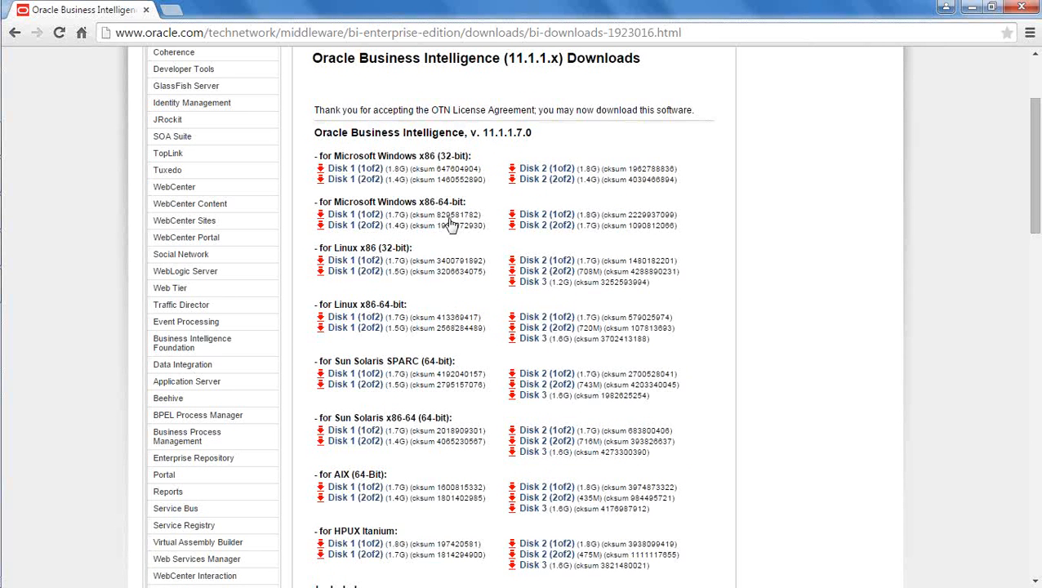
left_click_drag(686, 235, 326, 187)
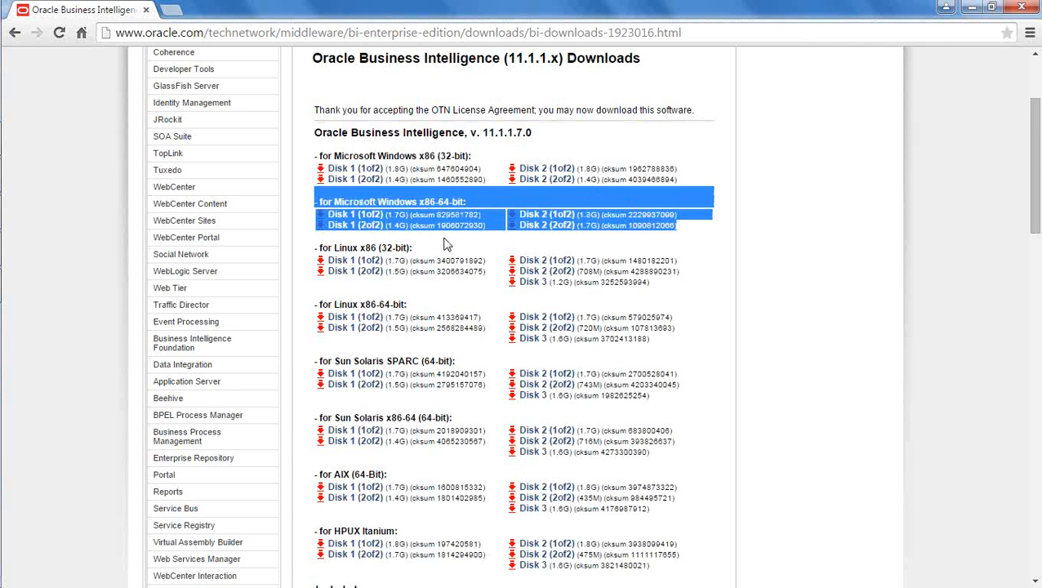
left_click(716, 252)
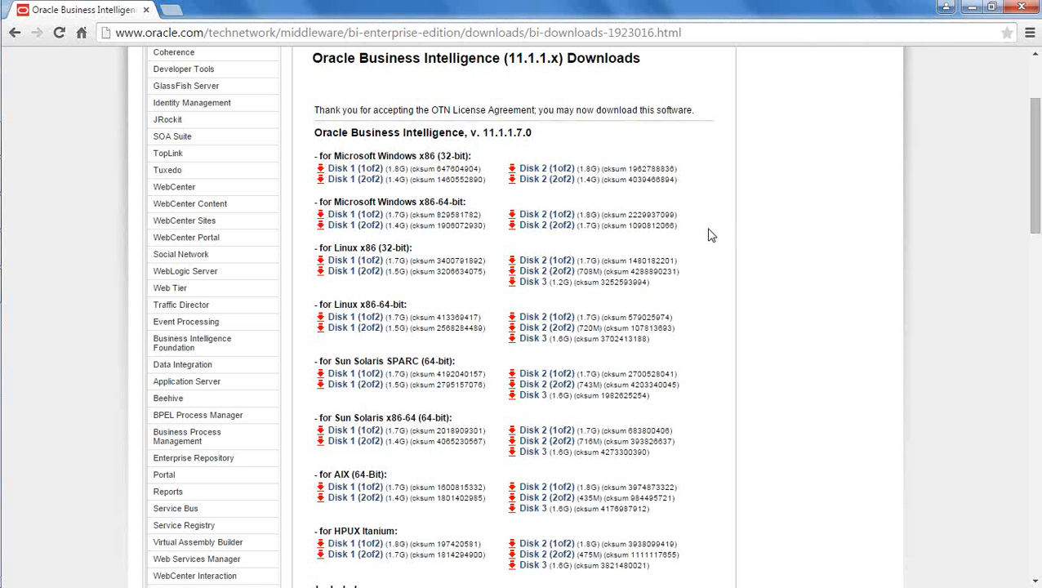
Step: Scroll down to Required Additional Software and mark the Repository Creation Utility (11.1.1.7.0) heading
scroll(710, 231, "down", 4)
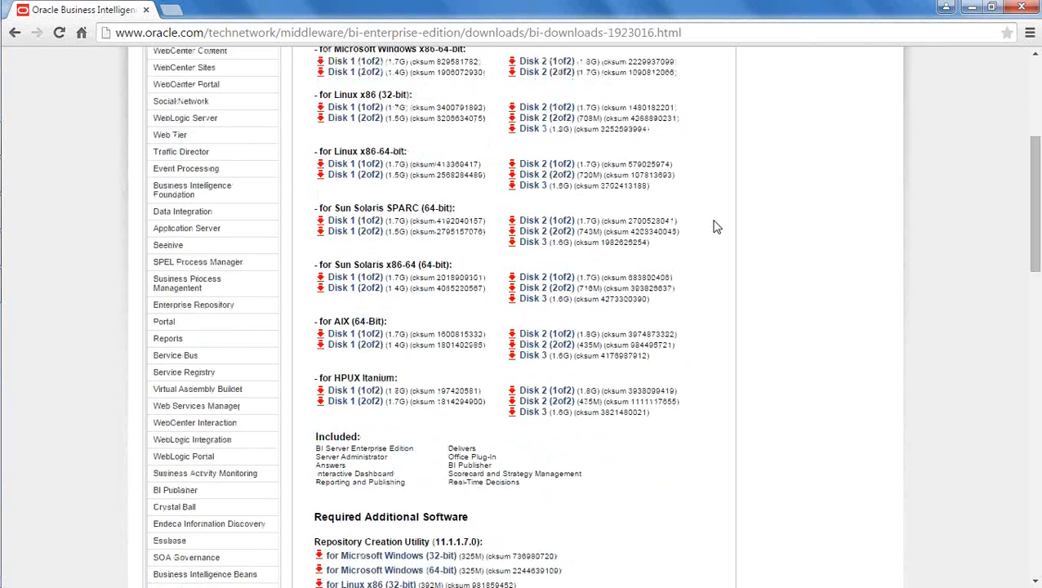
scroll(716, 227, "down", 1)
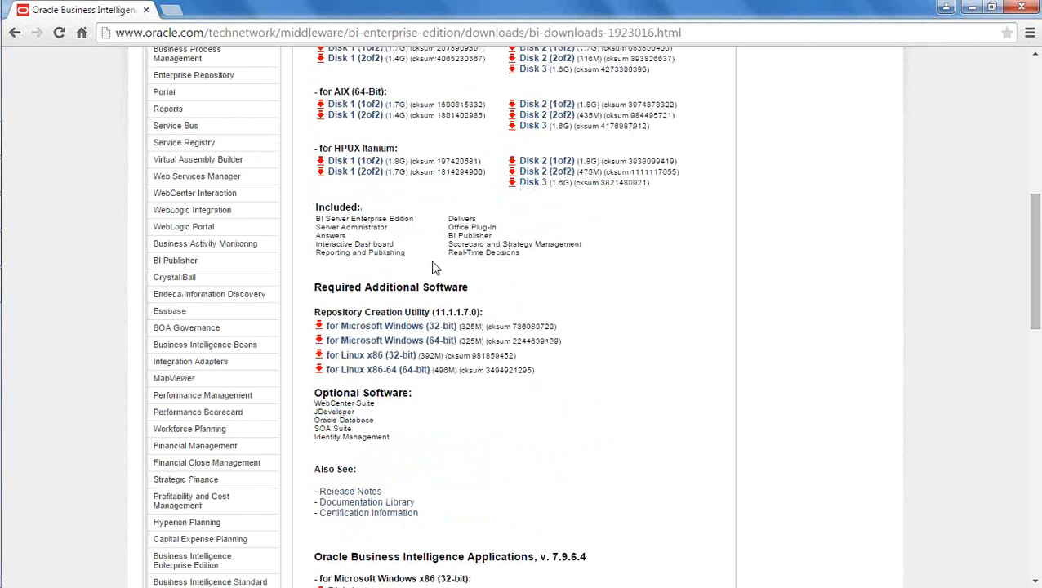
scroll(600, 296, "down", 1)
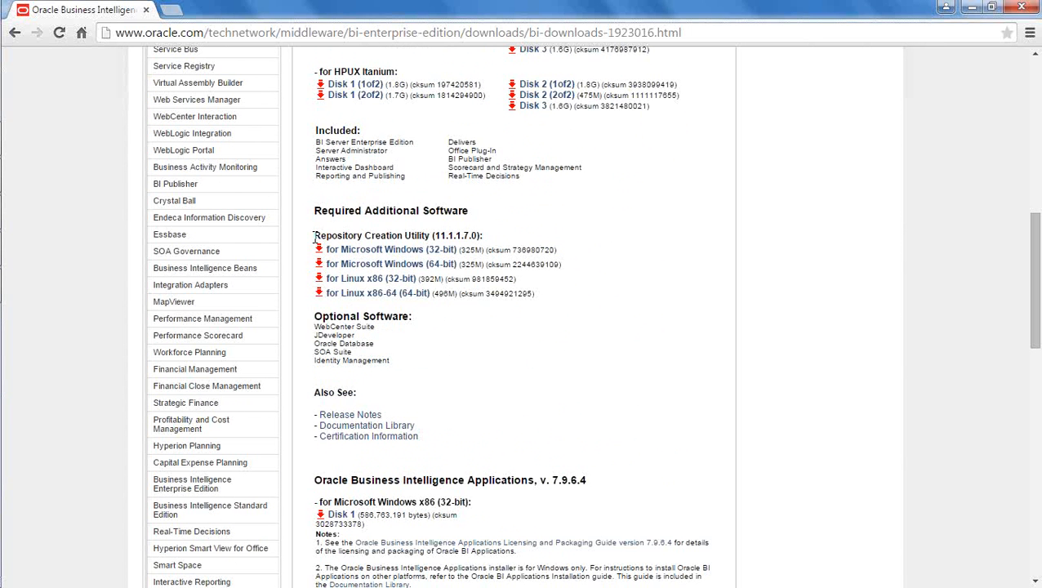
left_click_drag(315, 236, 494, 235)
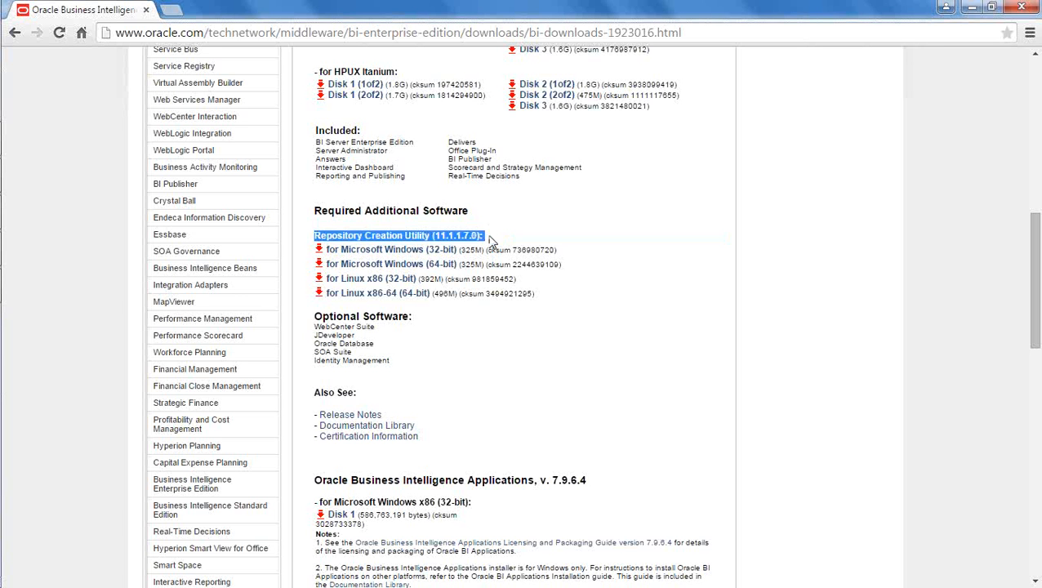
left_click(505, 234)
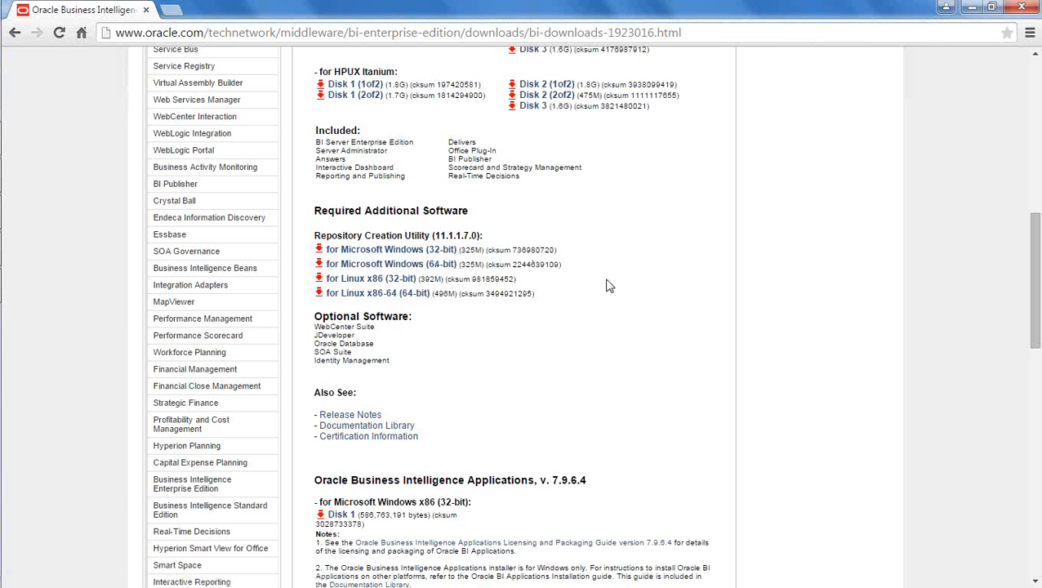
mouse_move(1, 268)
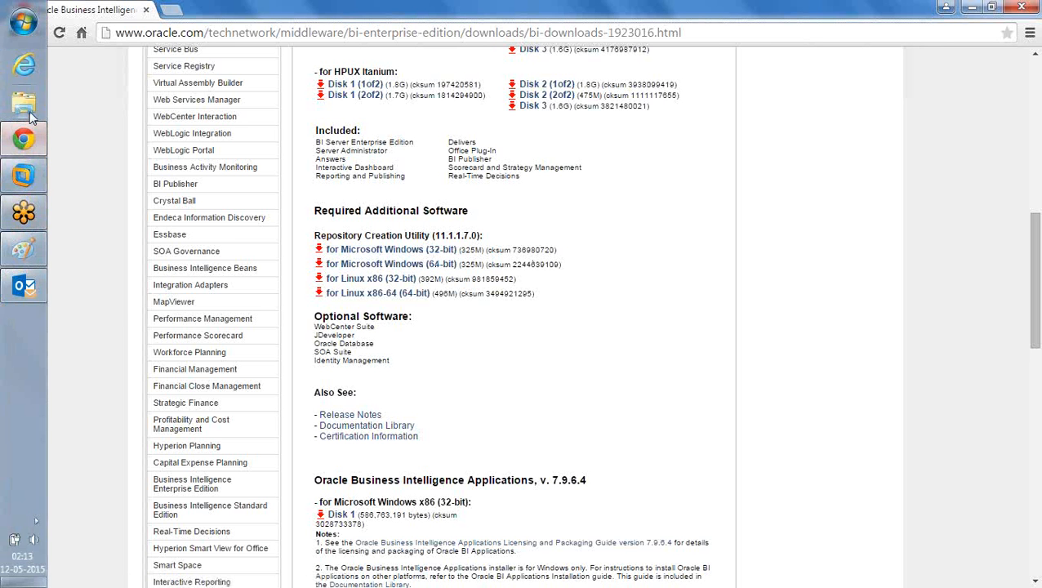
Step: Bring up the OBIEE installation notes in Paint, then open a new Explorer window at Libraries
left_click(24, 249)
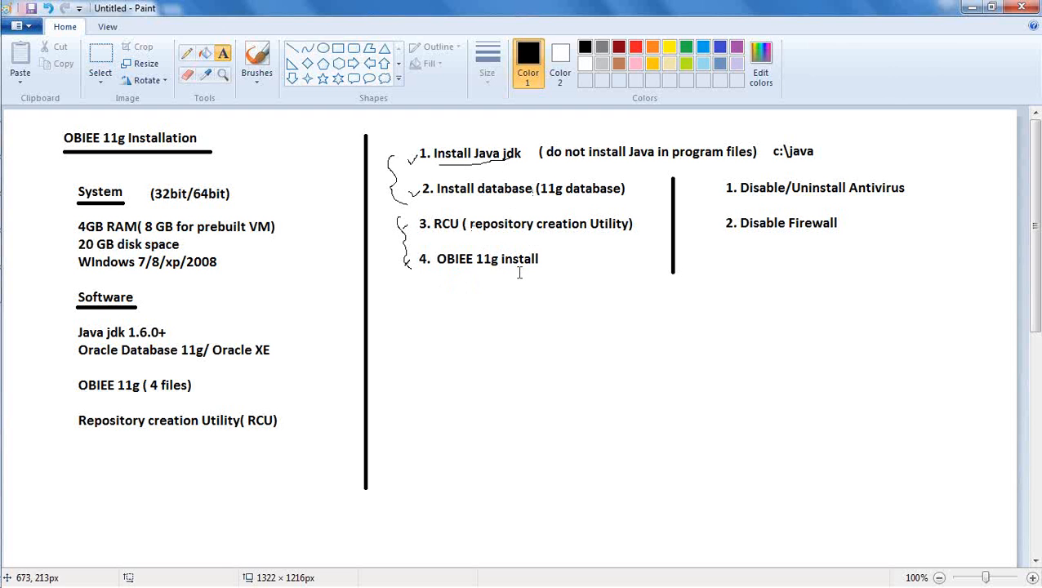
mouse_move(4, 205)
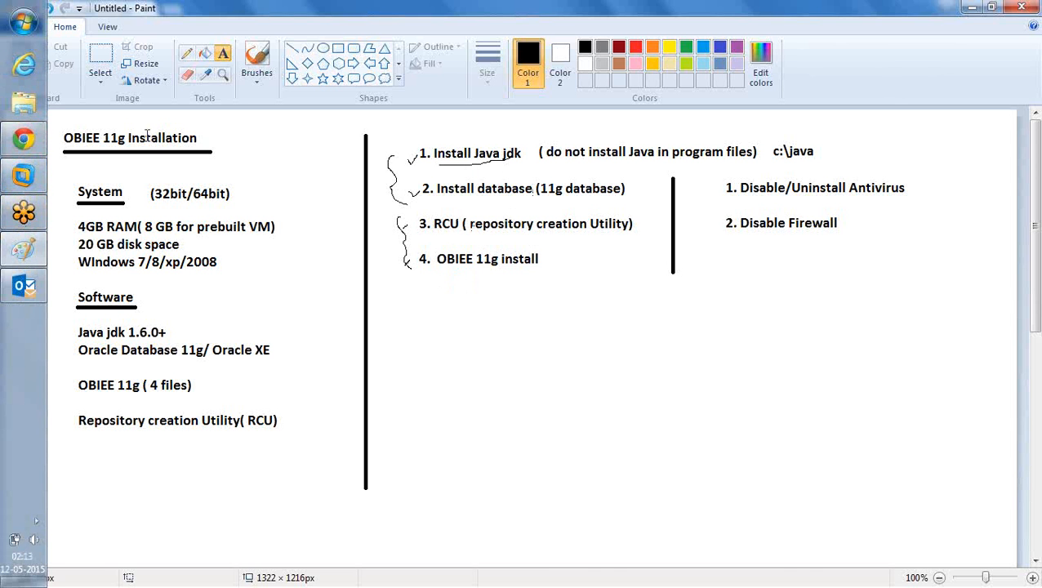
left_click(22, 107)
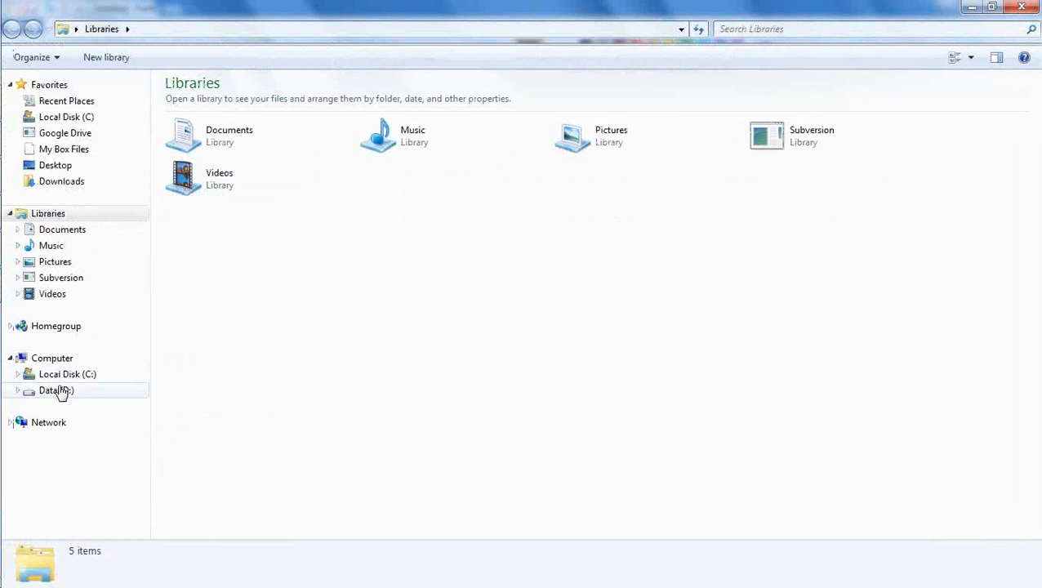
Step: Navigate to the D:\software\OBIEE11g11117 folder
left_click(58, 393)
double_click(200, 344)
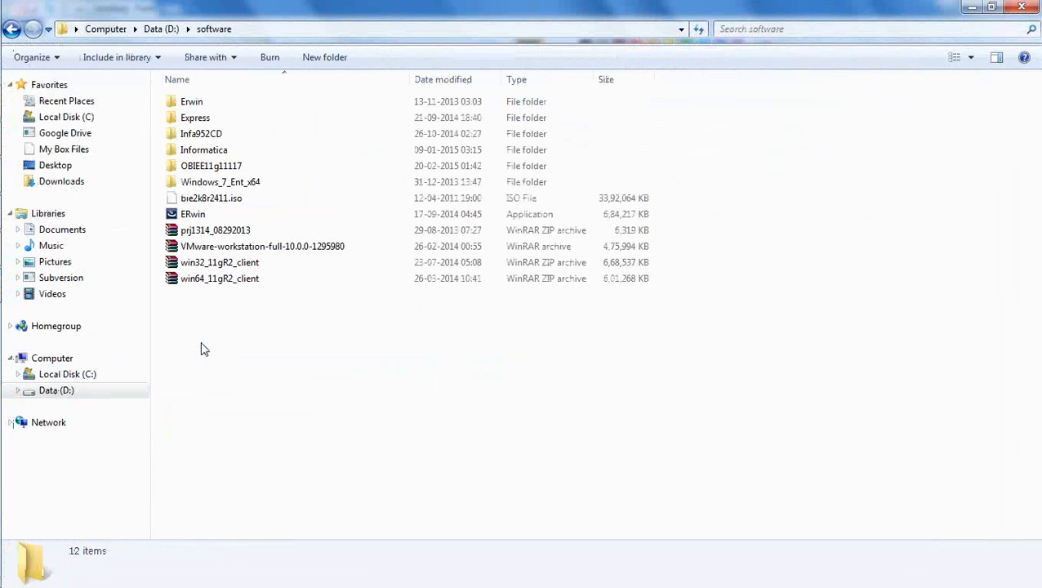
double_click(220, 171)
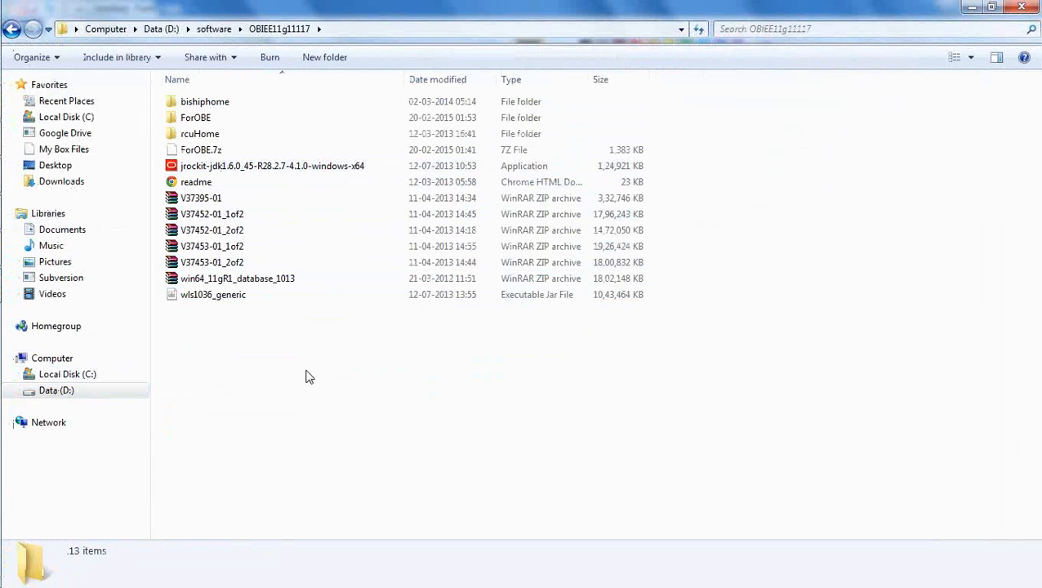
Step: Select and compare the jrockit installer and the win64_11gR1_database_1013 archive
left_click(290, 166)
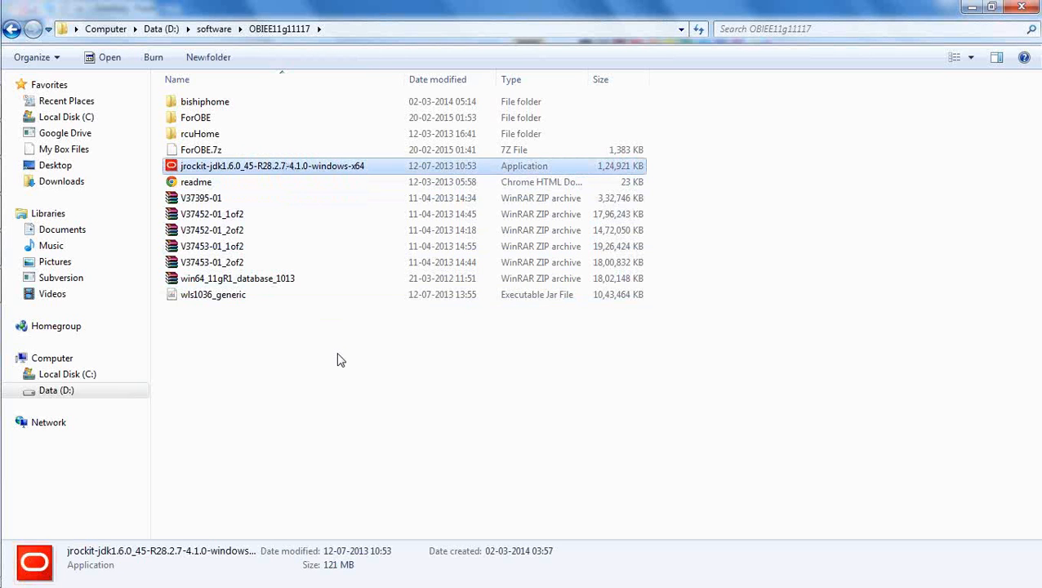
left_click(259, 280, "shift")
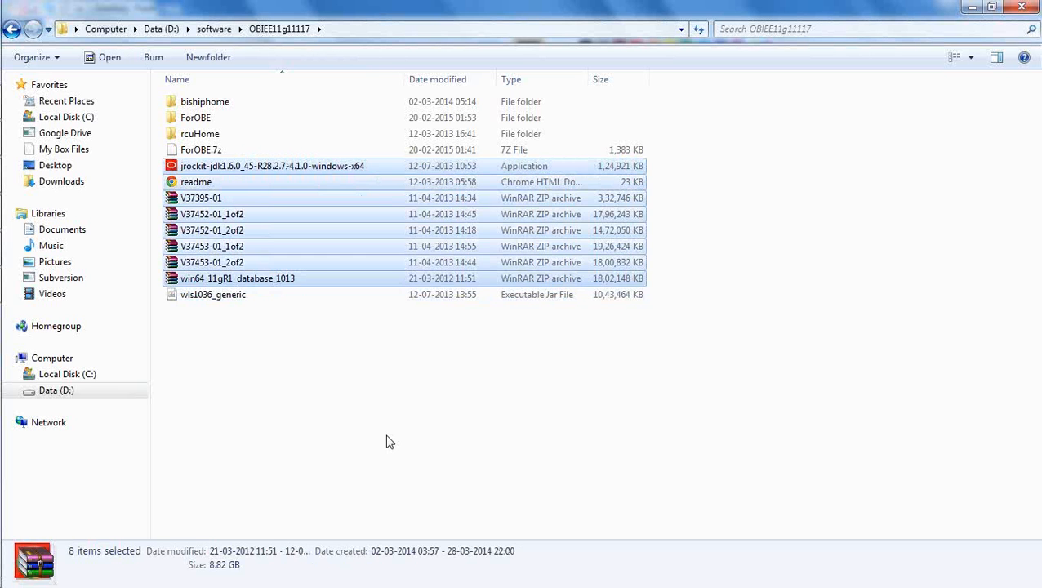
left_click(388, 442)
left_click(274, 168)
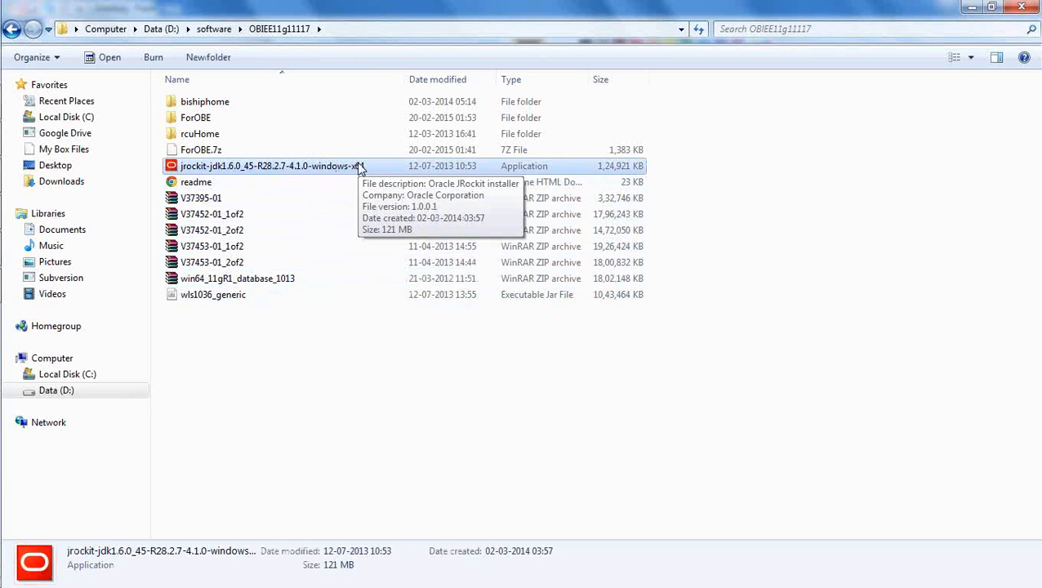
left_click(254, 281)
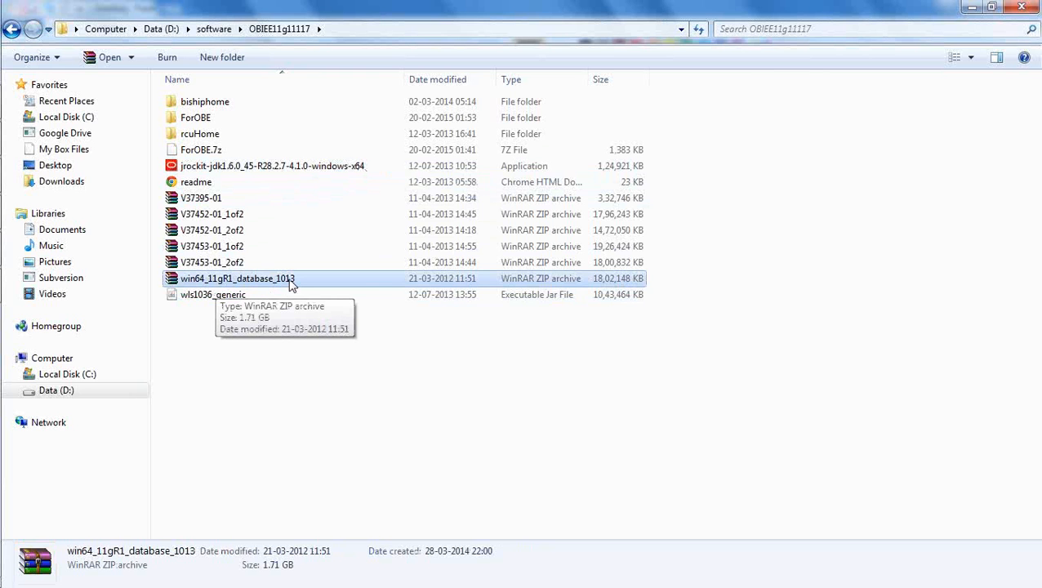
left_click(260, 169)
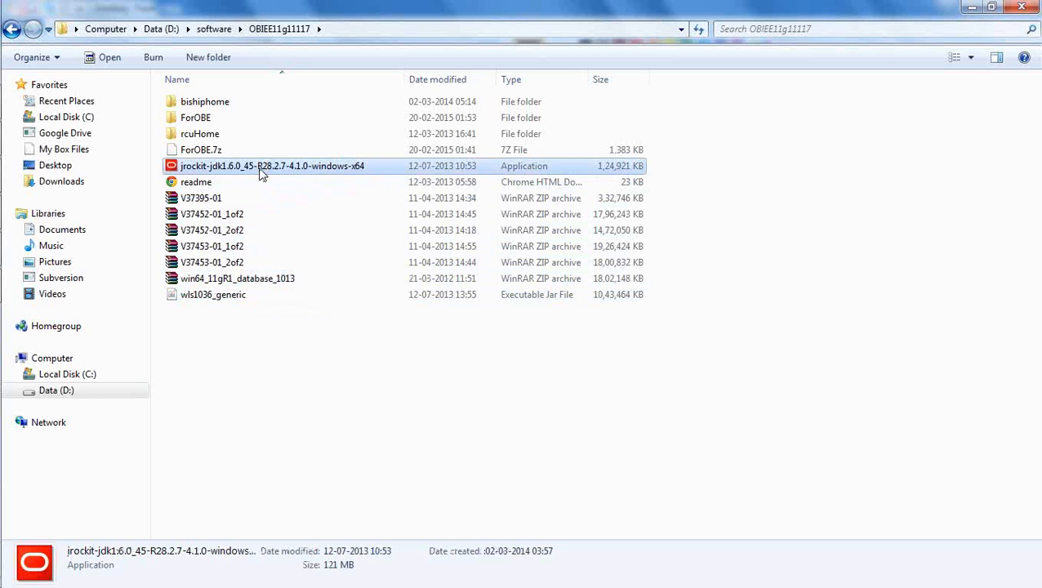
left_click(270, 279)
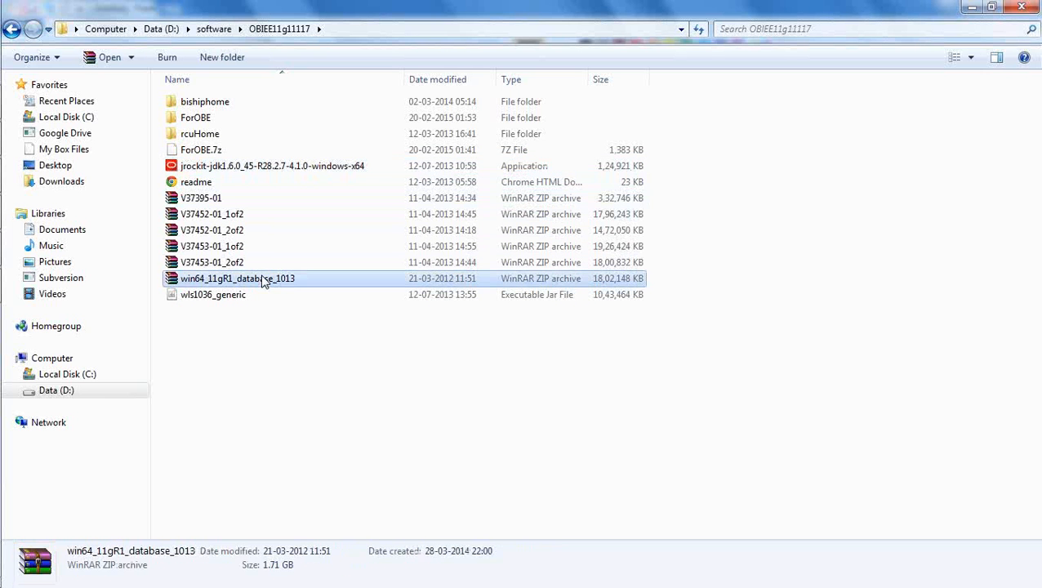
left_click(287, 372)
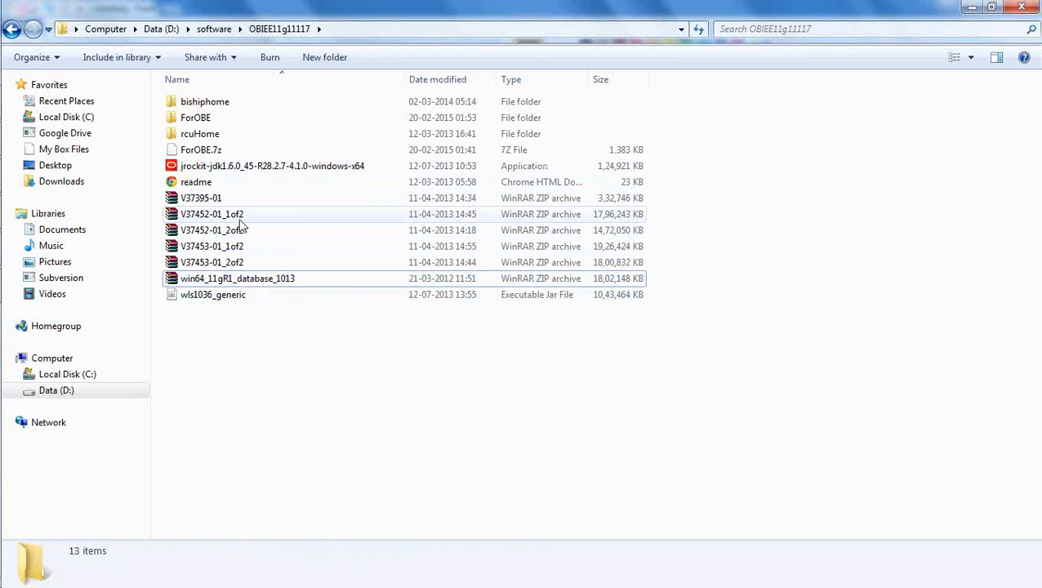
Step: Select the V37452-01 and V37453-01 zip parts, then only the V37395-01 archive
left_click(234, 219)
left_click(237, 233, "ctrl")
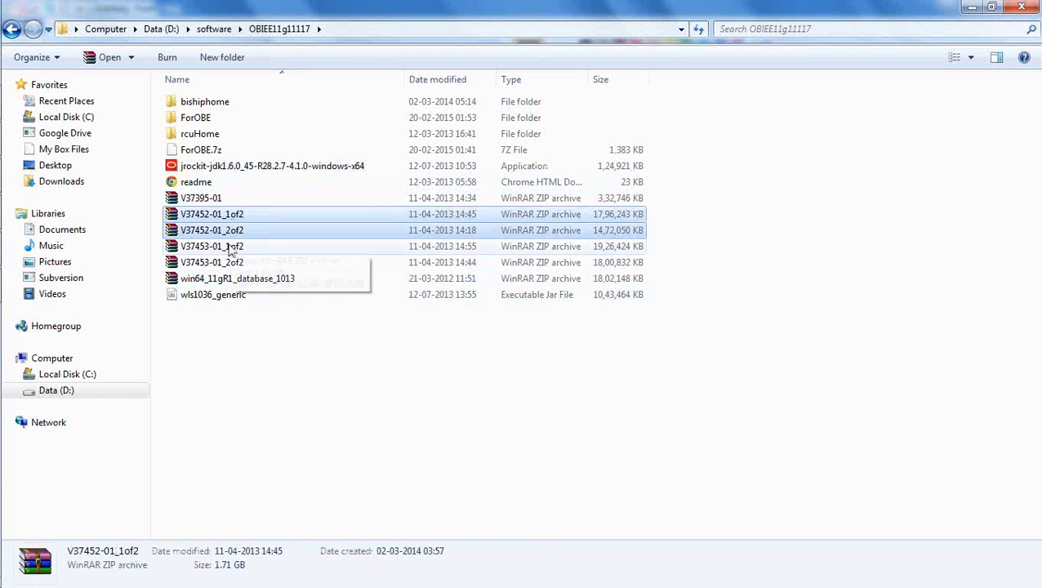
left_click(232, 262, "ctrl")
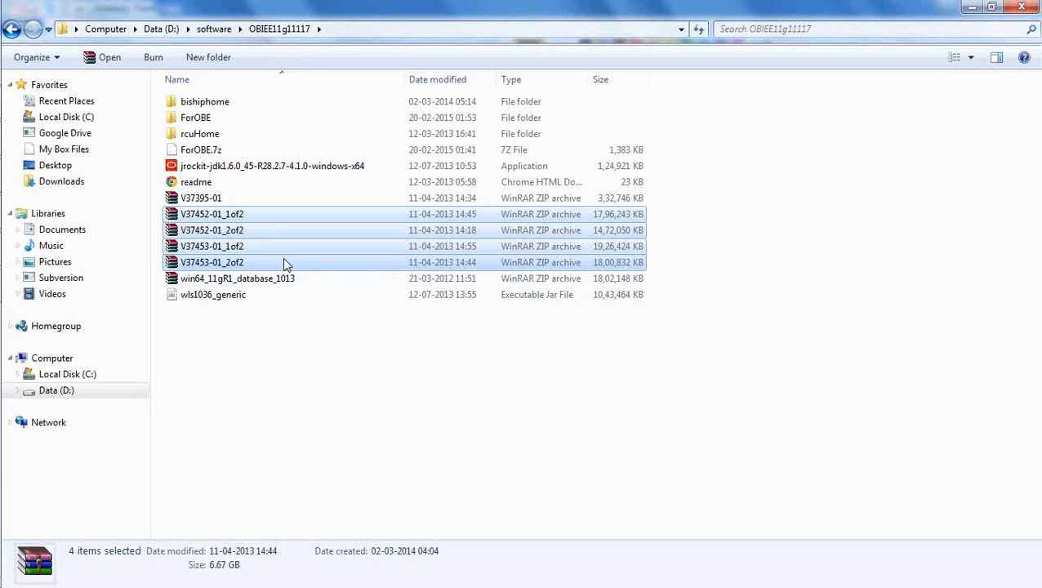
left_click(214, 203)
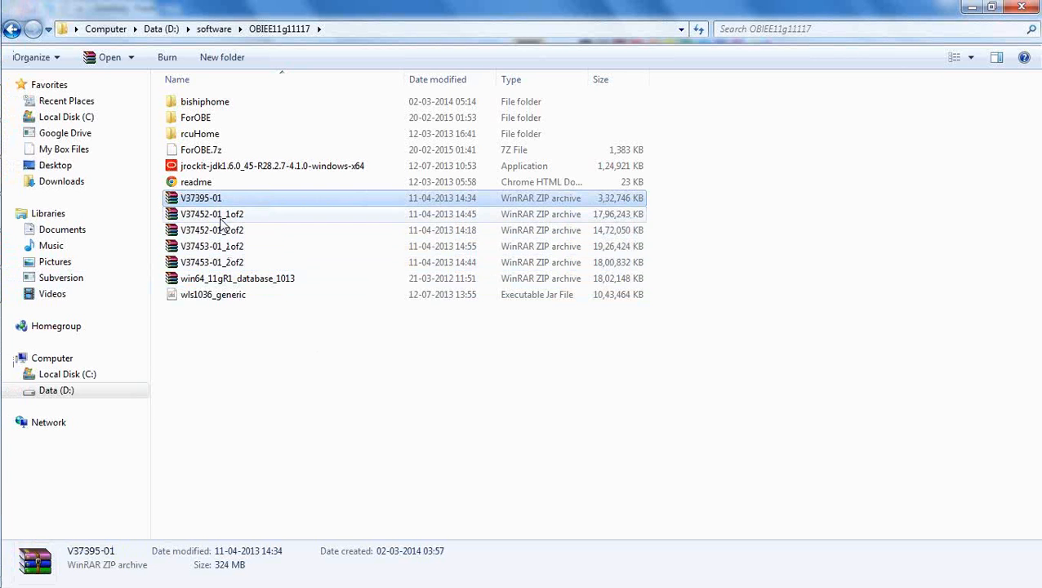
mouse_move(5, 261)
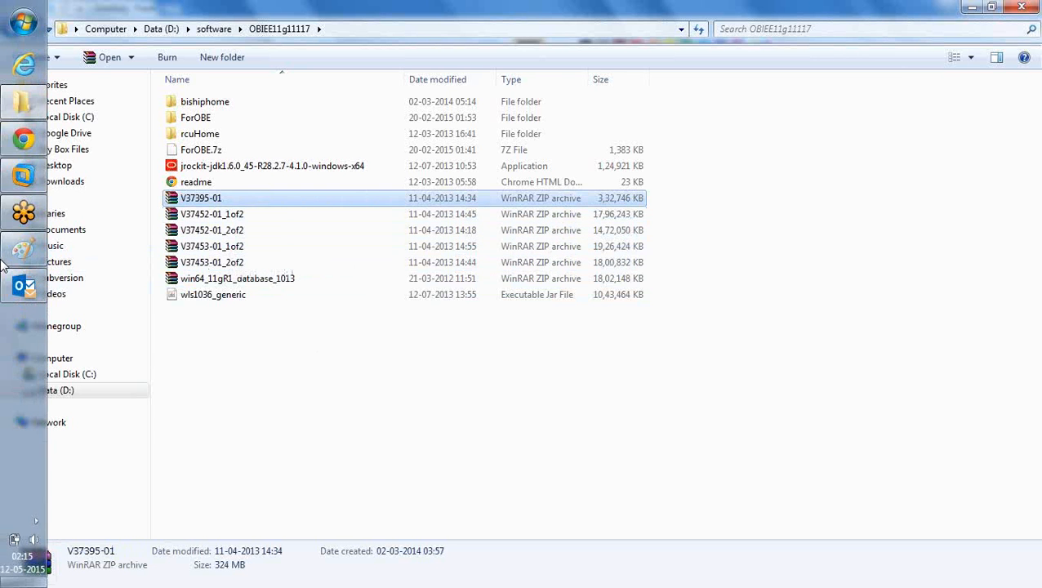
left_click(25, 143)
scroll(609, 261, "up", 5)
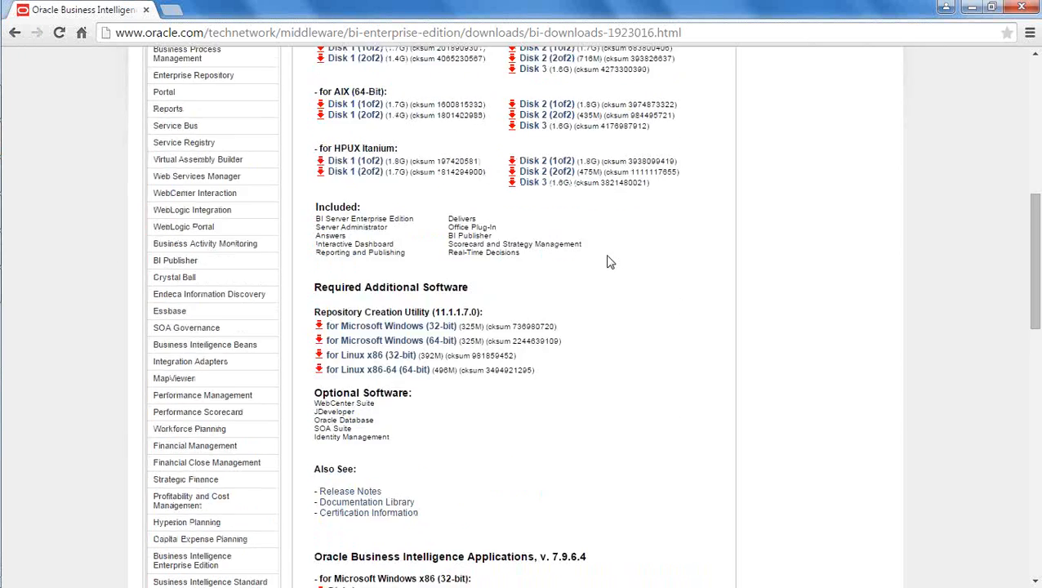
scroll(607, 255, "up", 4)
scroll(426, 360, "down", 2)
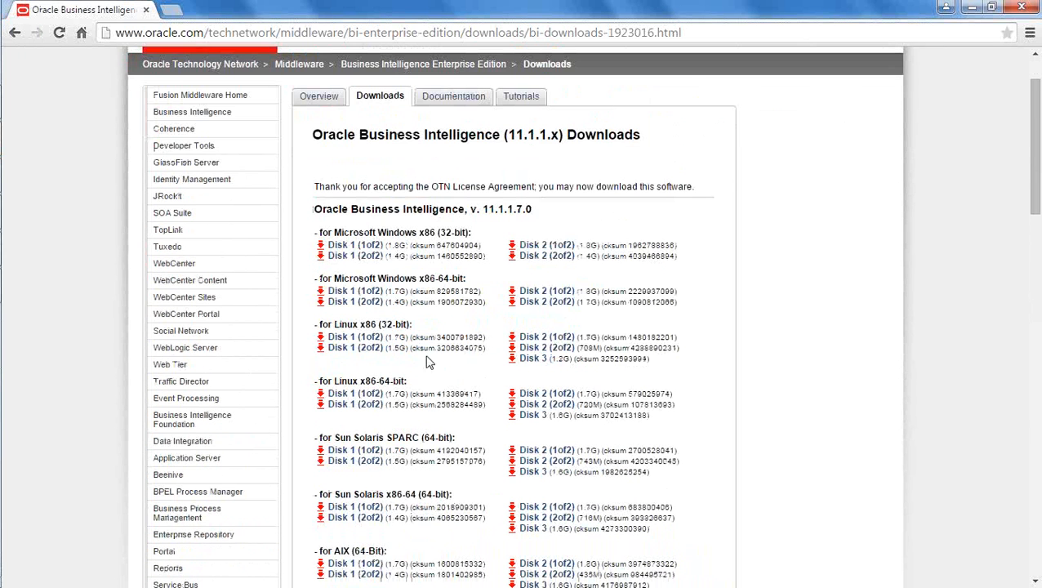
scroll(617, 294, "down", 6)
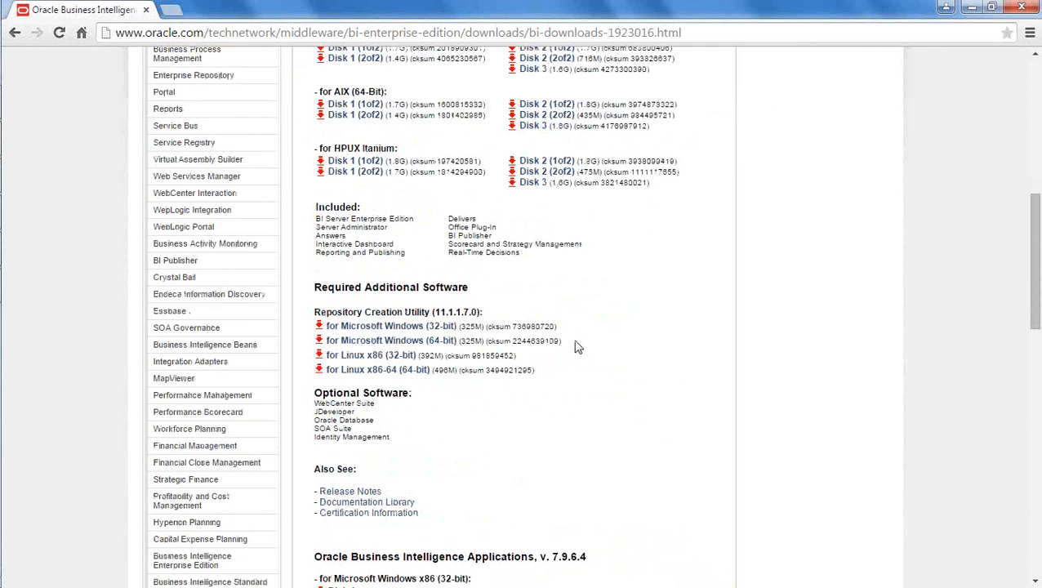
mouse_move(4, 241)
left_click(23, 103)
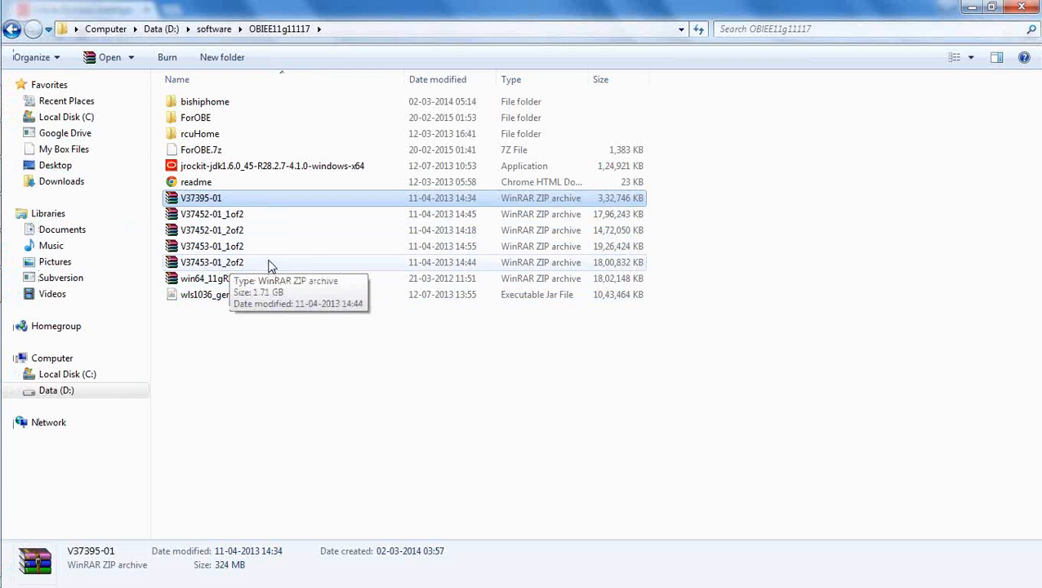
left_click(356, 437)
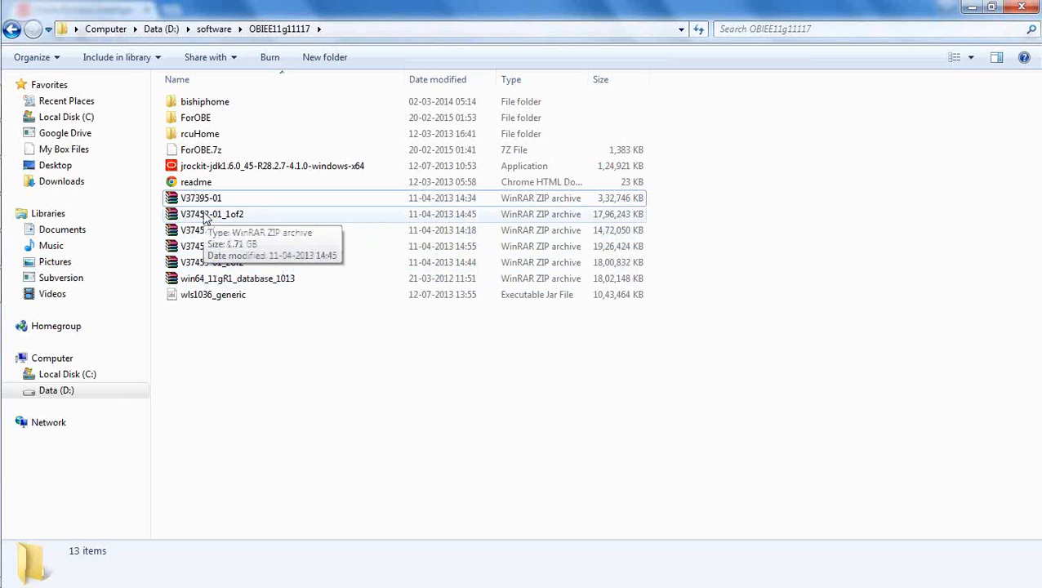
mouse_move(4, 174)
left_click(17, 138)
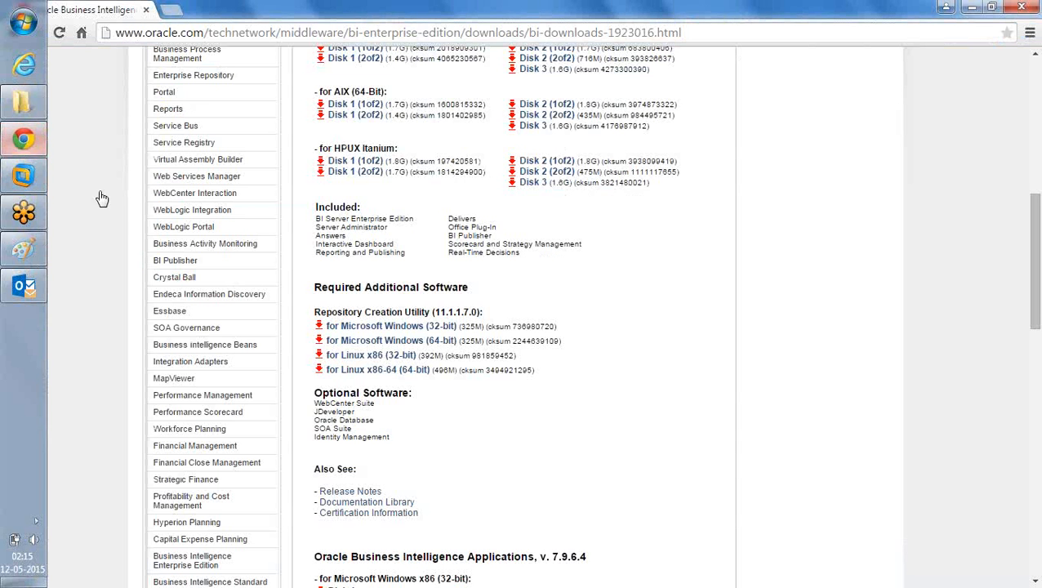
scroll(668, 282, "up", 3)
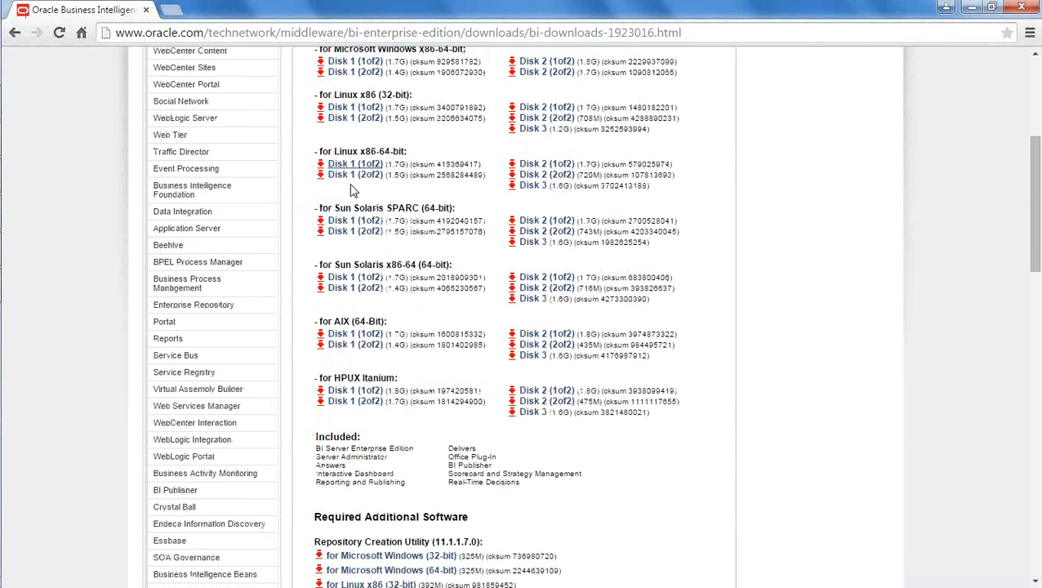
scroll(694, 245, "up", 1)
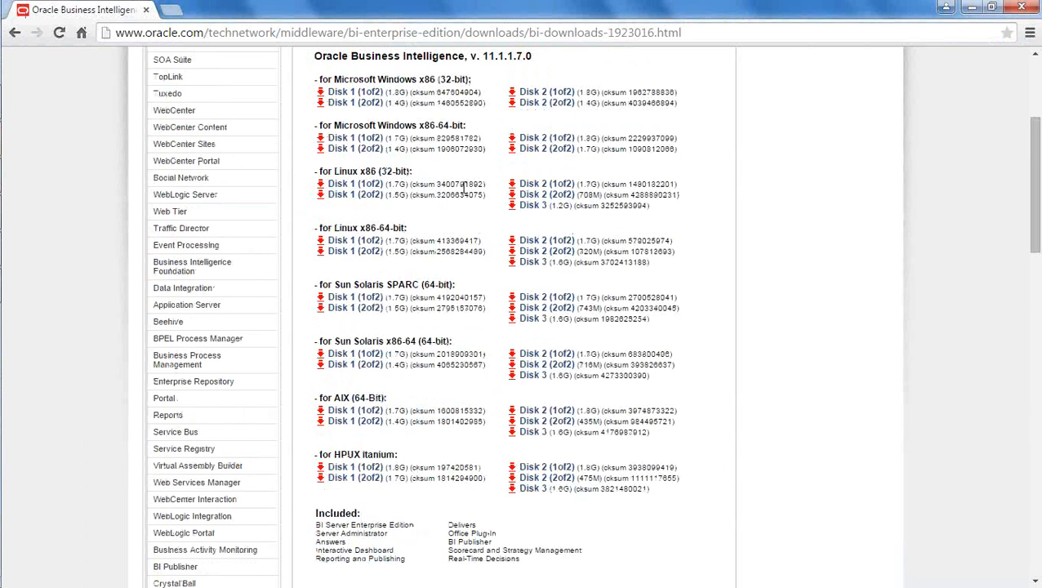
left_click(974, 9)
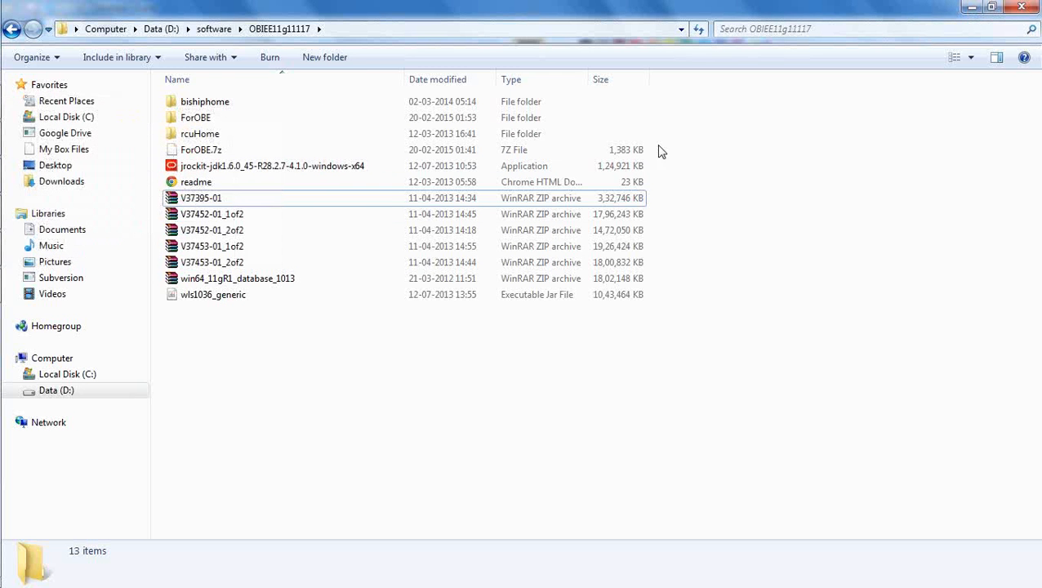
left_click(249, 219)
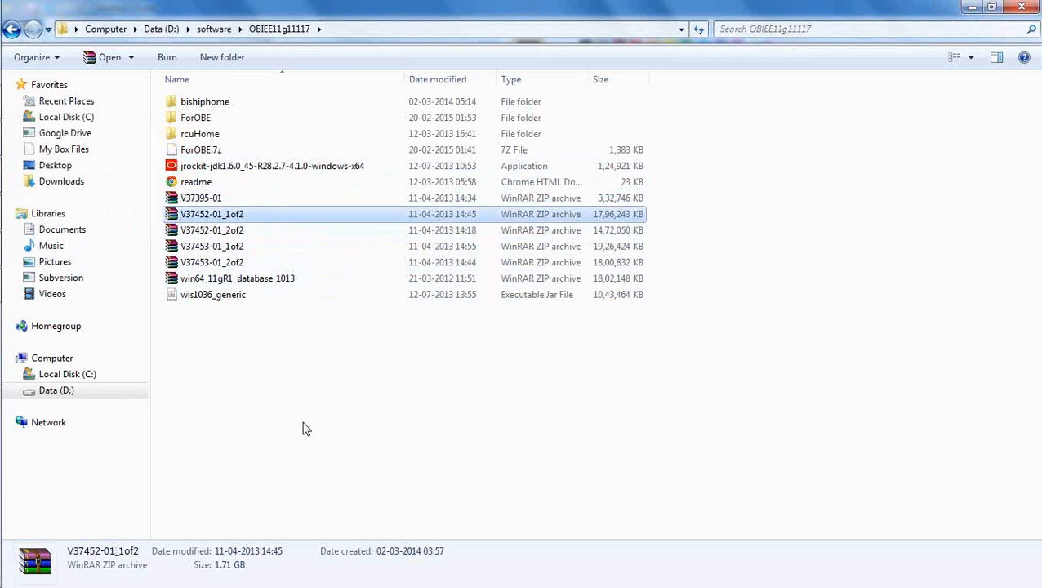
left_click(218, 198)
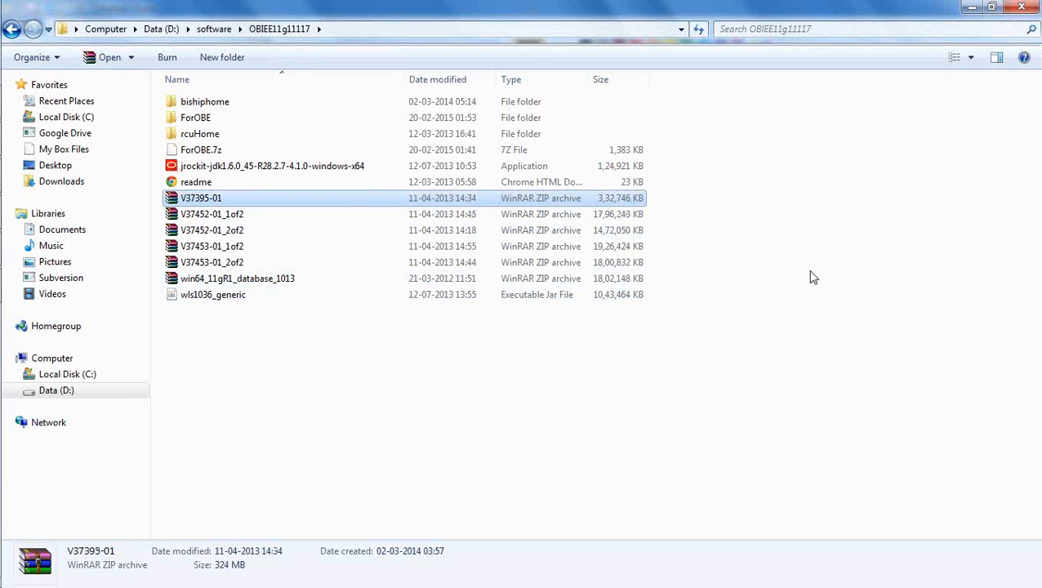
left_click(677, 305)
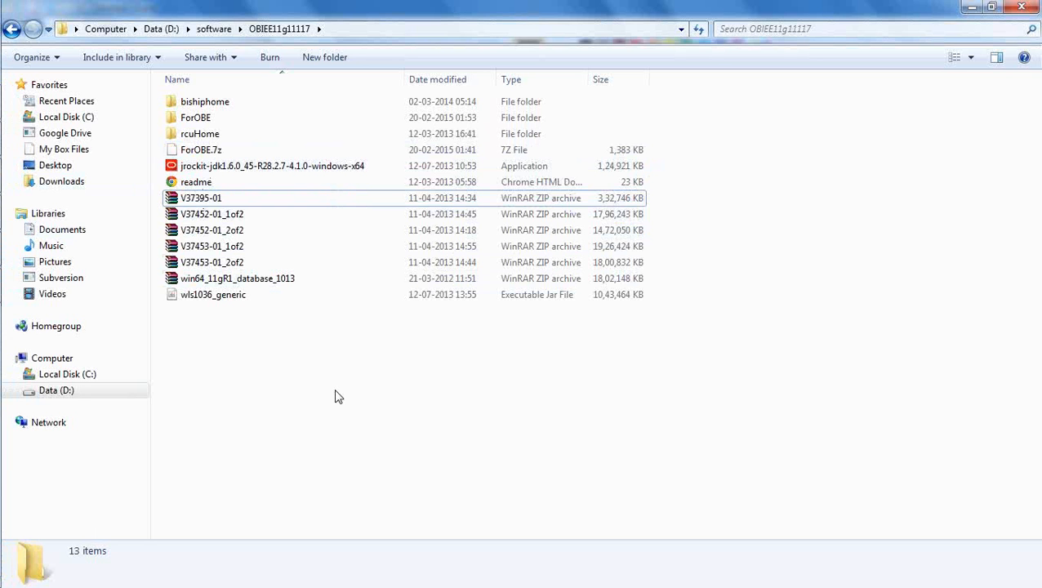
Step: Open V37395-01 in WinRAR, dismiss the licence reminder, and close the archive
double_click(210, 200)
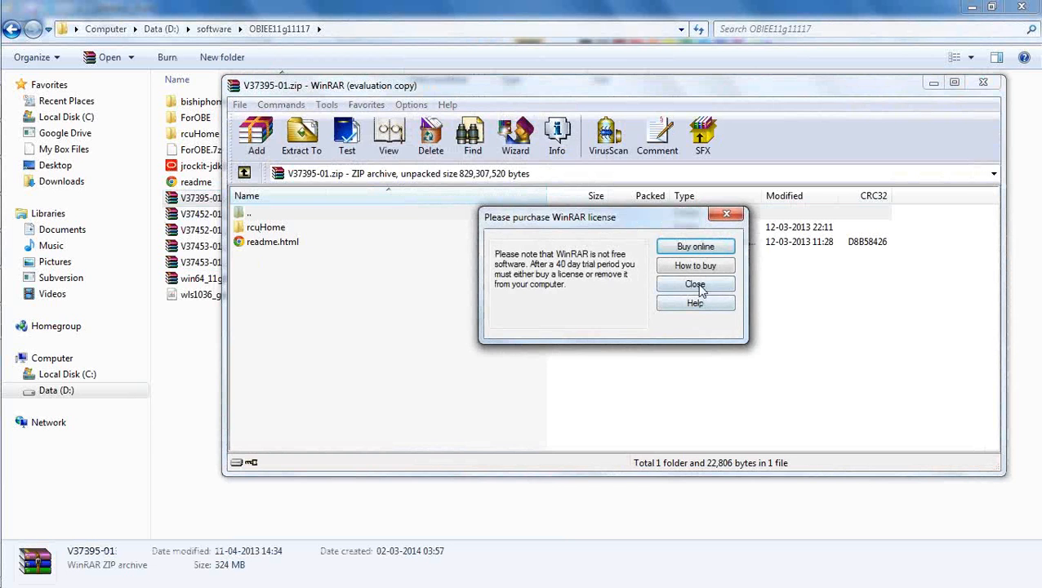
left_click(695, 286)
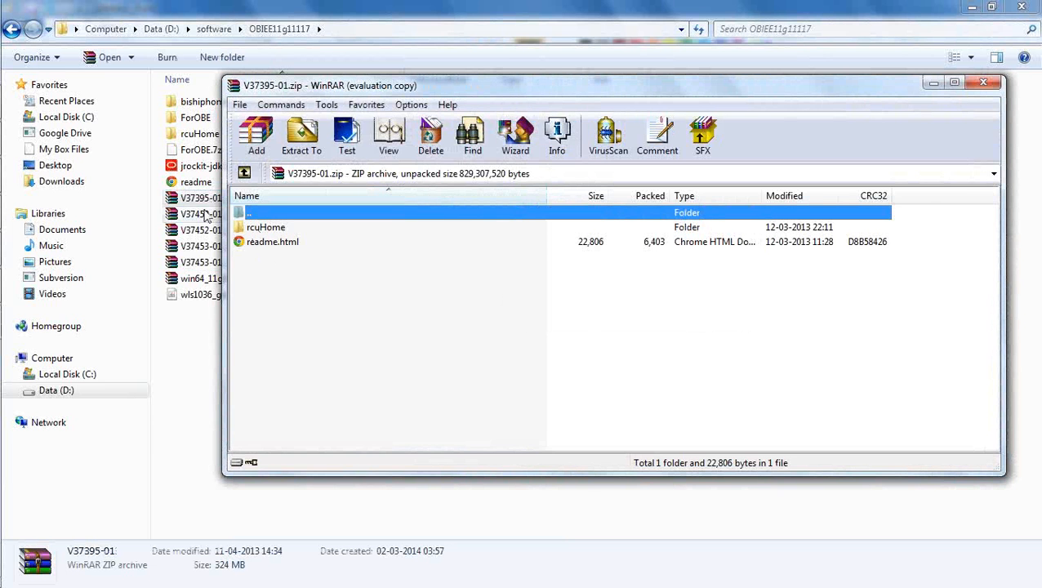
left_click(984, 85)
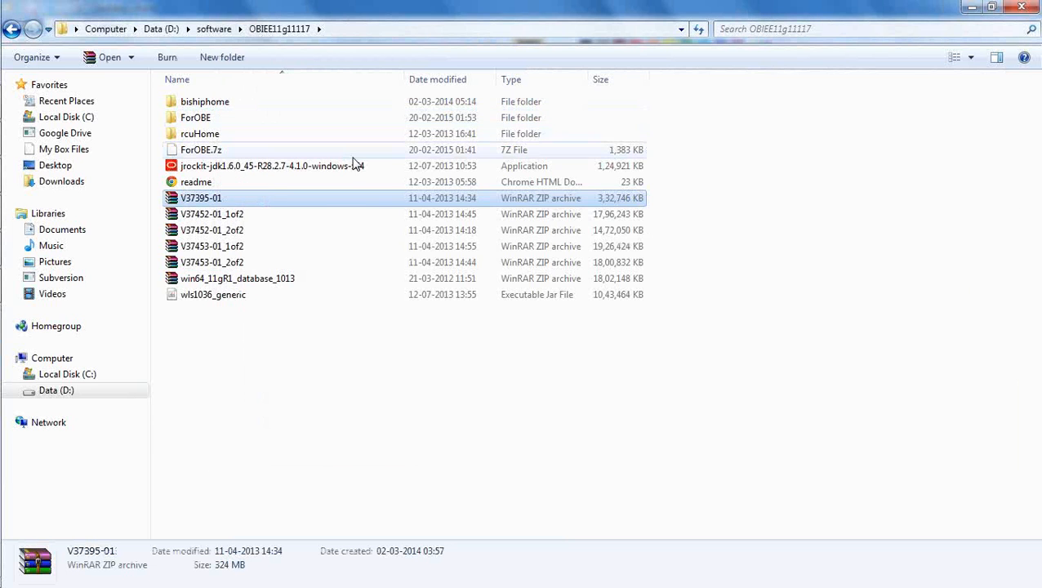
Step: Open V37395-01's context menu, dismiss it without extracting, and return to the Paint notes
left_click(204, 138)
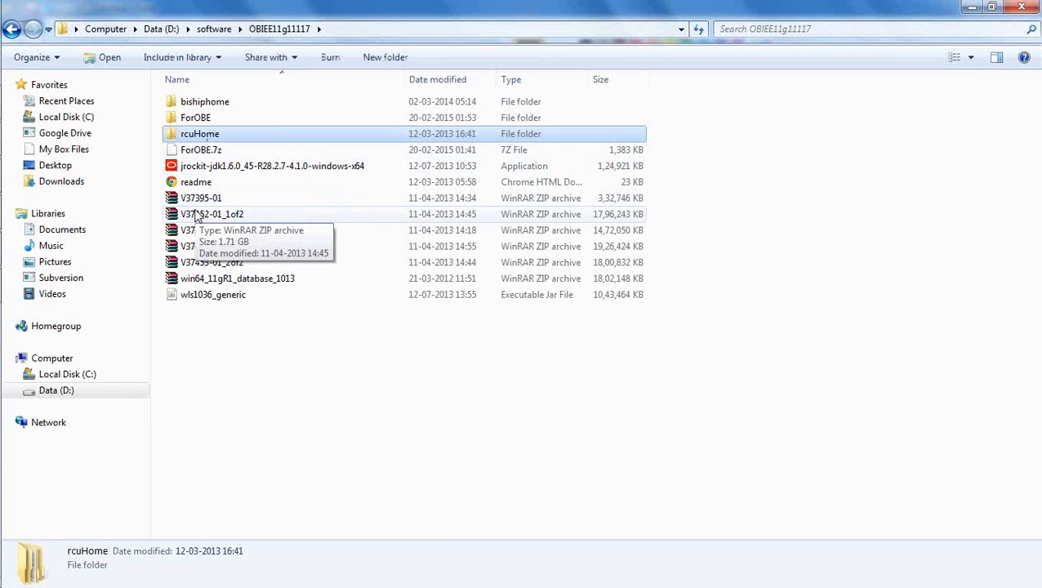
right_click(196, 200)
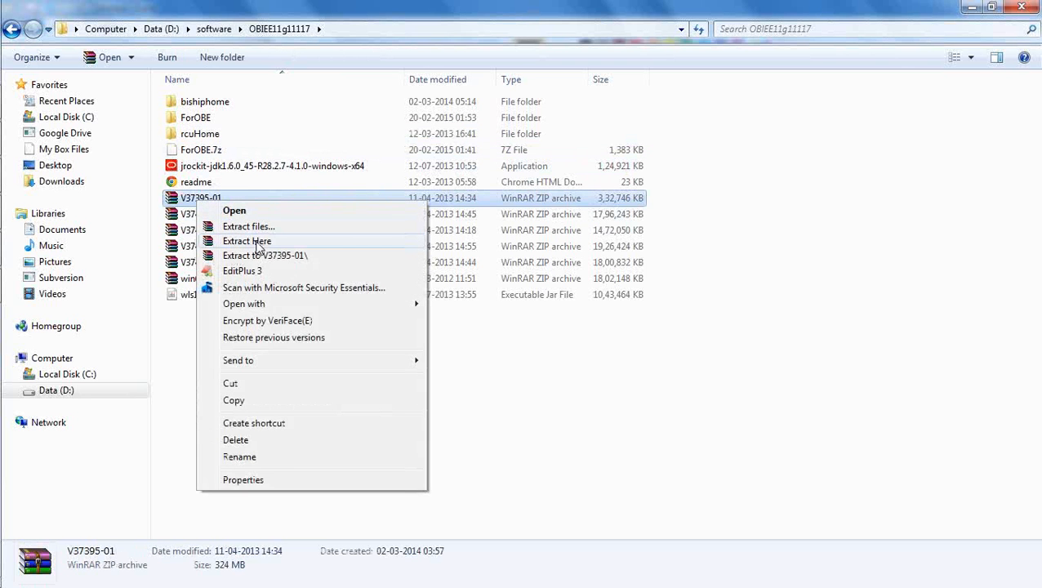
left_click(713, 434)
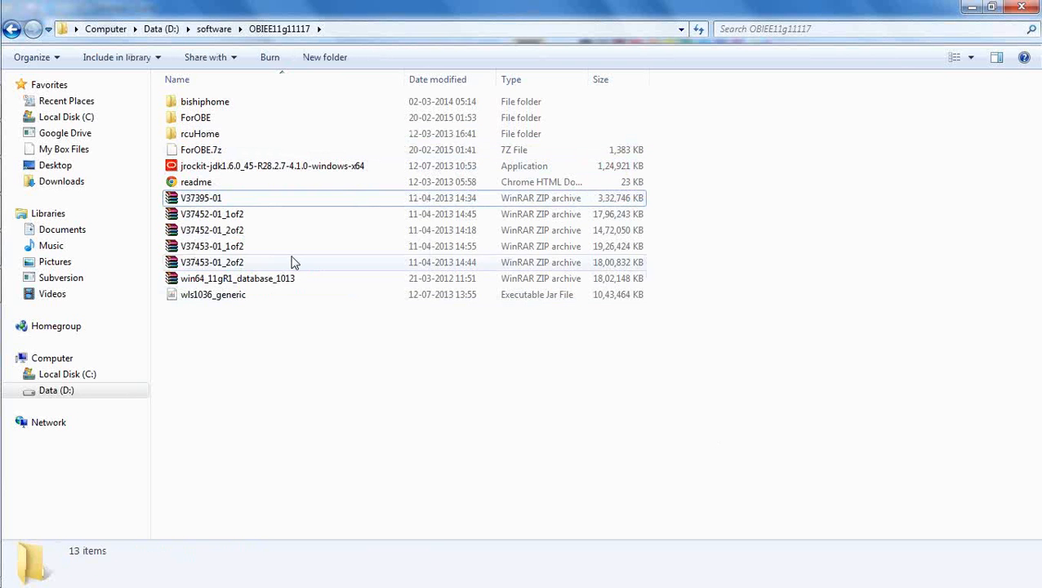
left_click(23, 249)
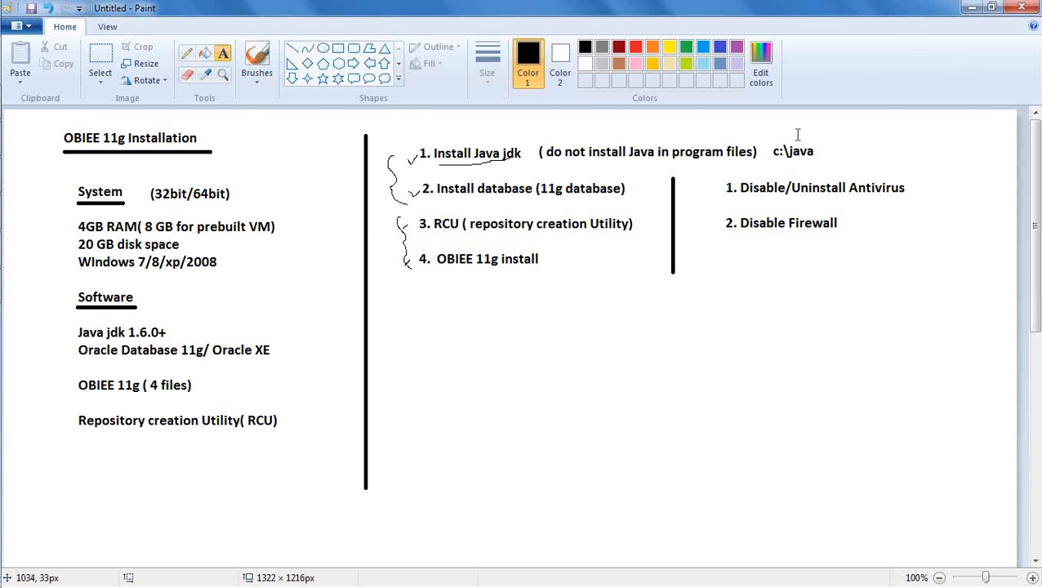
Step: Add a two-line 'Winrar install' / 'rarlab.com' text note at the notes' top-right
left_click_drag(788, 116, 809, 127)
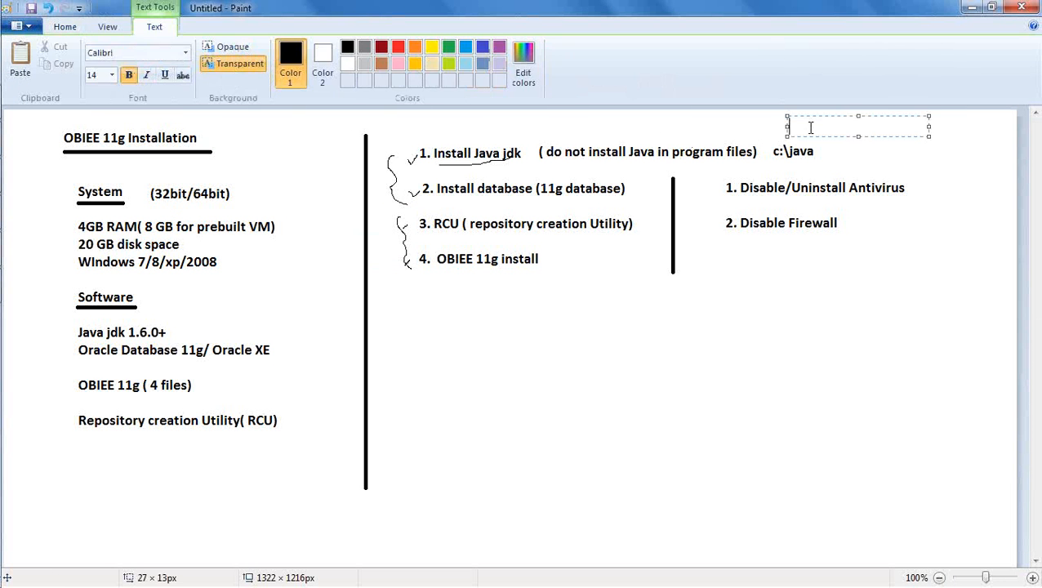
type("Winrar in")
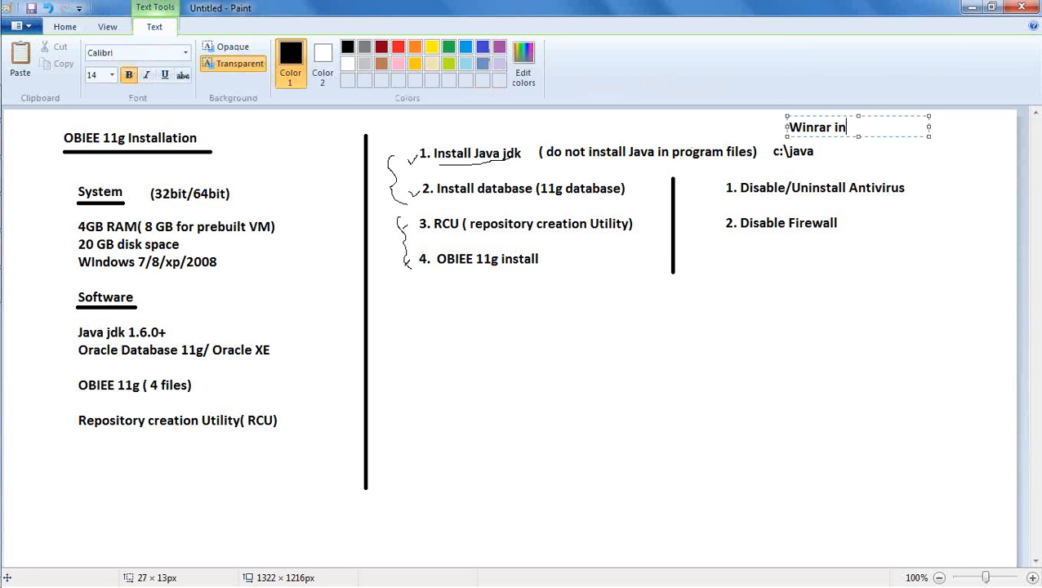
type("stall")
left_click_drag(839, 118, 899, 116)
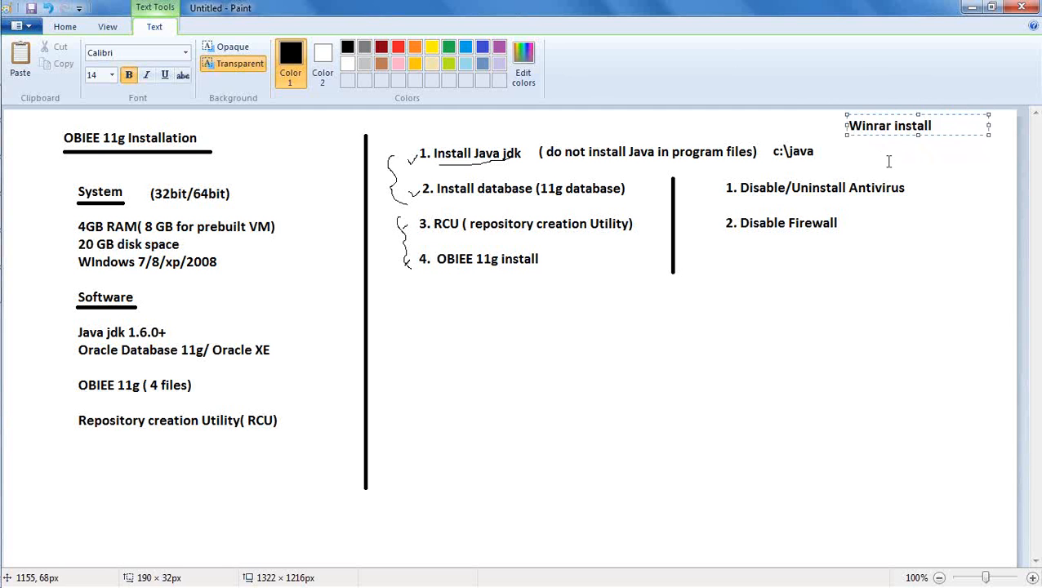
key("Return")
type("rarlab")
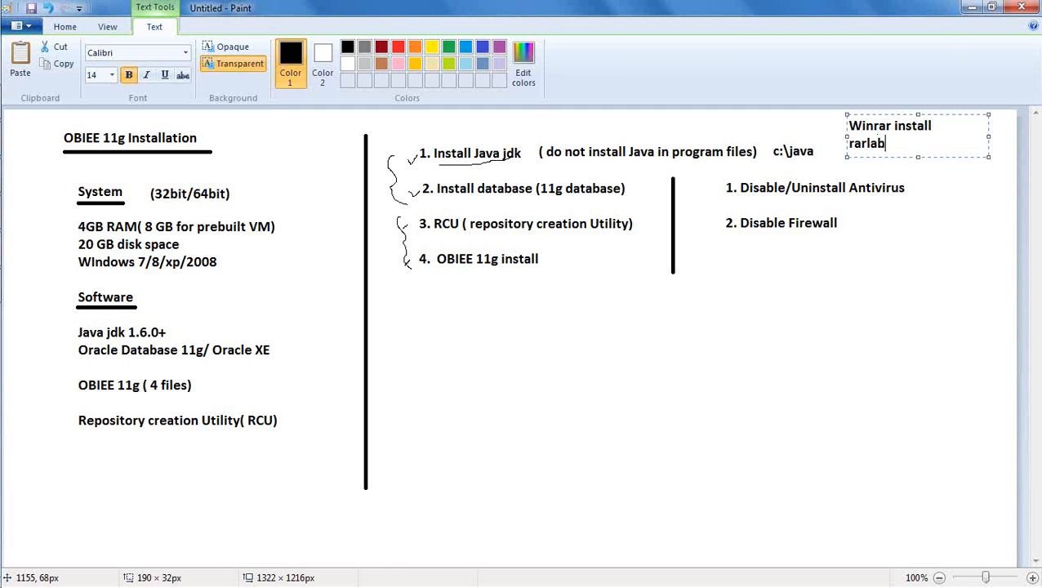
type(".com")
mouse_move(32, 189)
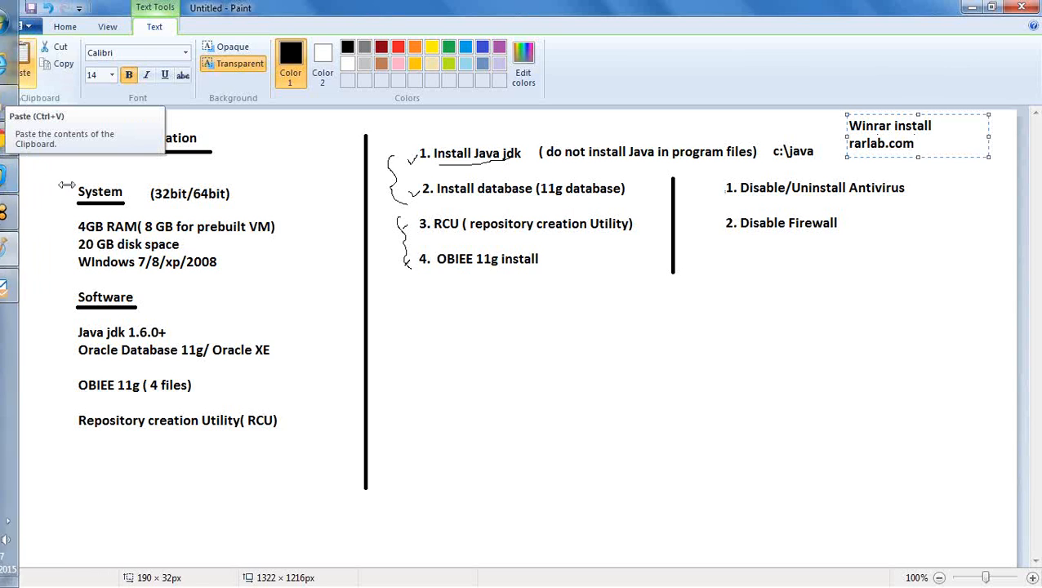
left_click(23, 102)
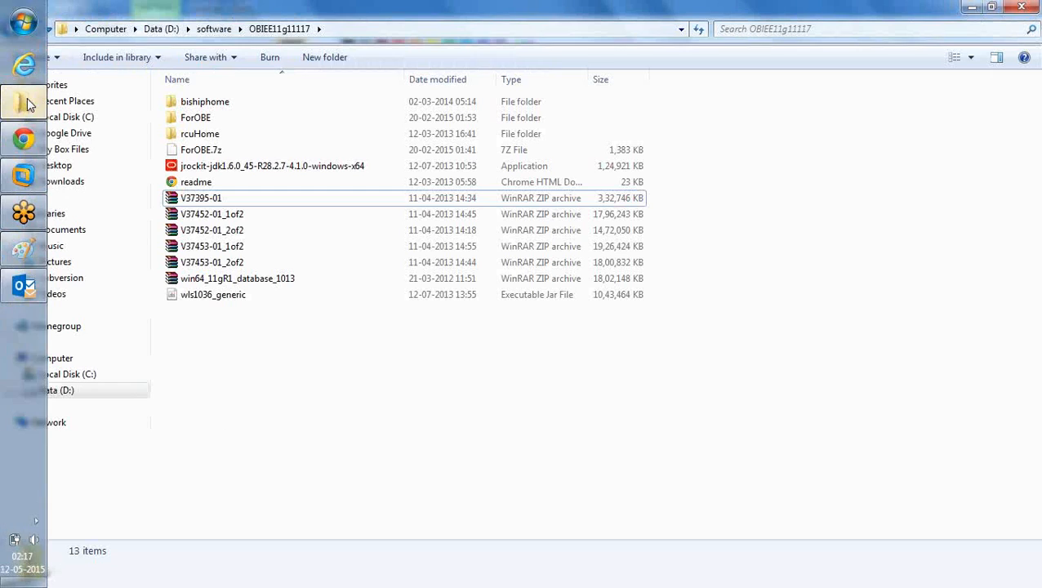
left_click(200, 200)
right_click(200, 198)
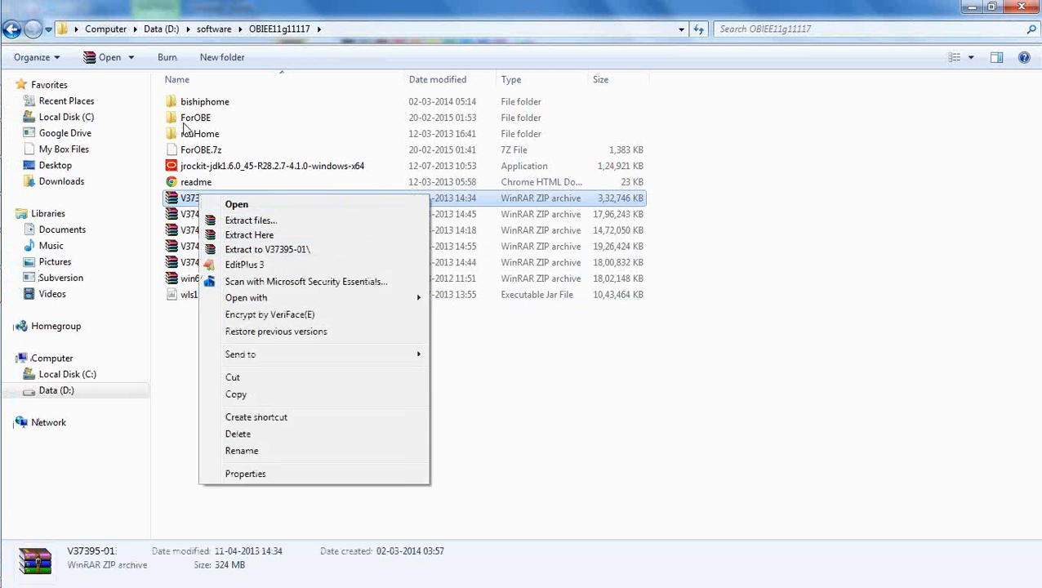
left_click(654, 384)
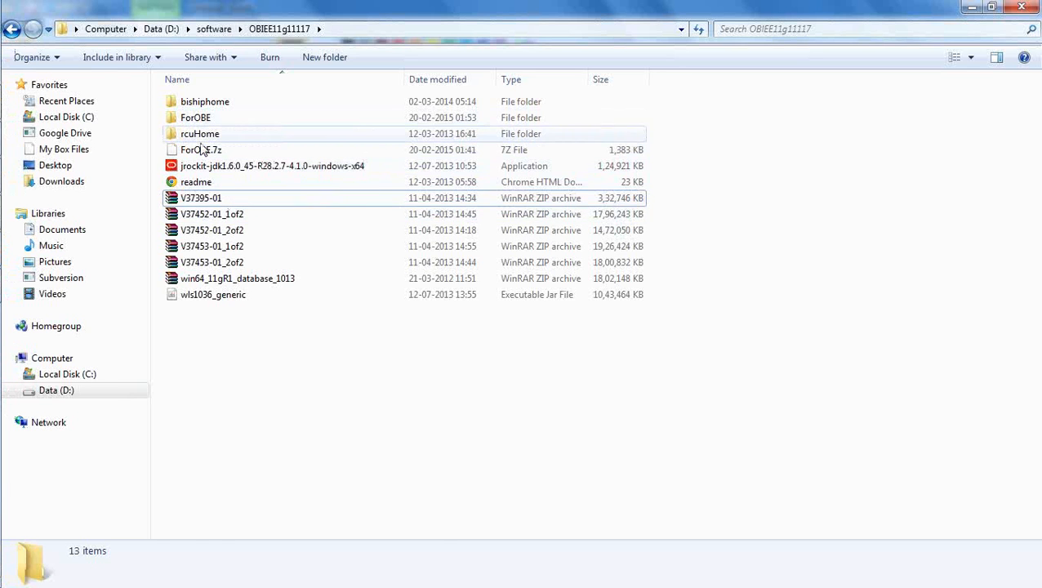
left_click(216, 215)
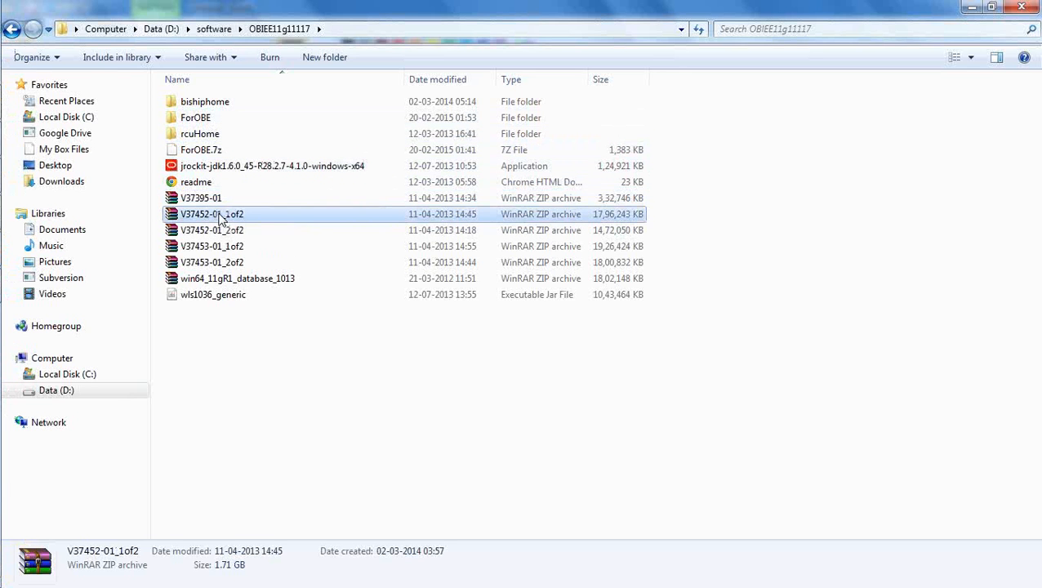
left_click(232, 262, "shift")
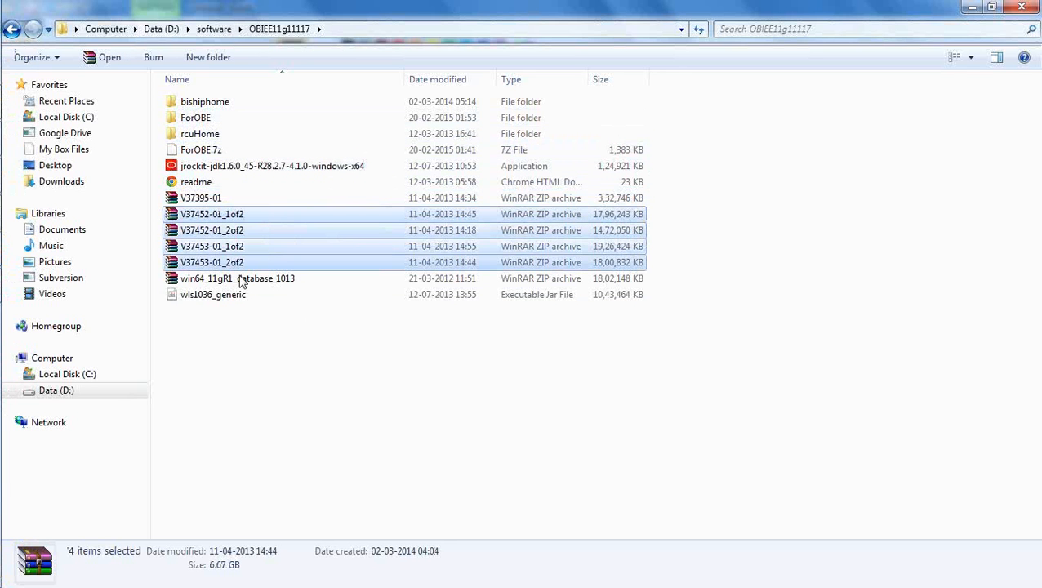
left_click(379, 431)
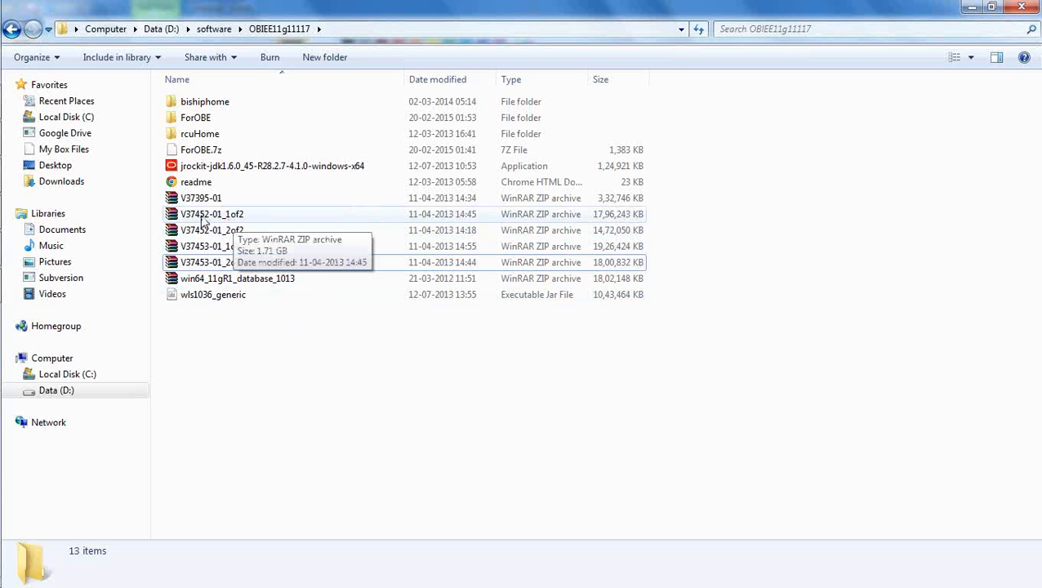
double_click(231, 216)
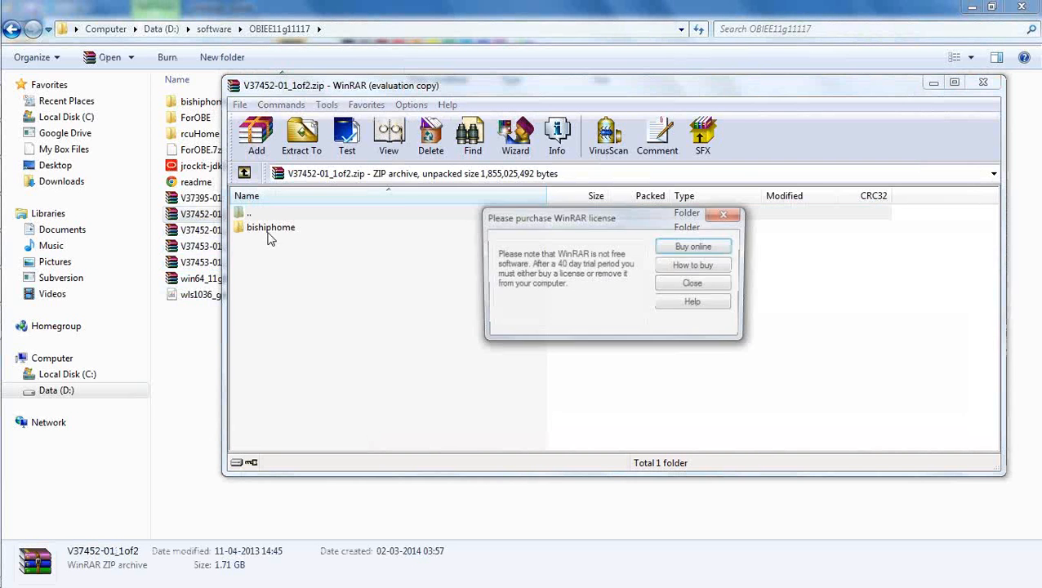
left_click(686, 288)
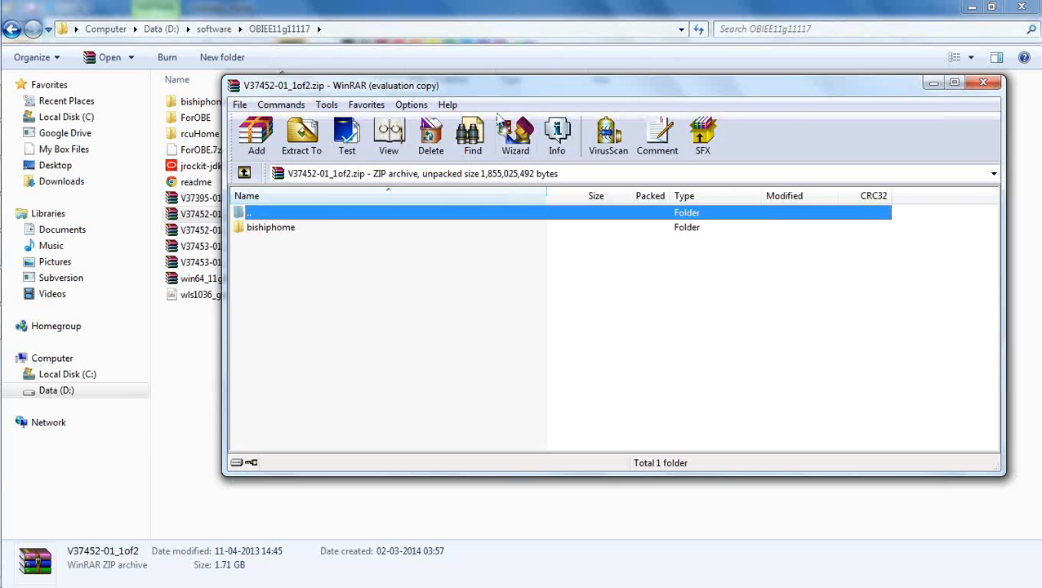
left_click_drag(497, 85, 603, 74)
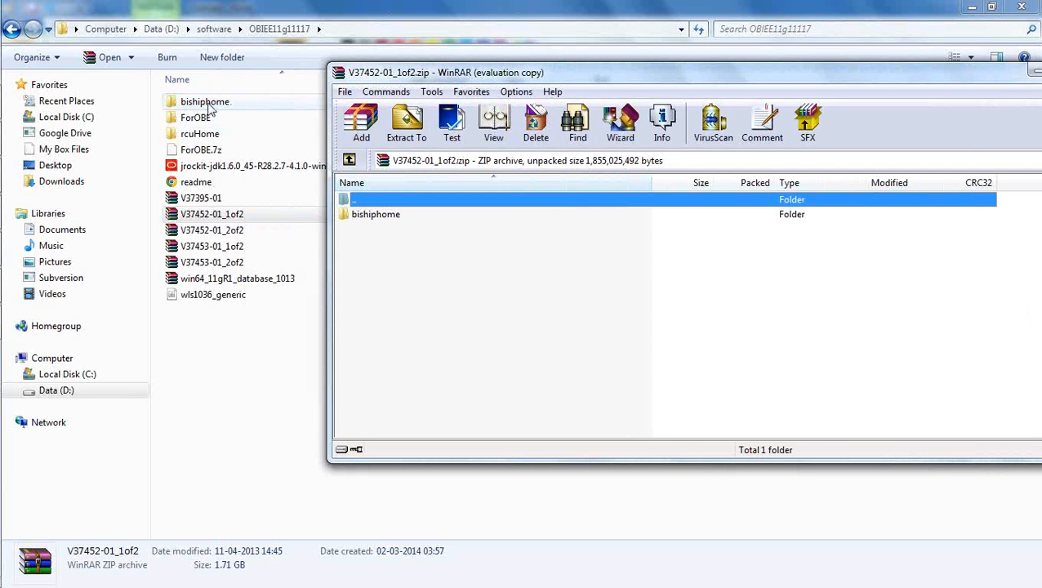
left_click(397, 251)
double_click(382, 219)
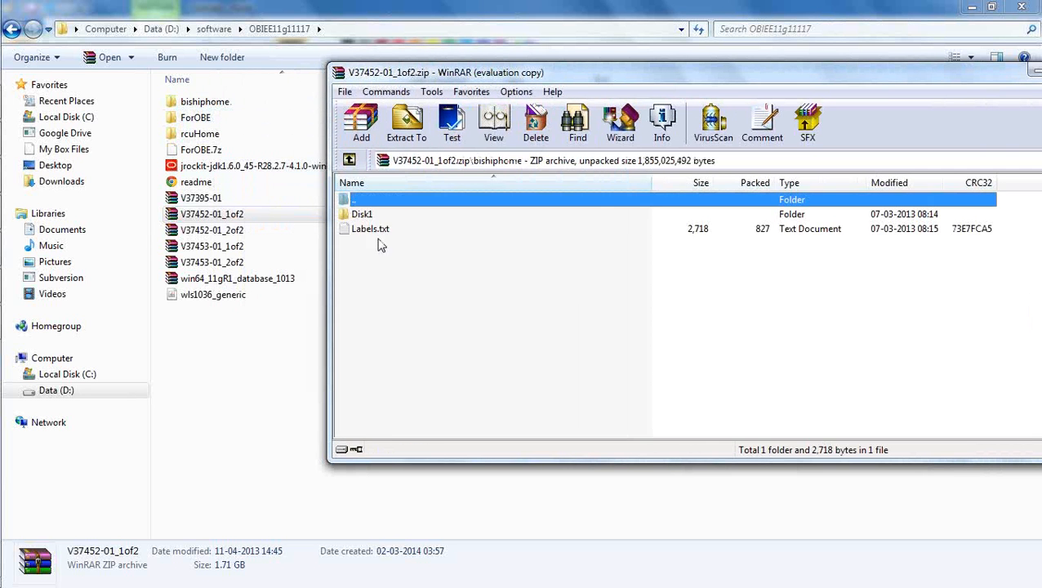
left_click(359, 216)
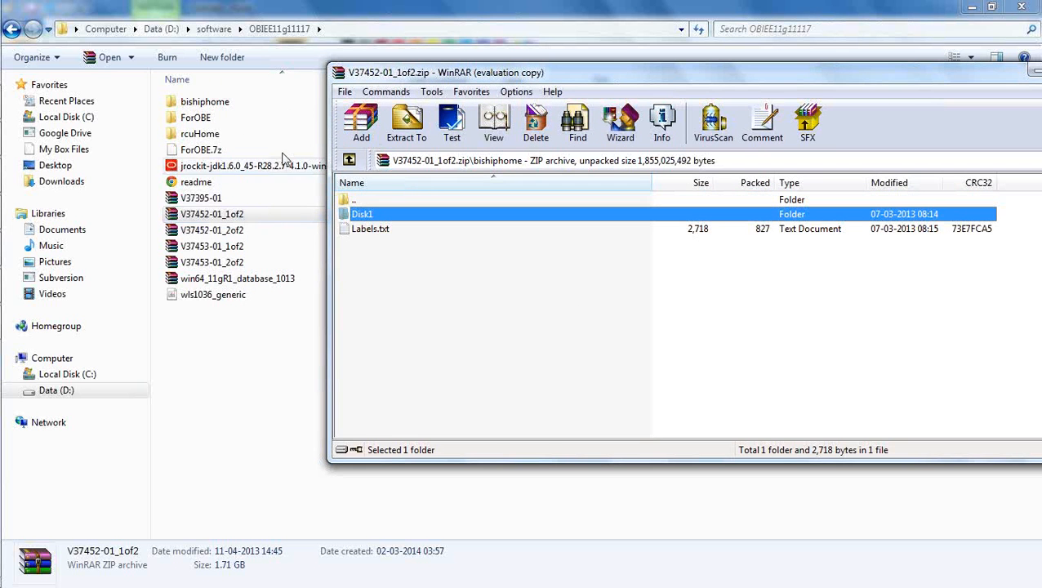
left_click_drag(923, 85, 763, 99)
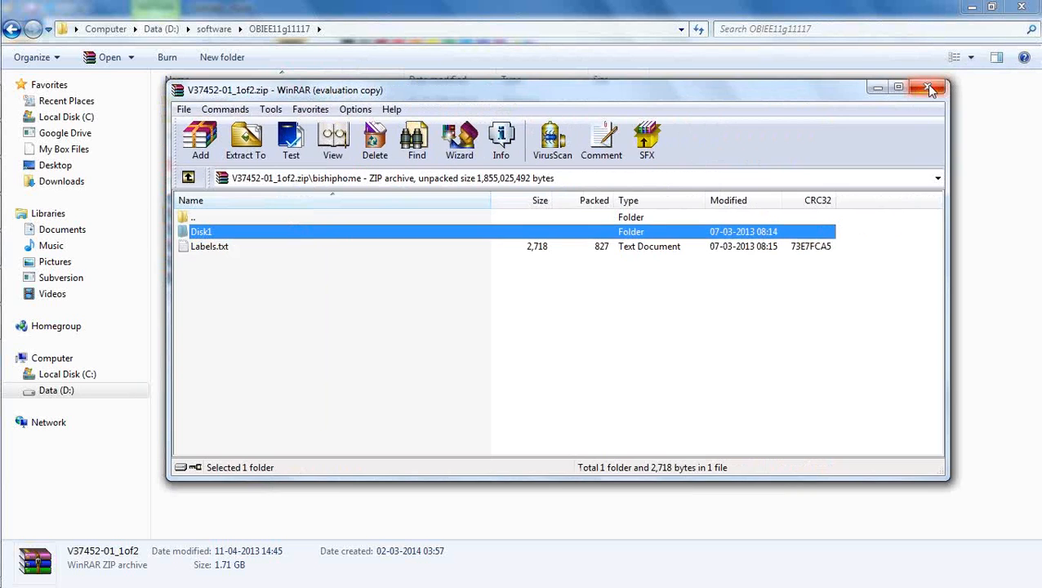
left_click(937, 84)
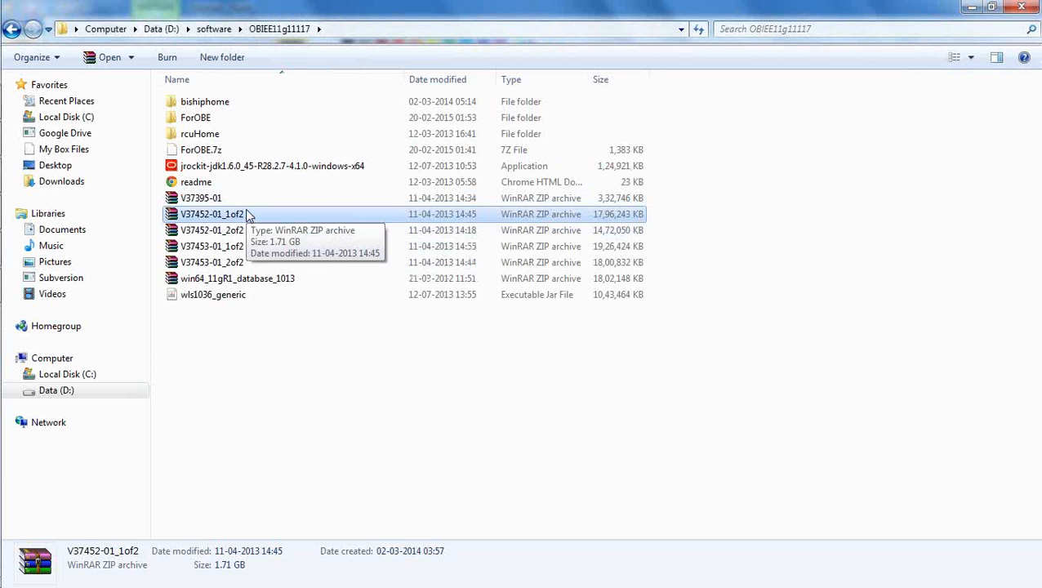
left_click(263, 352)
left_click(237, 234)
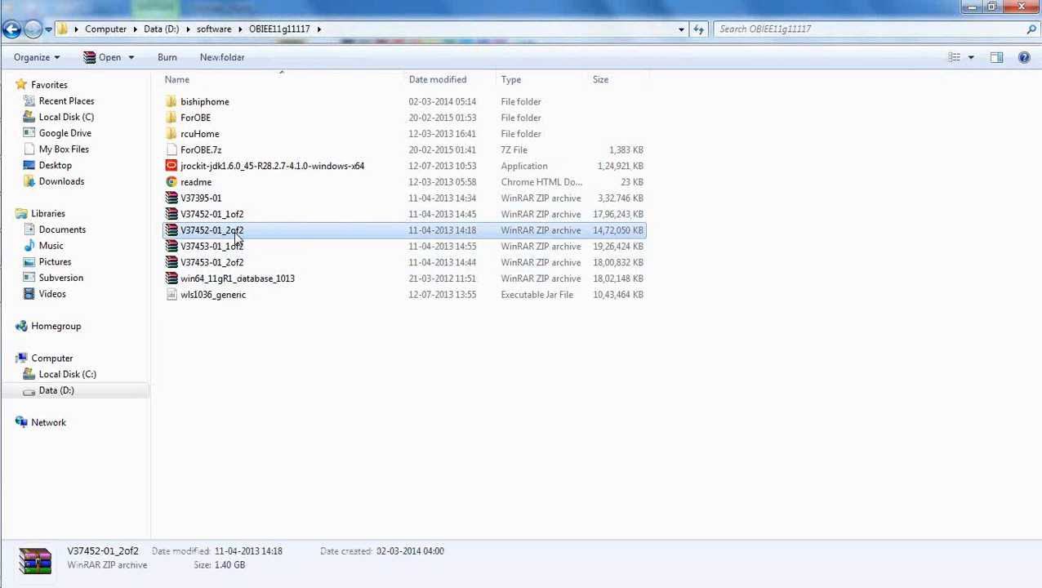
Step: Inspect bishiphome inside V37452-01_2of2 in WinRAR, then close it
double_click(237, 235)
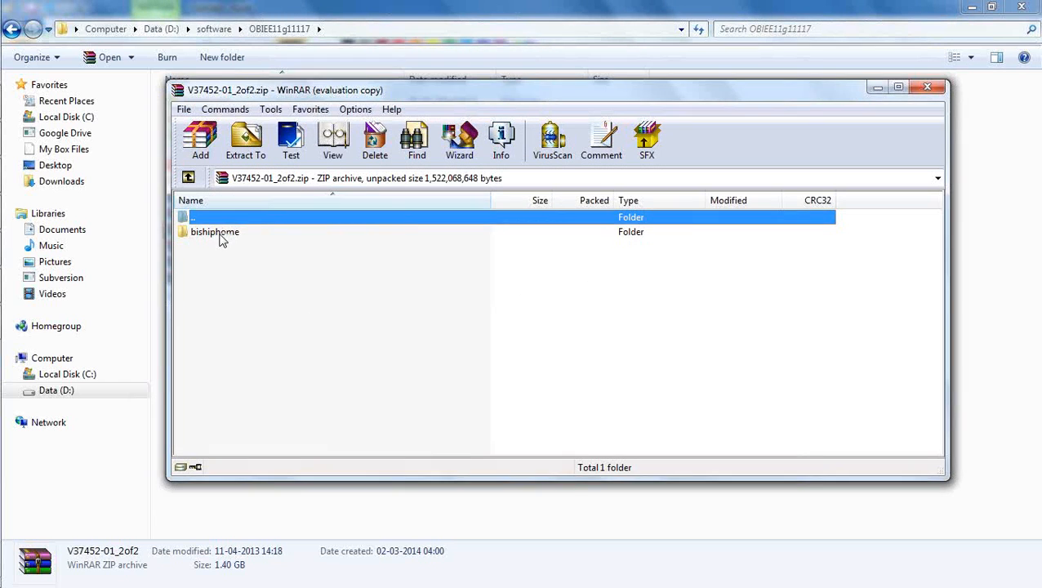
left_click(662, 292)
double_click(224, 235)
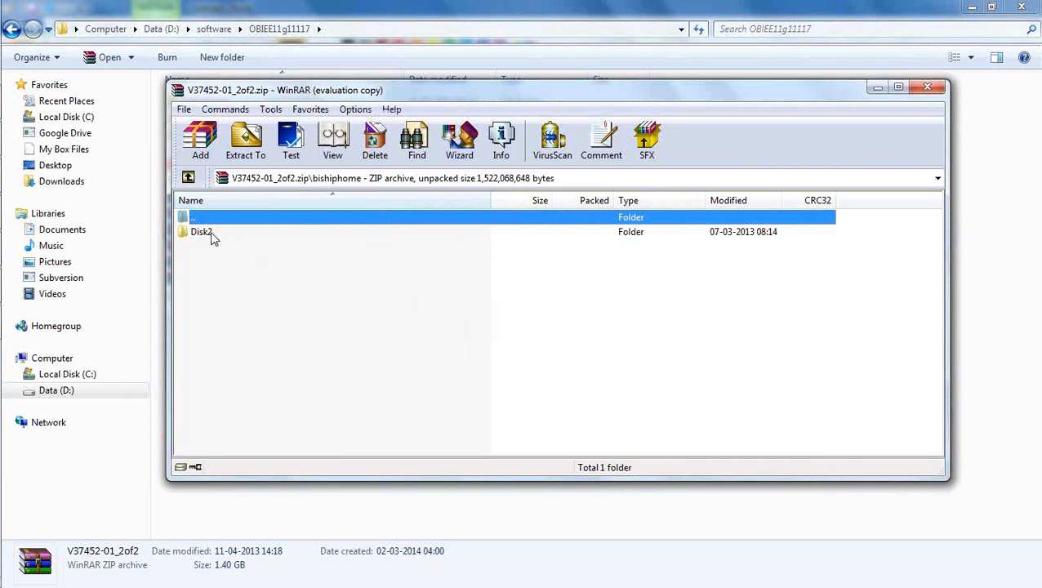
left_click(928, 87)
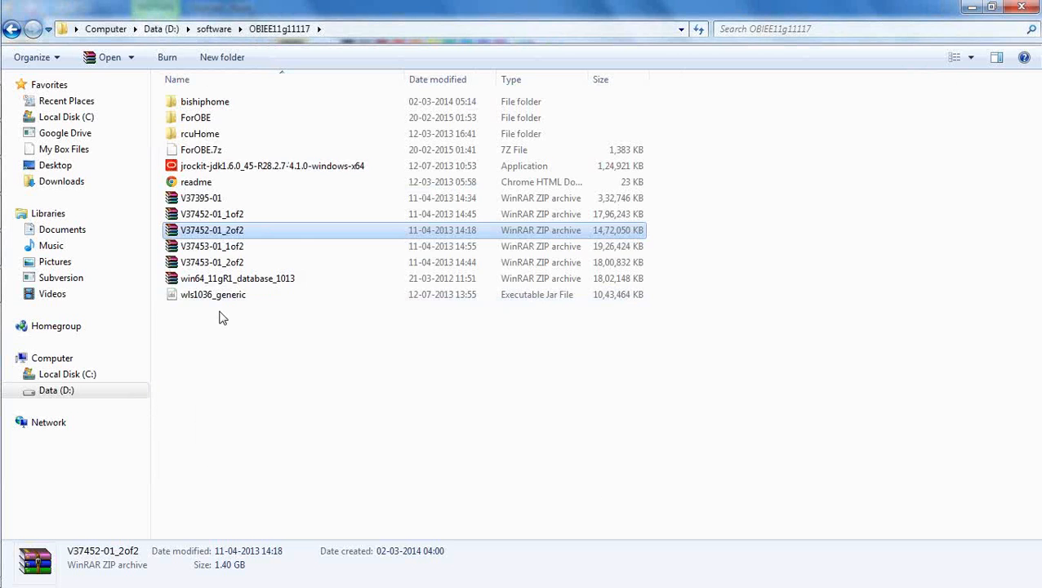
Step: Open V37453-01_1of2 to confirm it holds Disk3, then close it
left_click(224, 249)
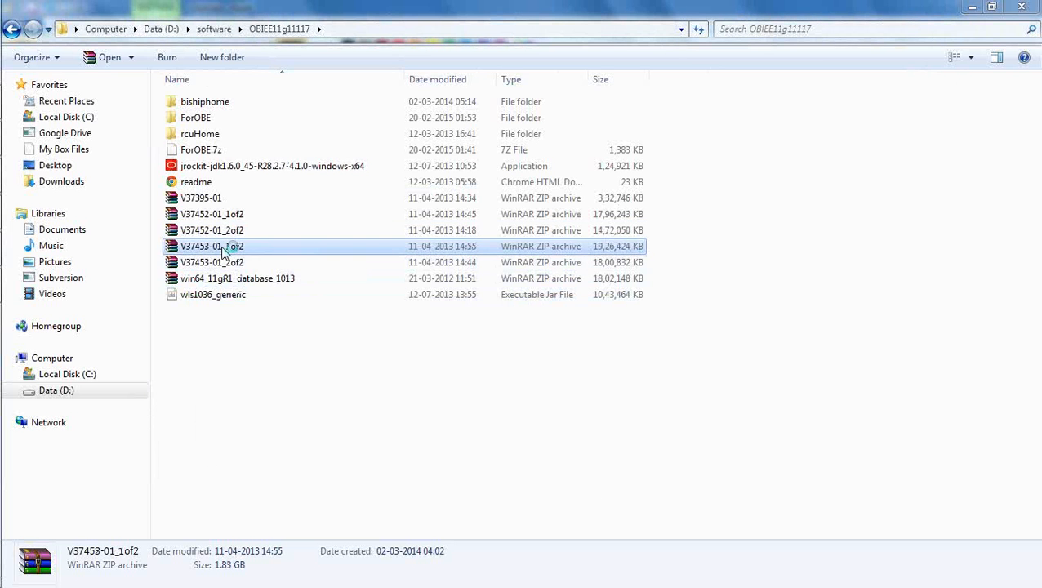
double_click(223, 248)
double_click(212, 231)
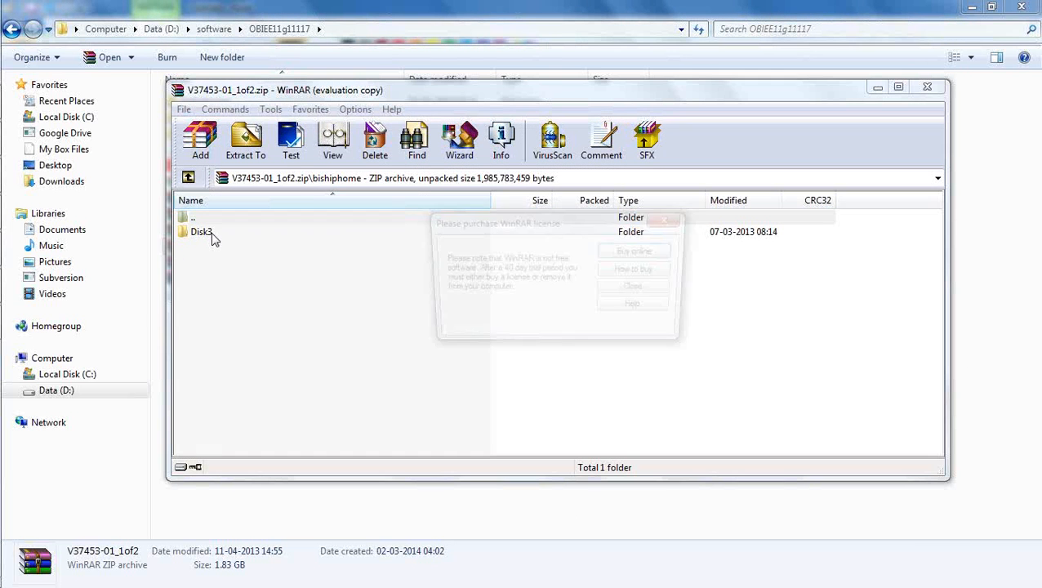
left_click(641, 290)
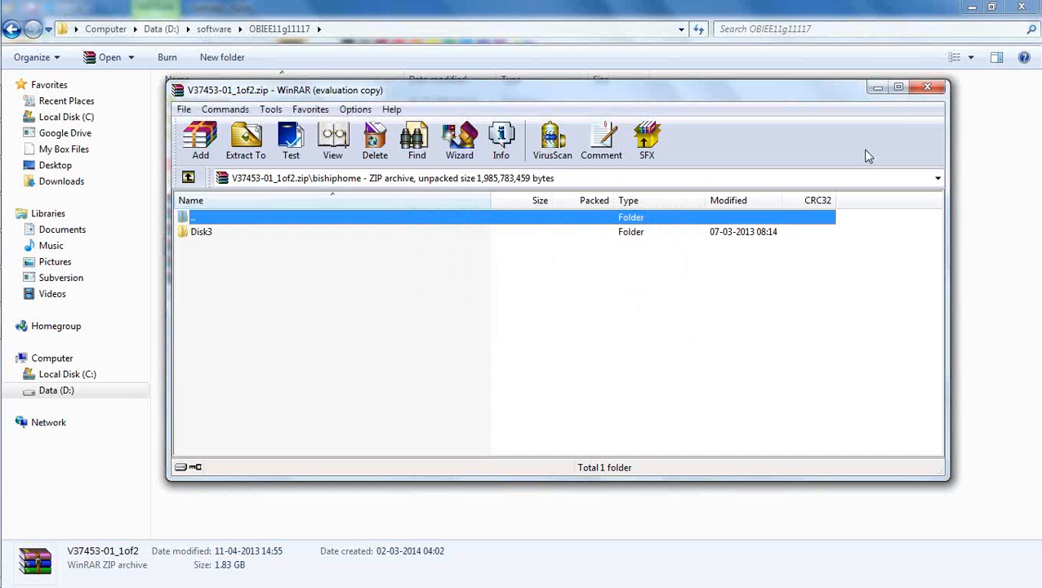
left_click(936, 92)
Step: Open V37453-01_2of2 to confirm bishiphome holds Disk4, then close it
double_click(245, 263)
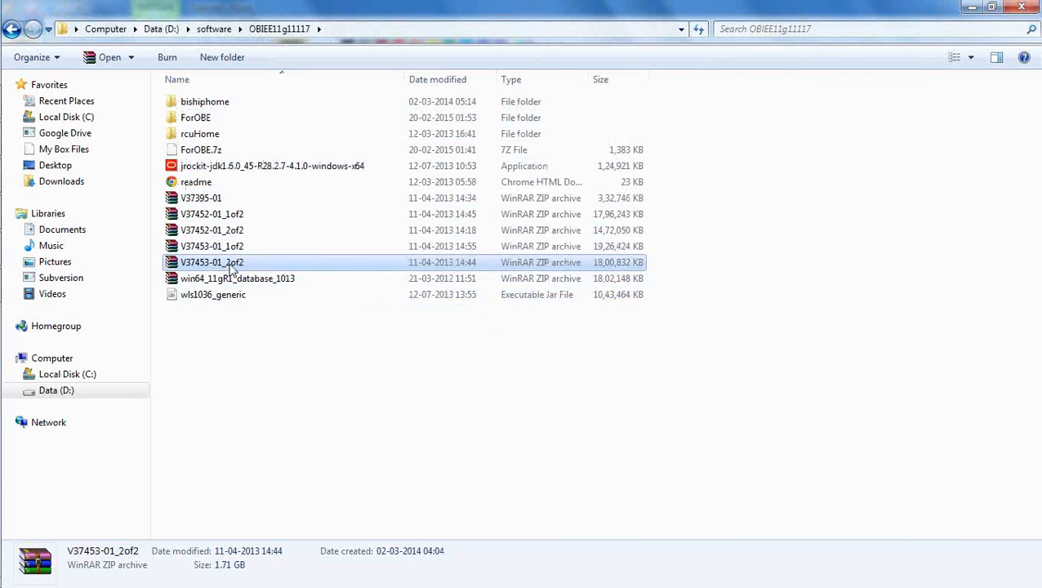
double_click(218, 239)
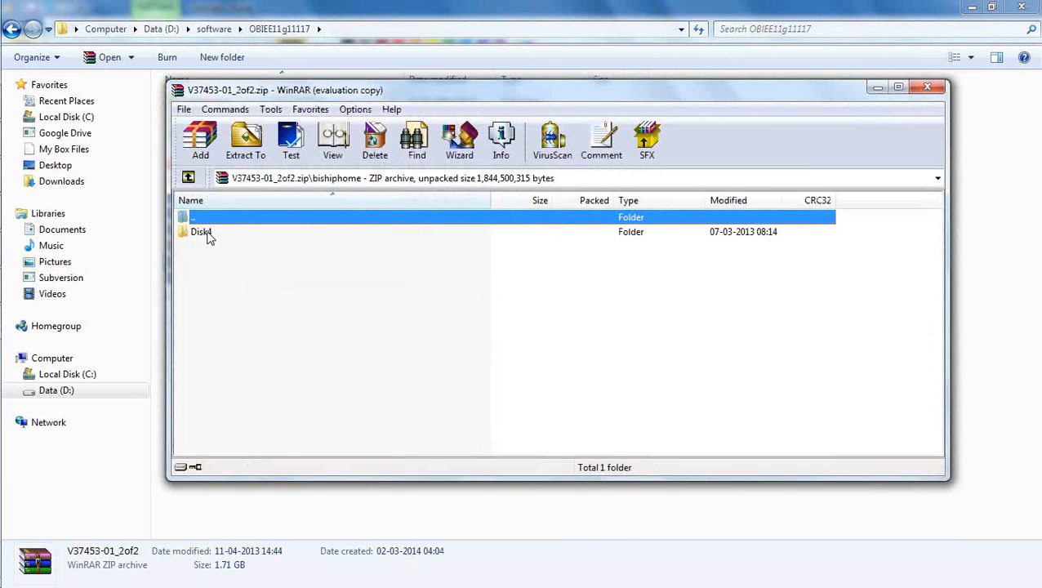
left_click(656, 291)
left_click(927, 88)
left_click(440, 462)
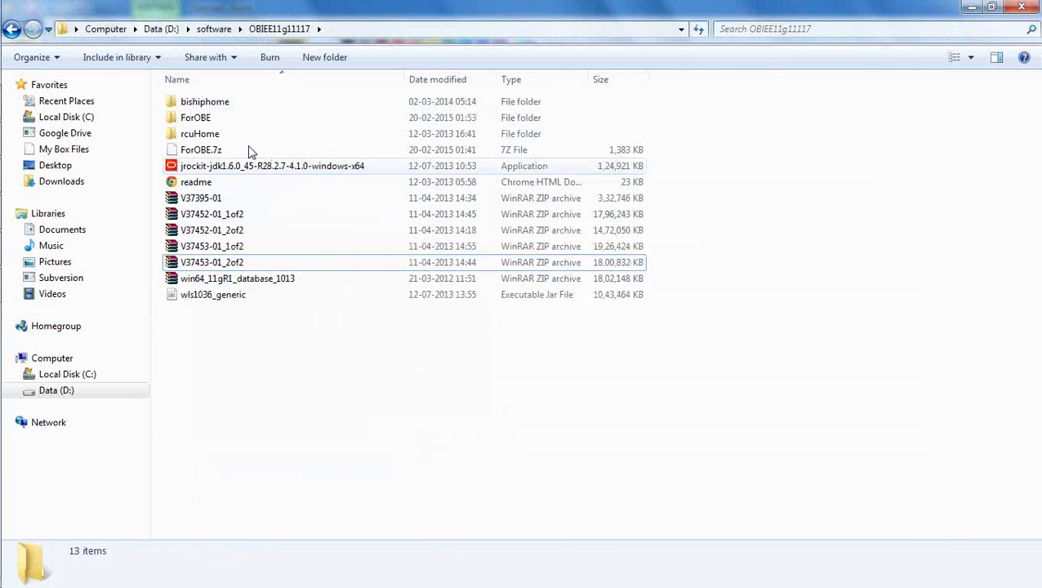
left_click(219, 214)
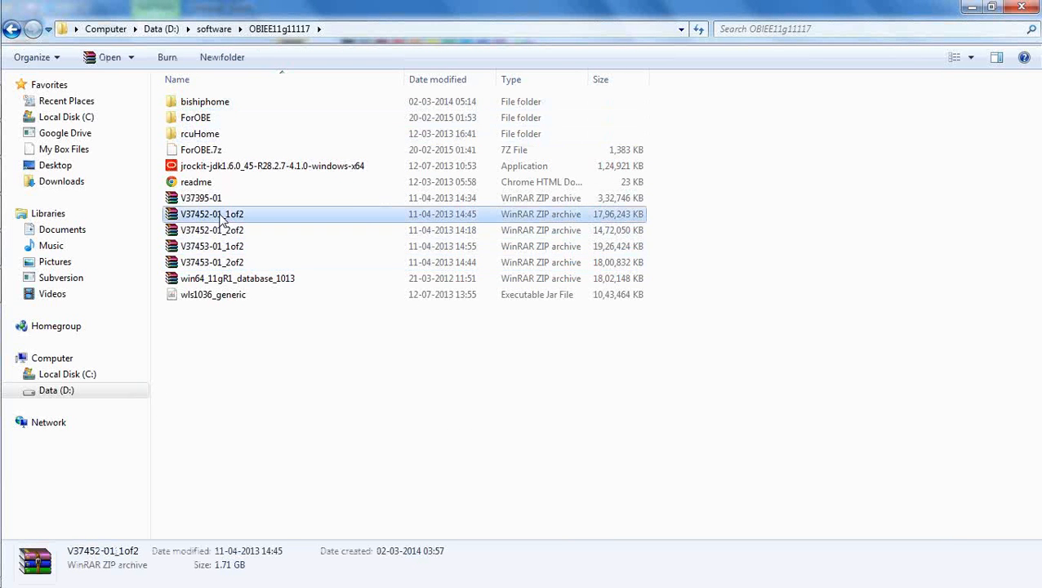
right_click(220, 215)
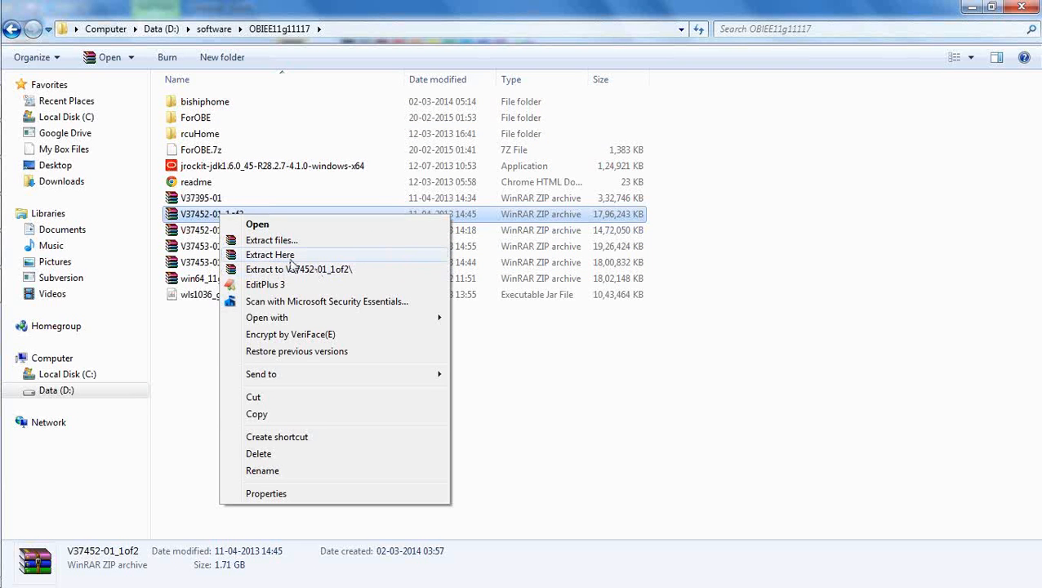
left_click(195, 372)
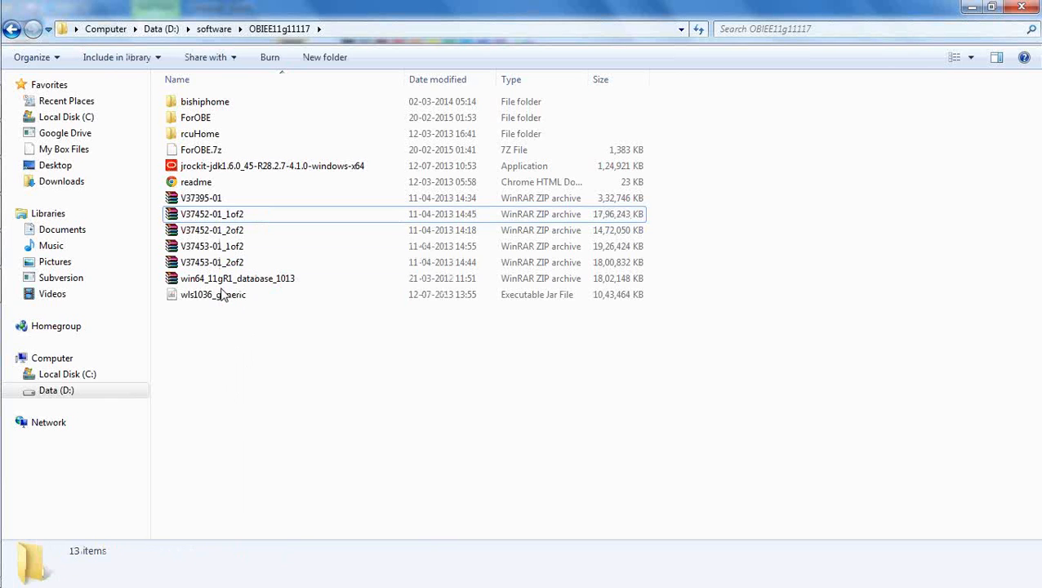
double_click(219, 107)
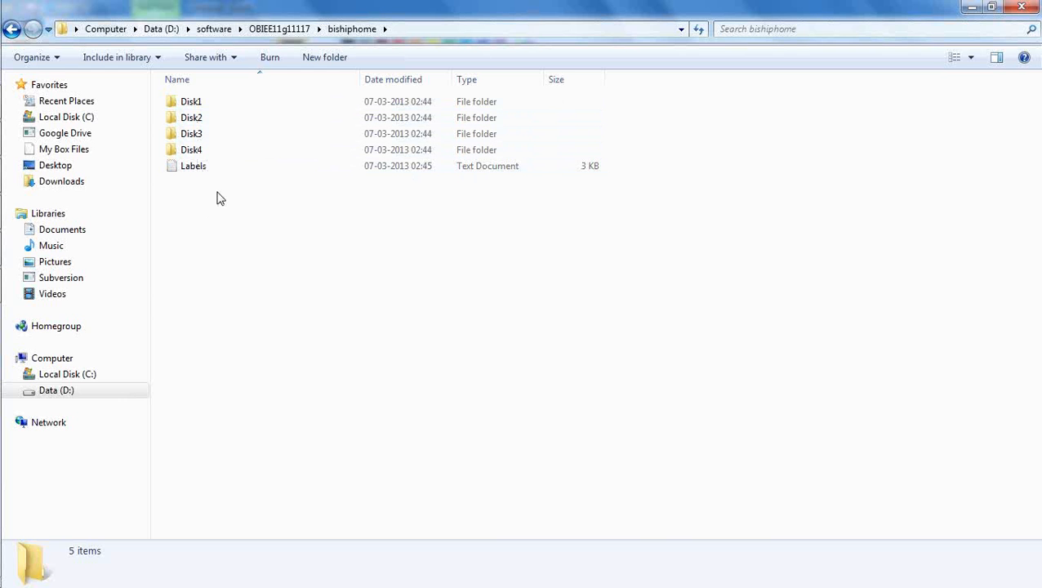
left_click(288, 28)
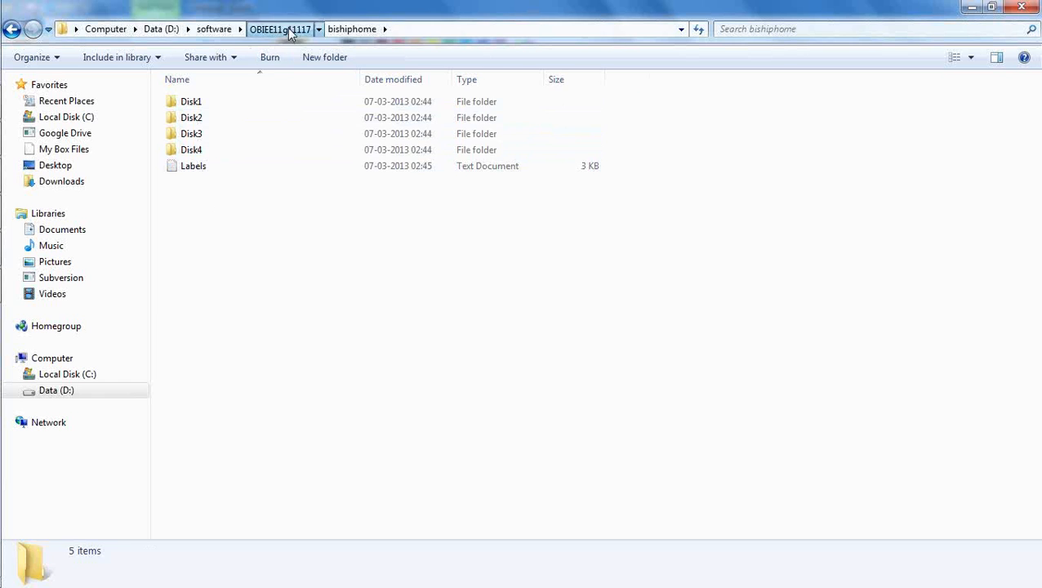
left_click(349, 372)
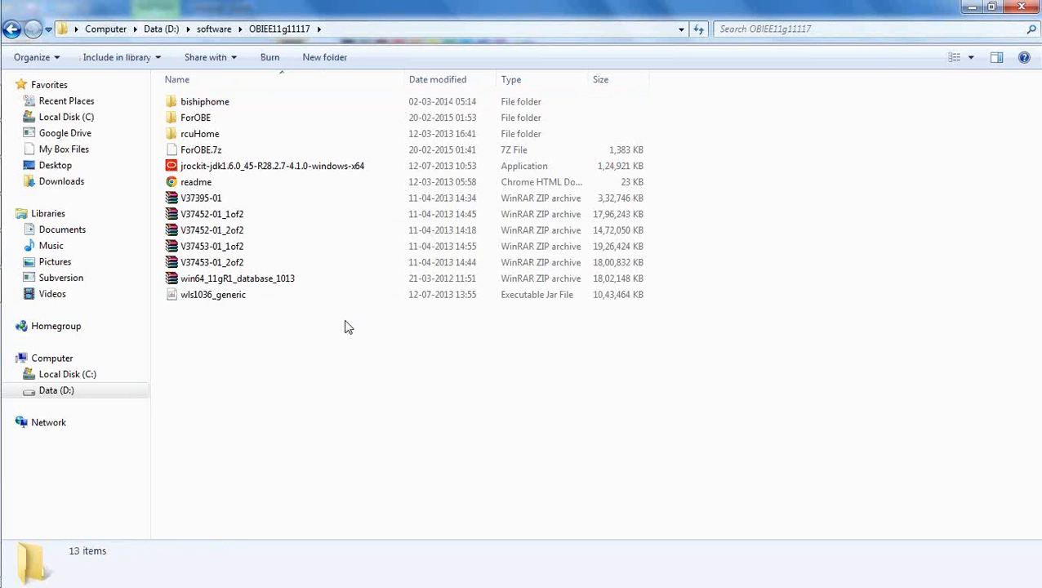
double_click(222, 106)
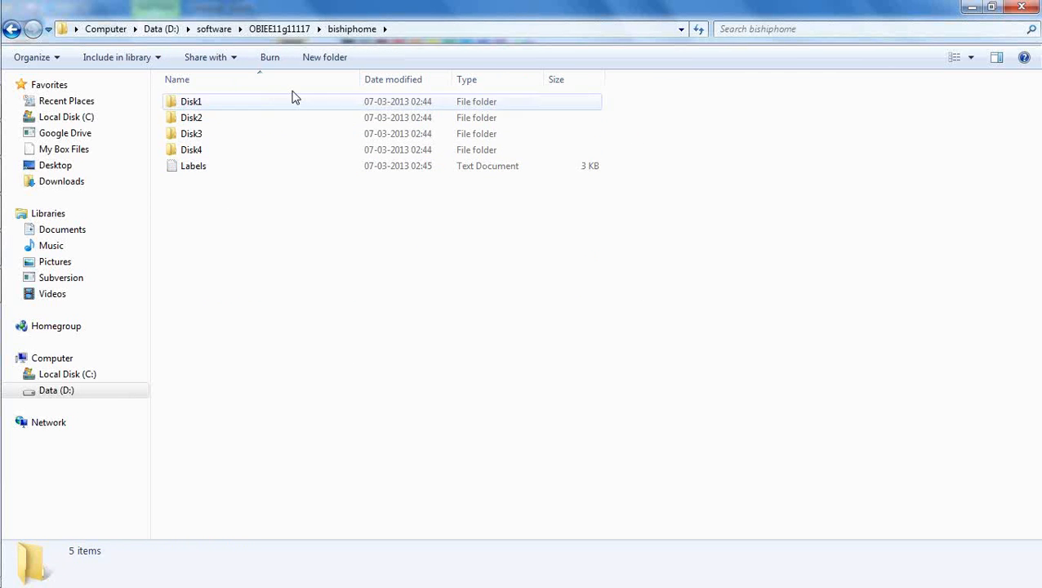
left_click(294, 32)
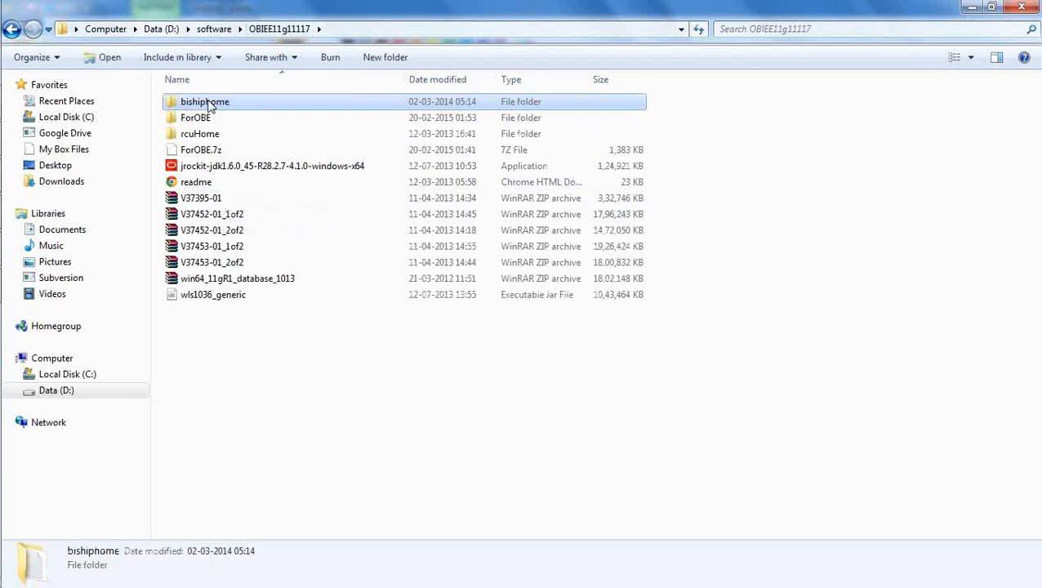
left_click(252, 371)
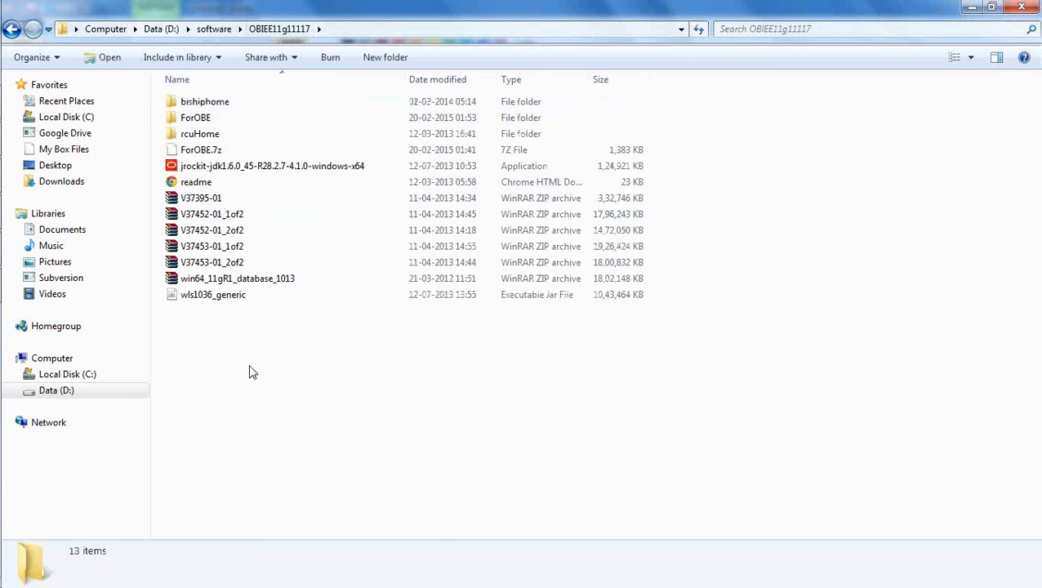
left_click(234, 218)
right_click(235, 217)
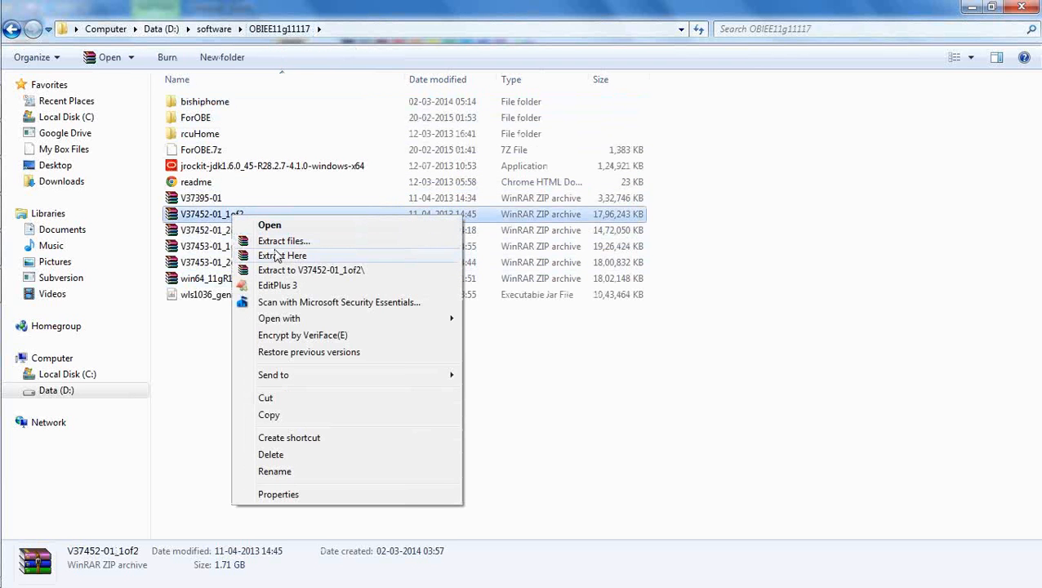
left_click(211, 358)
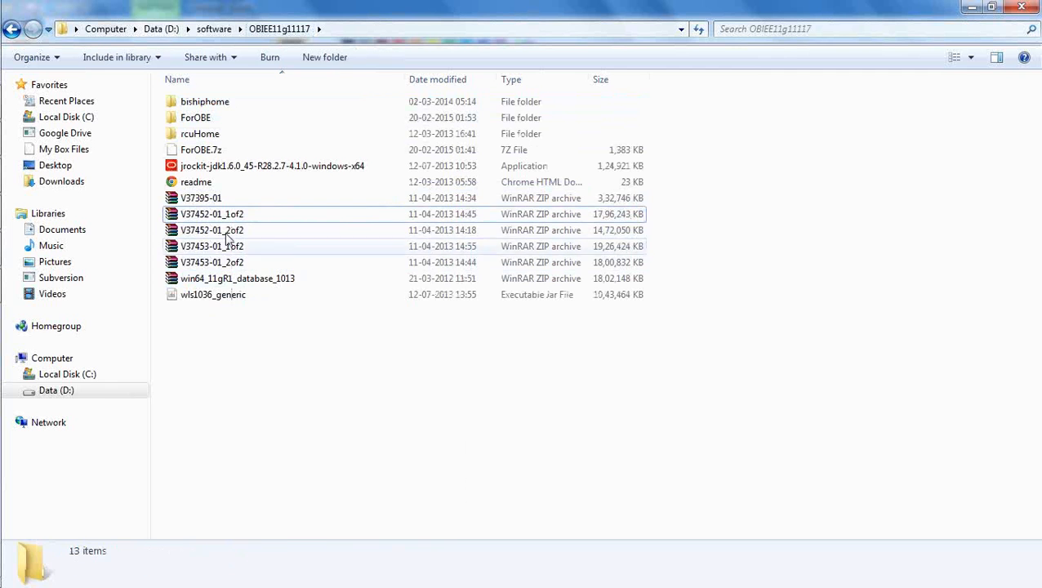
left_click(230, 234)
right_click(230, 234)
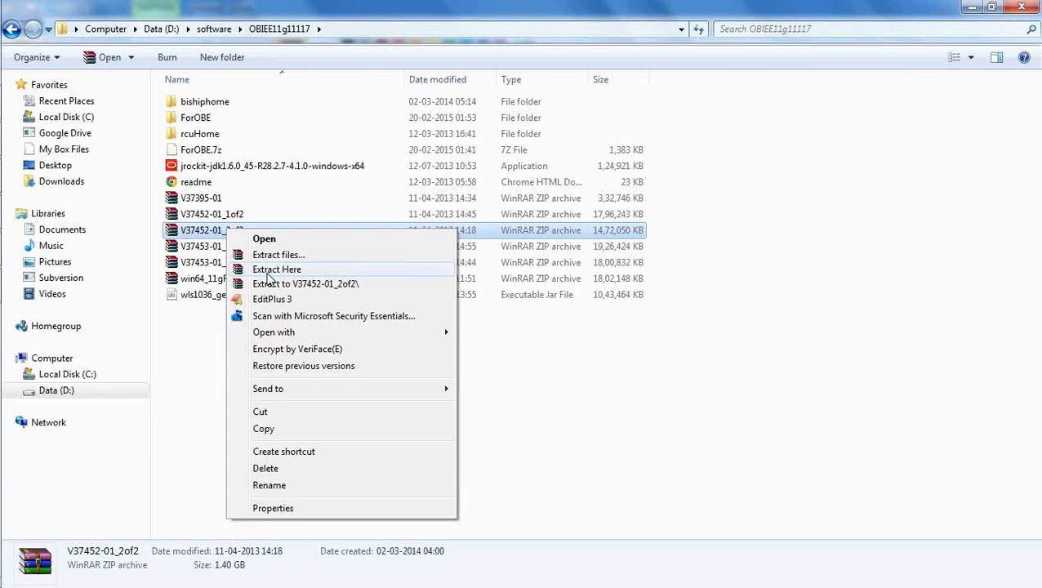
left_click(211, 360)
left_click(211, 360)
left_click(223, 245)
right_click(222, 243)
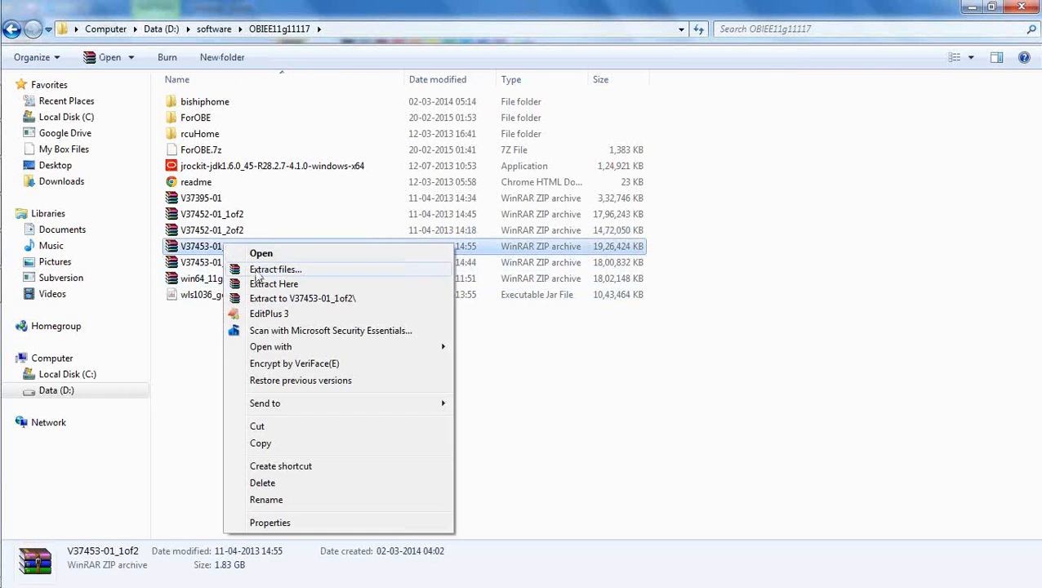
left_click(184, 351)
left_click(223, 262)
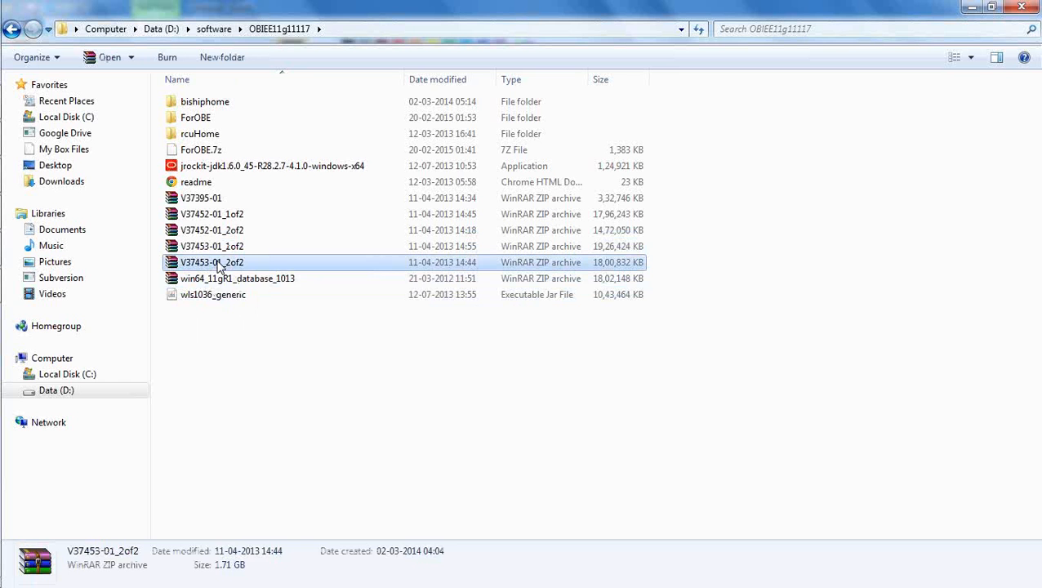
right_click(218, 263)
left_click(701, 433)
left_click(699, 428)
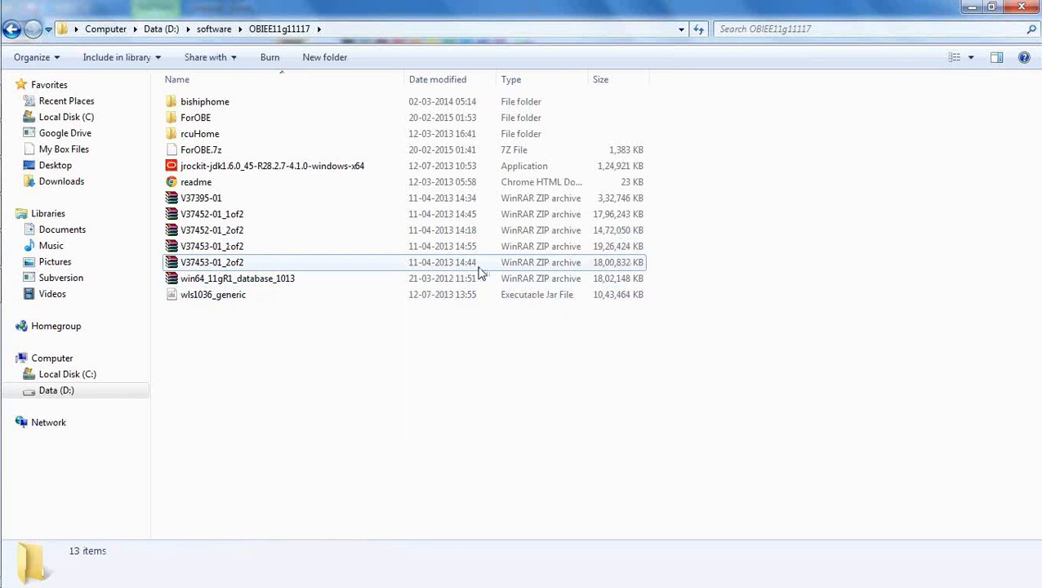
left_click(208, 134)
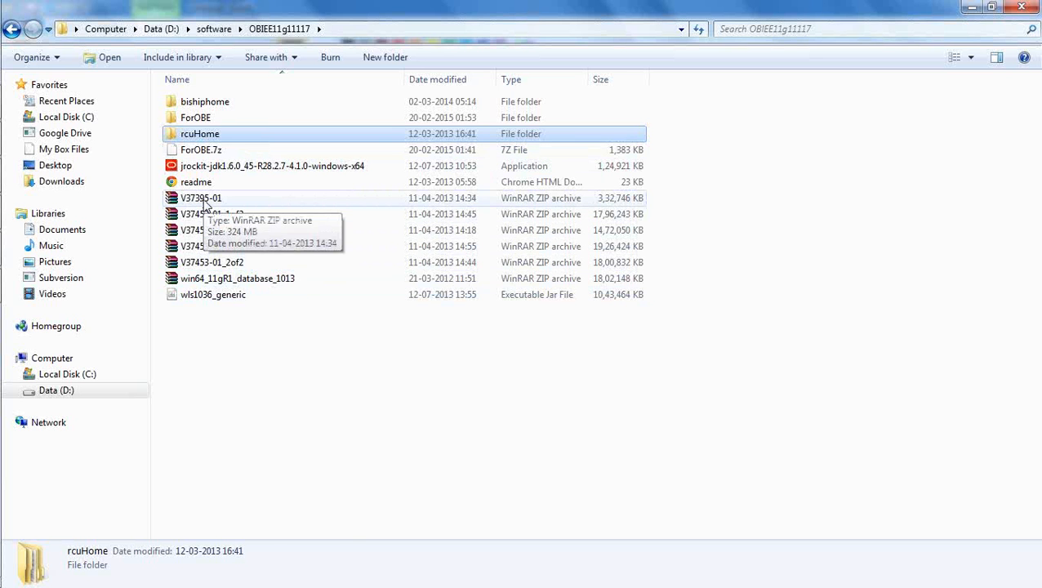
left_click(189, 105, "ctrl")
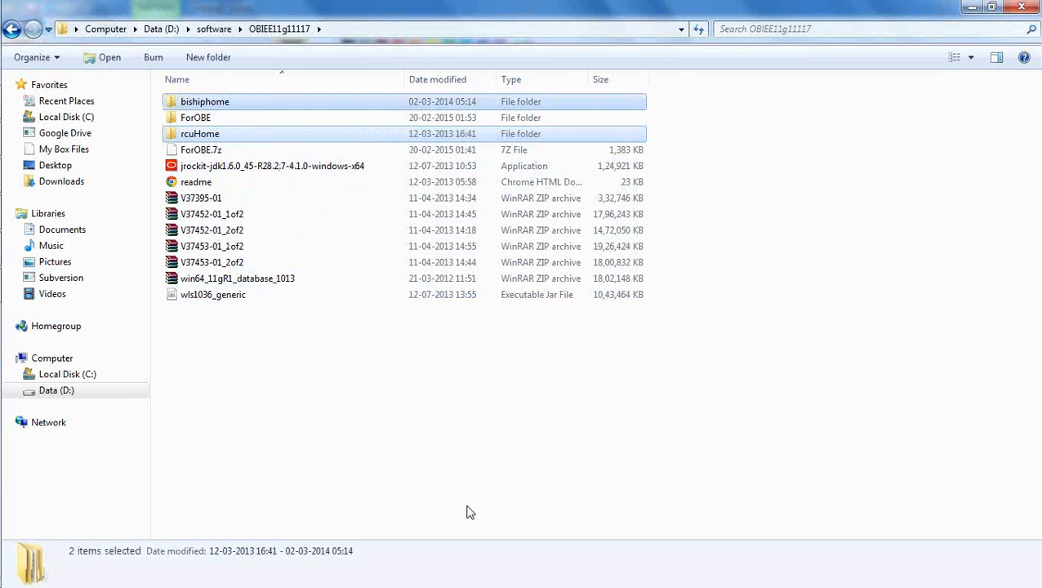
left_click(453, 480)
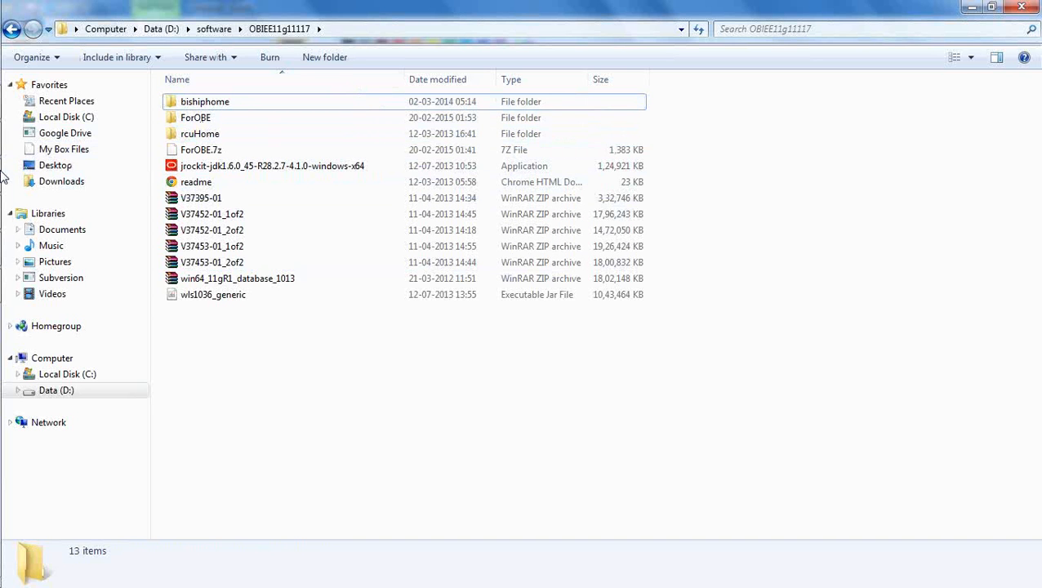
mouse_move(12, 178)
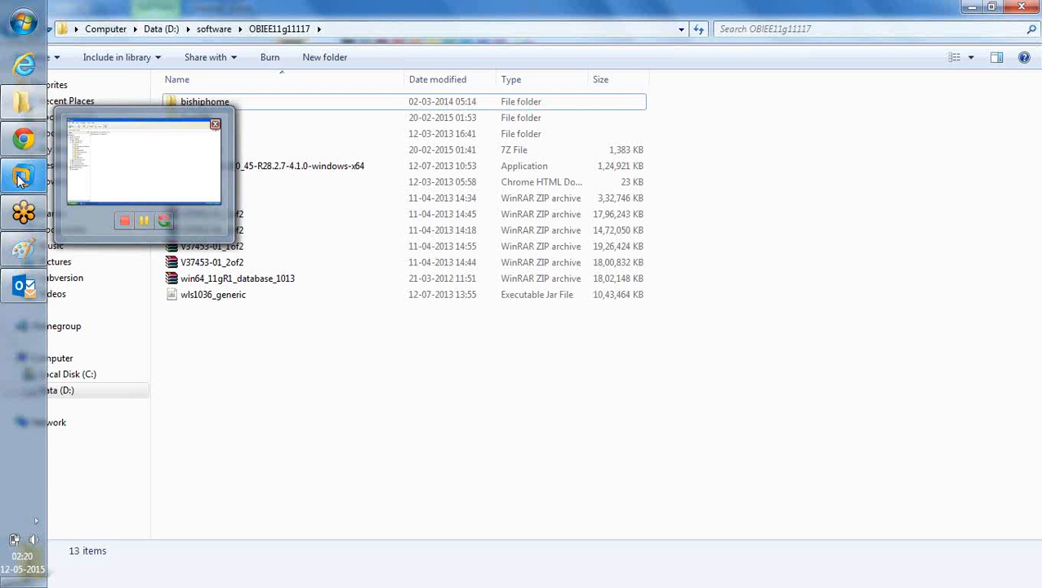
Step: In the Windows XP VM, show C:\software and select its bishiphome and rcuHome folders
left_click(119, 179)
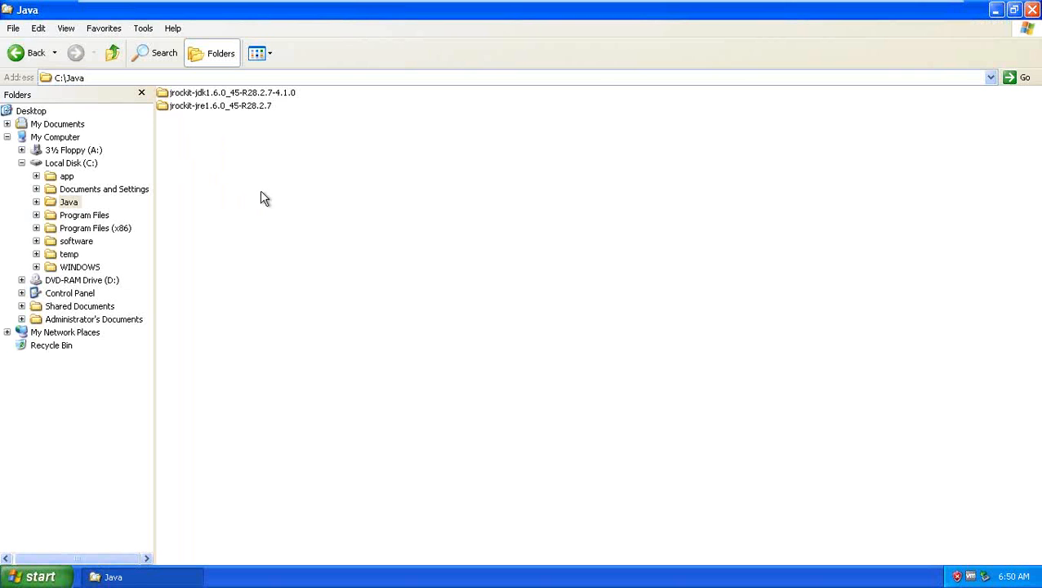
left_click(73, 241)
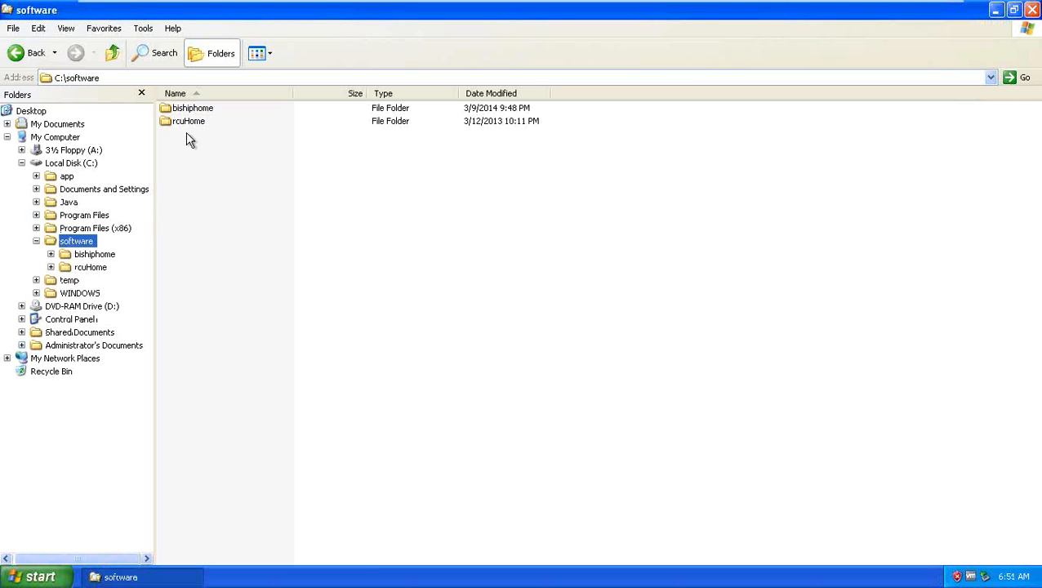
left_click(196, 122)
left_click(204, 110)
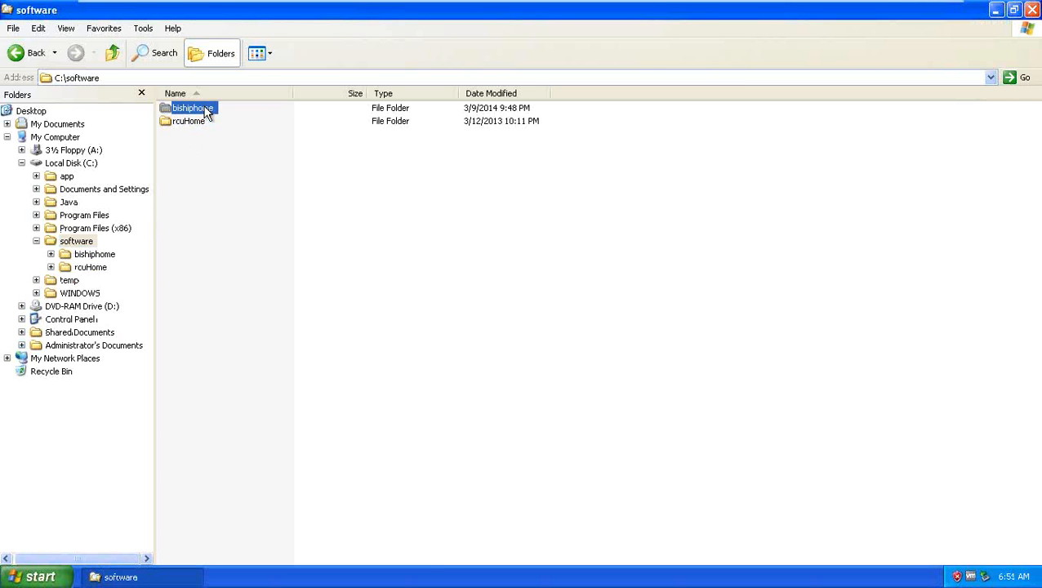
left_click(247, 195)
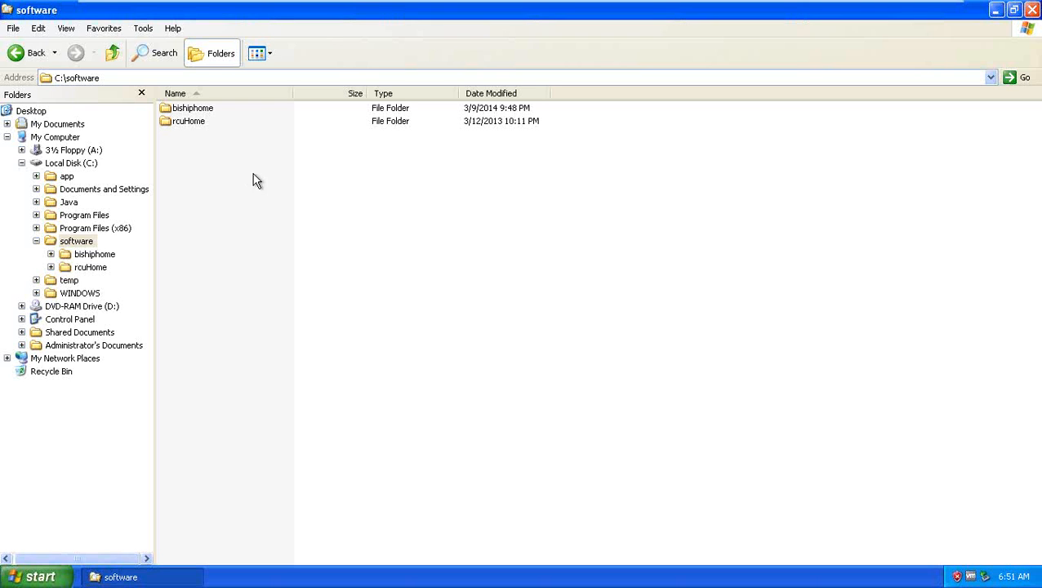
left_click_drag(254, 173, 159, 114)
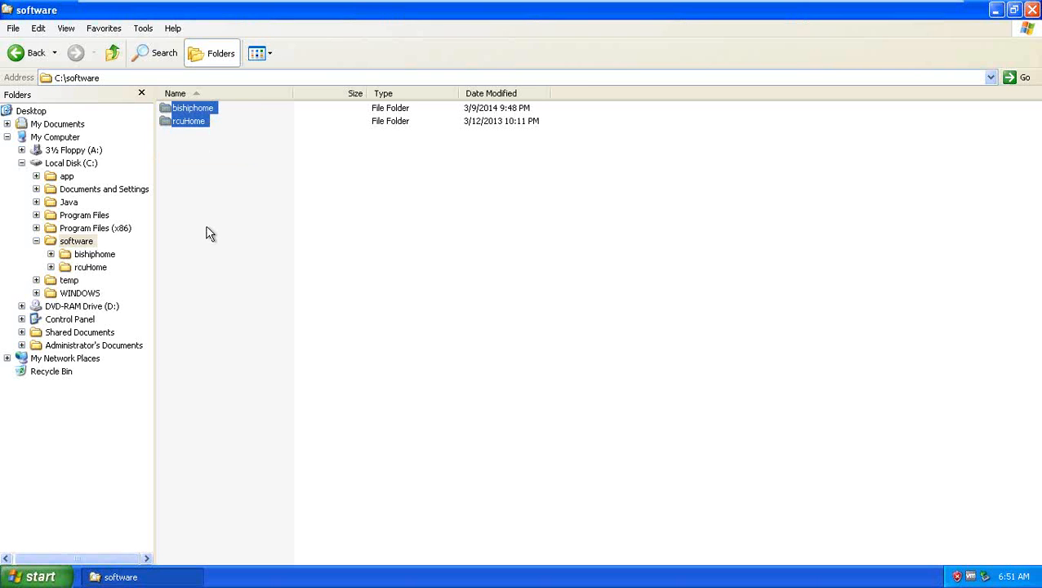
left_click(209, 234)
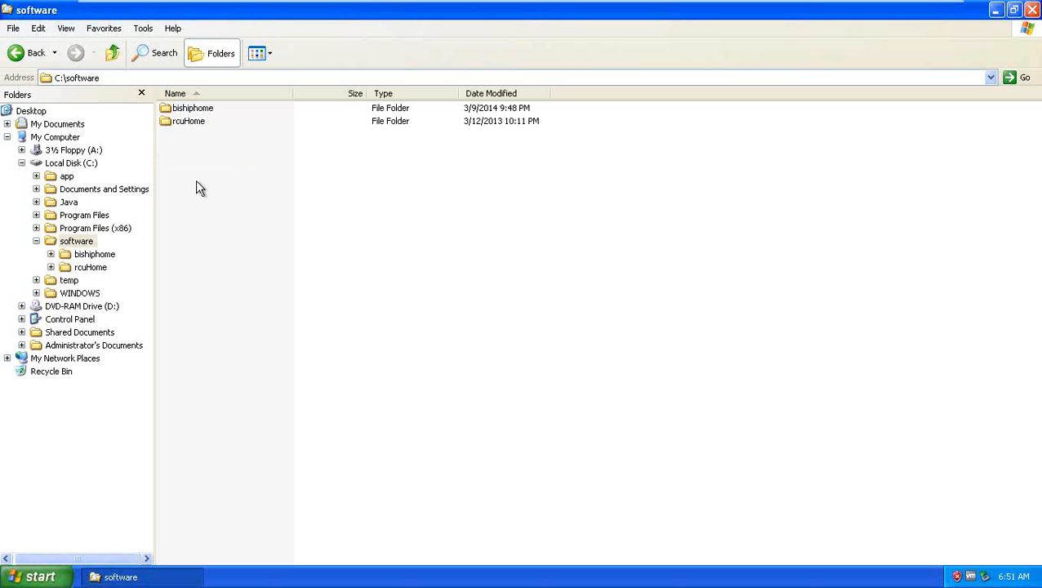
Step: Look inside rcuHome, then view bishiphome's contents as a List and go back up
double_click(198, 124)
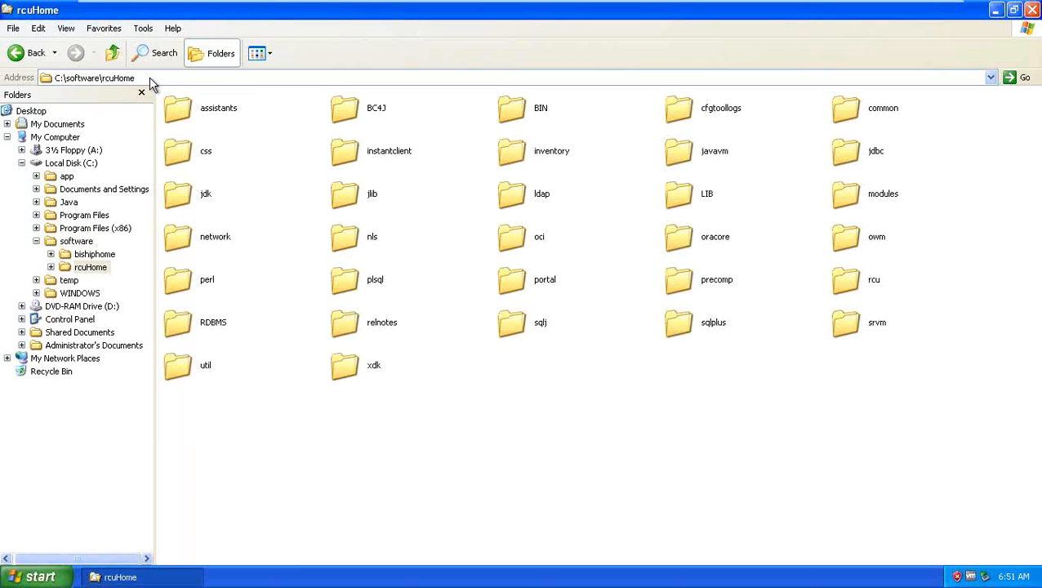
left_click(113, 56)
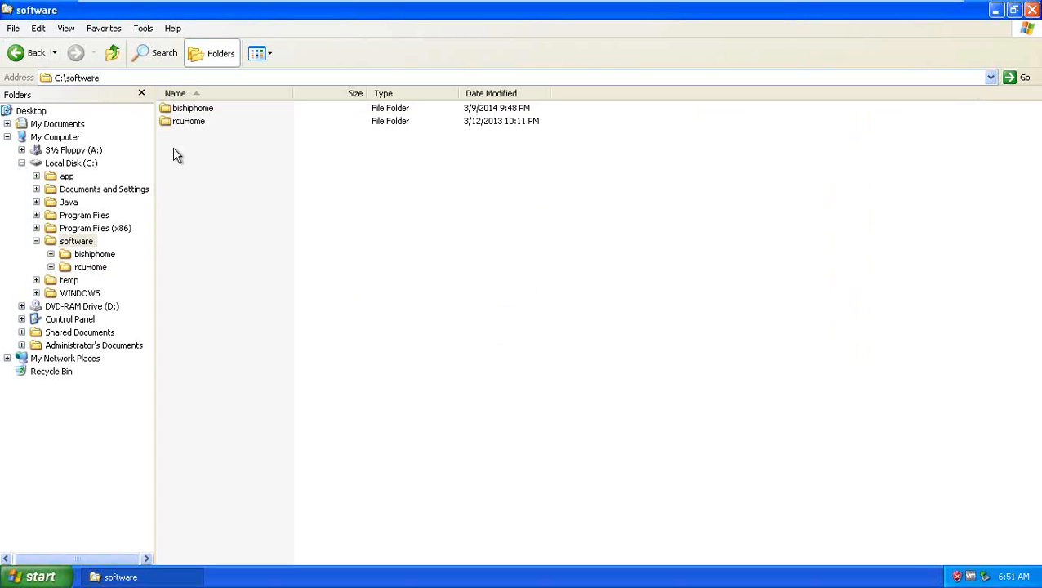
left_click(198, 111)
double_click(196, 115)
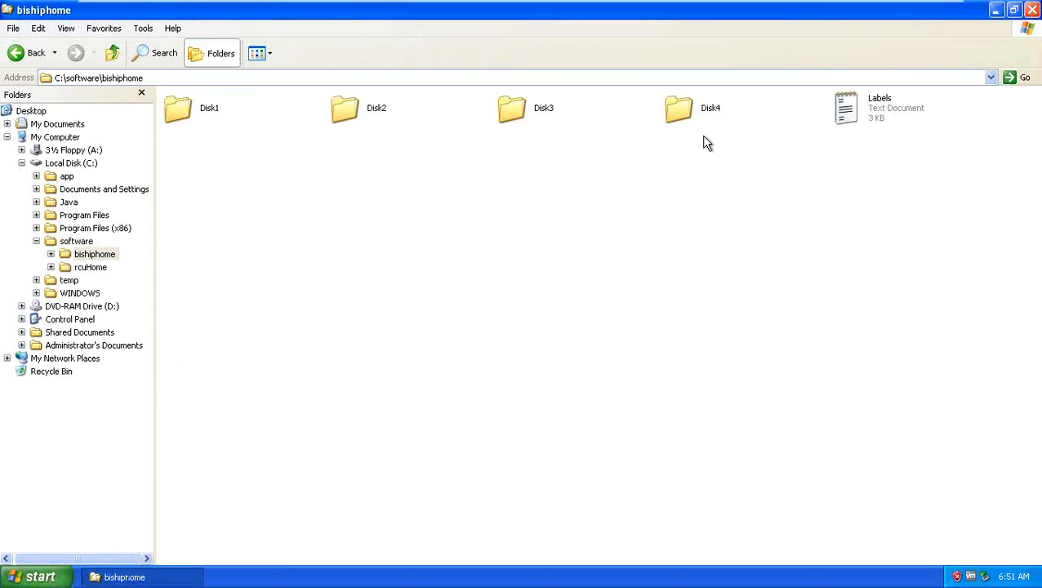
left_click(261, 54)
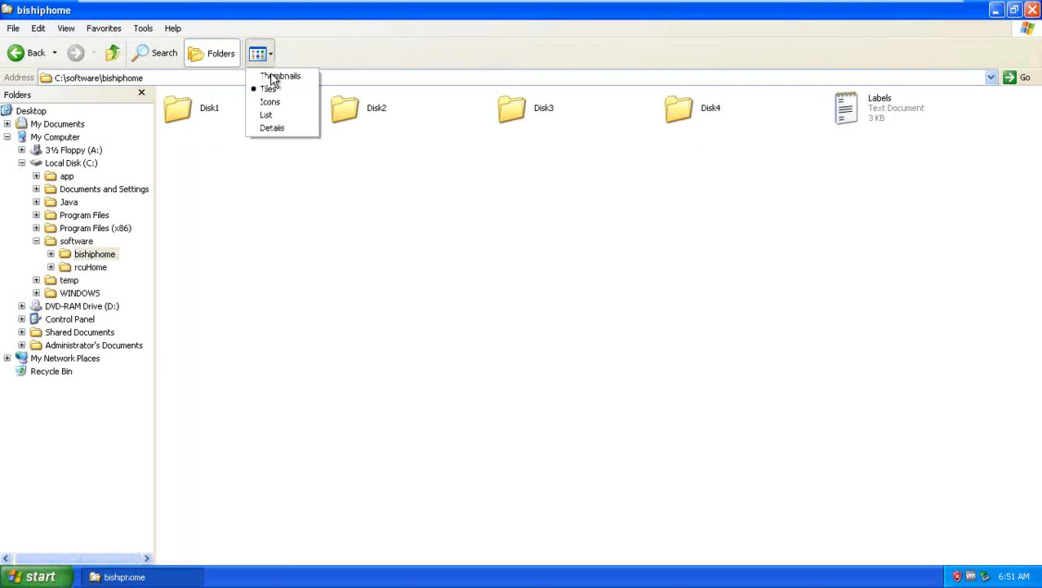
left_click(269, 115)
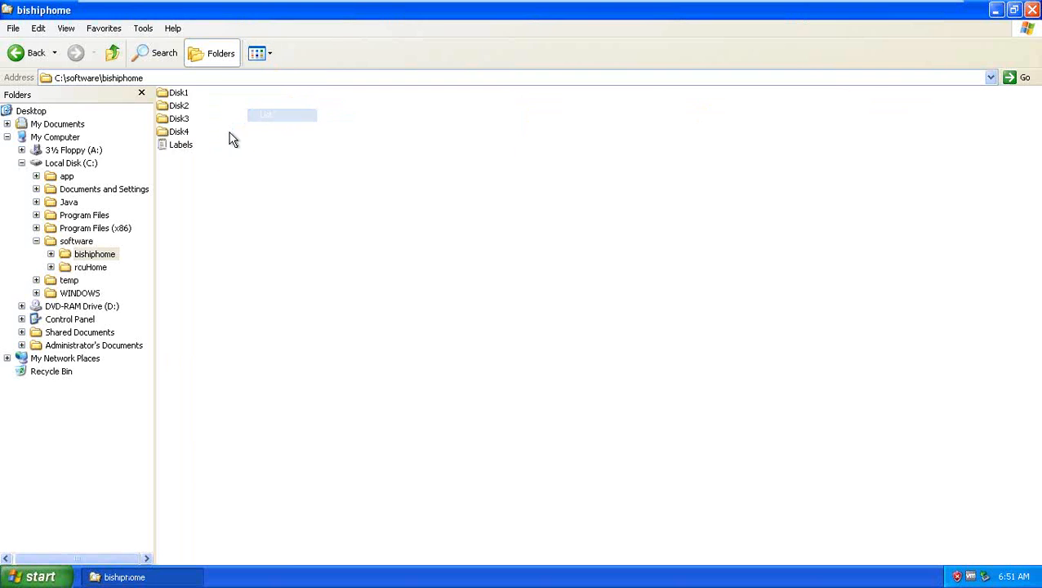
left_click(113, 56)
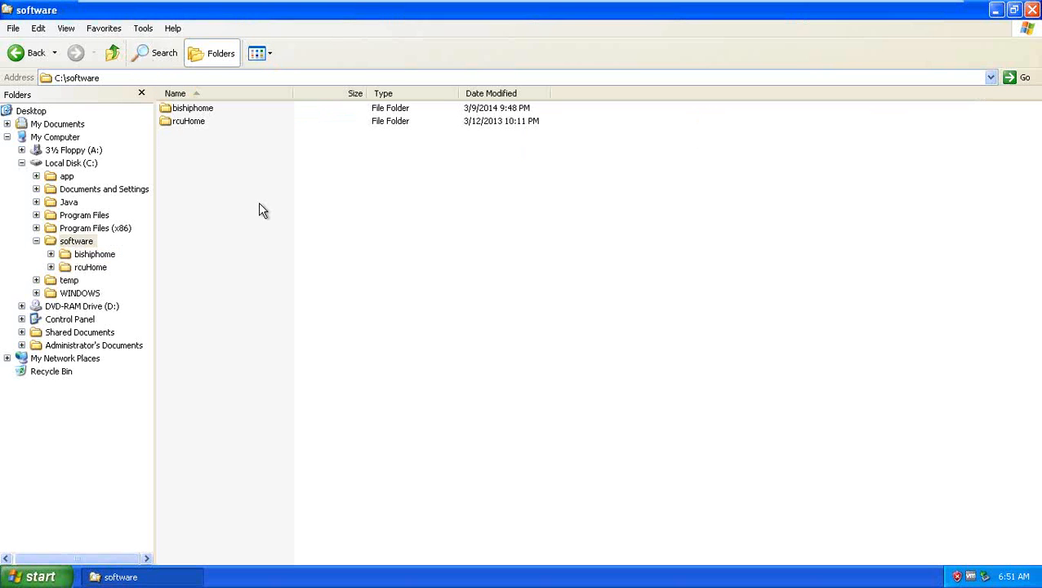
left_click(34, 577)
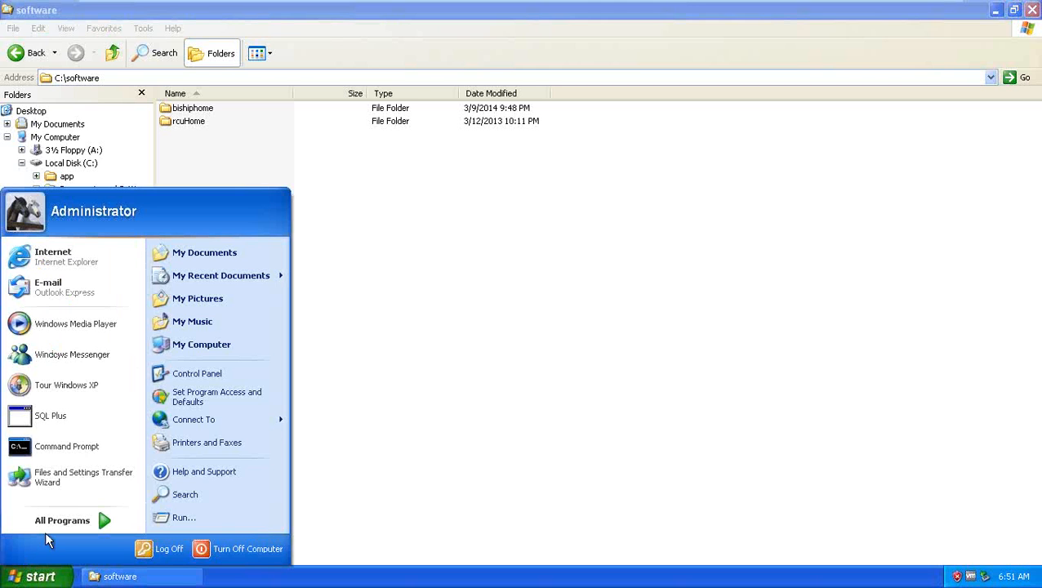
Step: Launch SQL Plus from the Oracle - OraDb11g_home1 Application Development menu
mouse_move(53, 522)
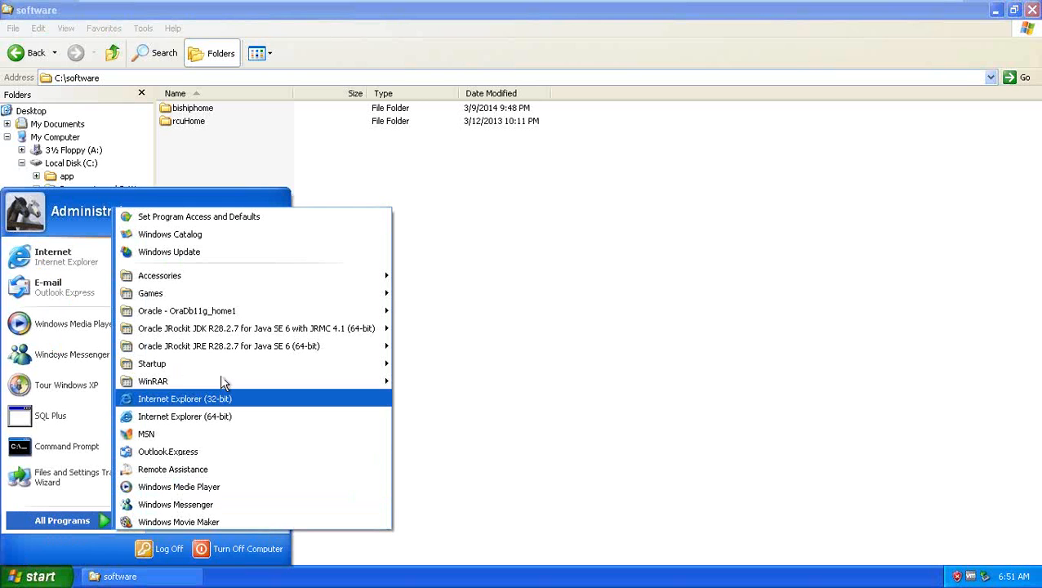
mouse_move(244, 311)
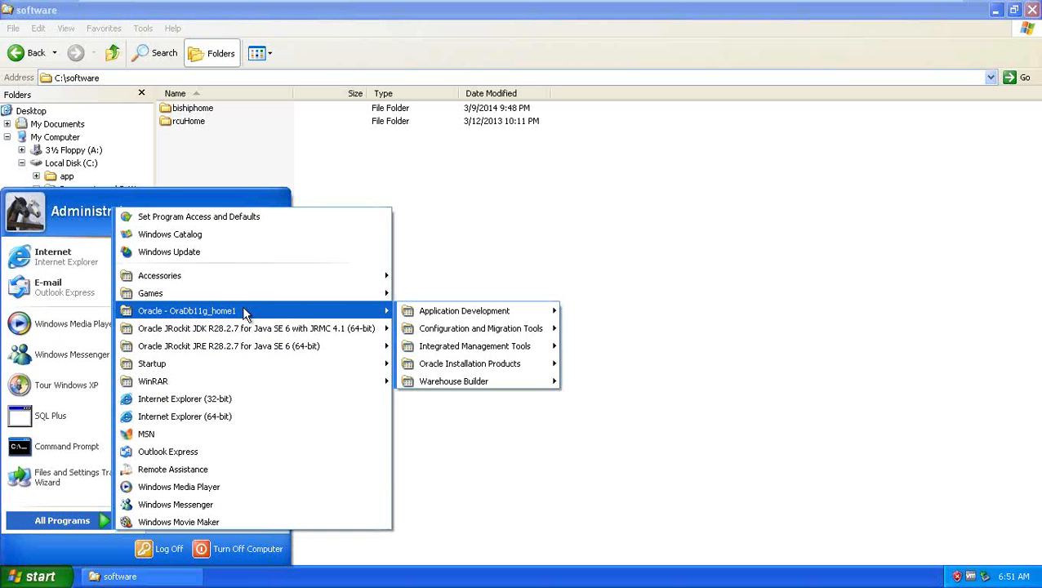
mouse_move(501, 311)
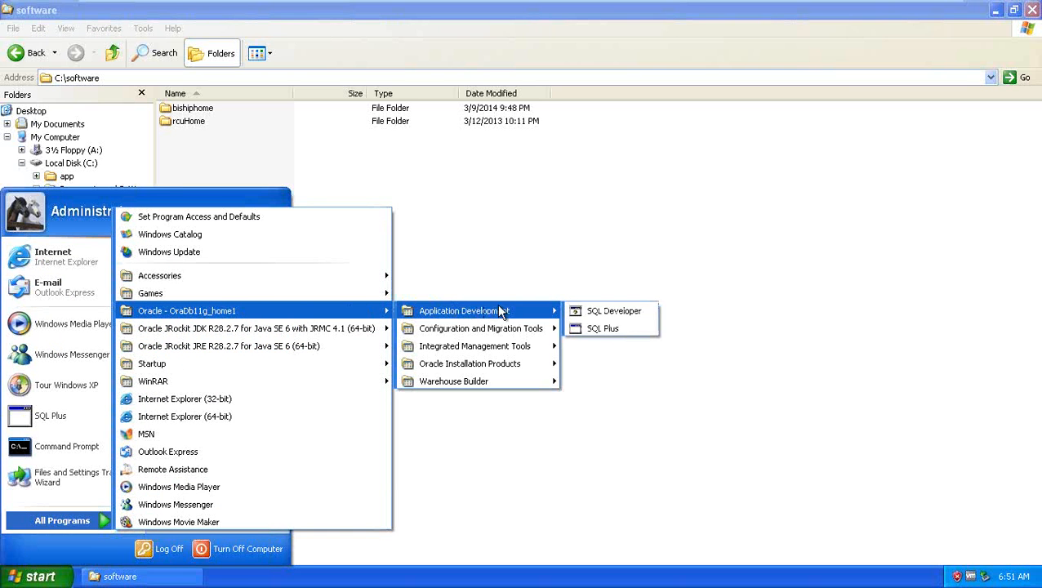
left_click(602, 329)
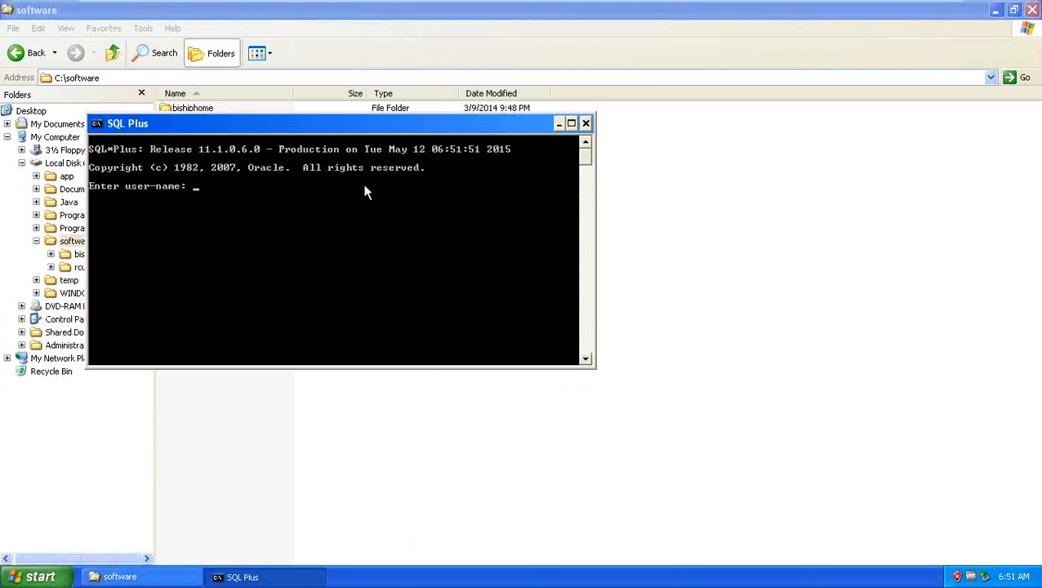
left_click_drag(343, 128, 405, 165)
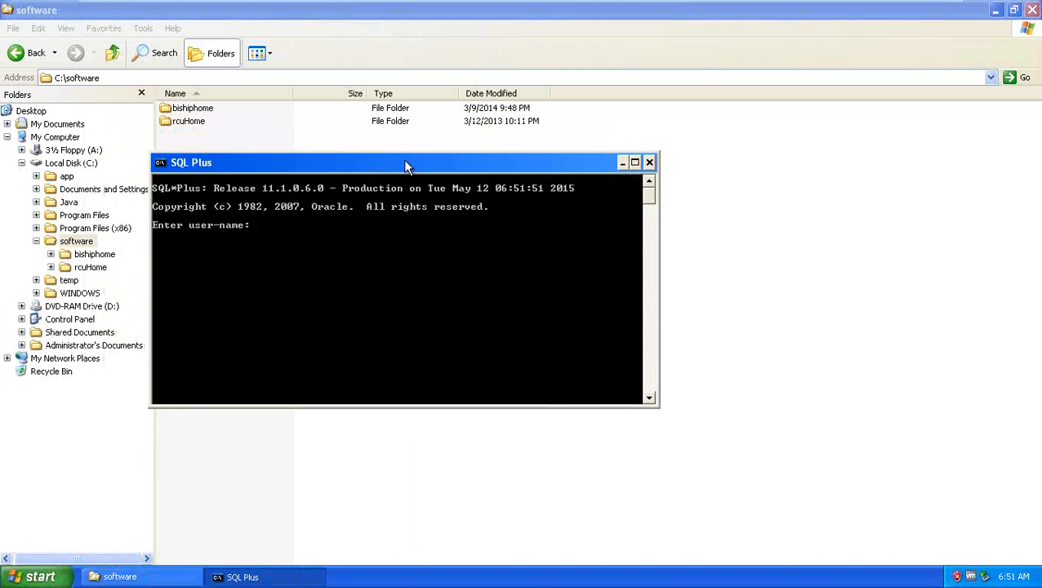
left_click(35, 577)
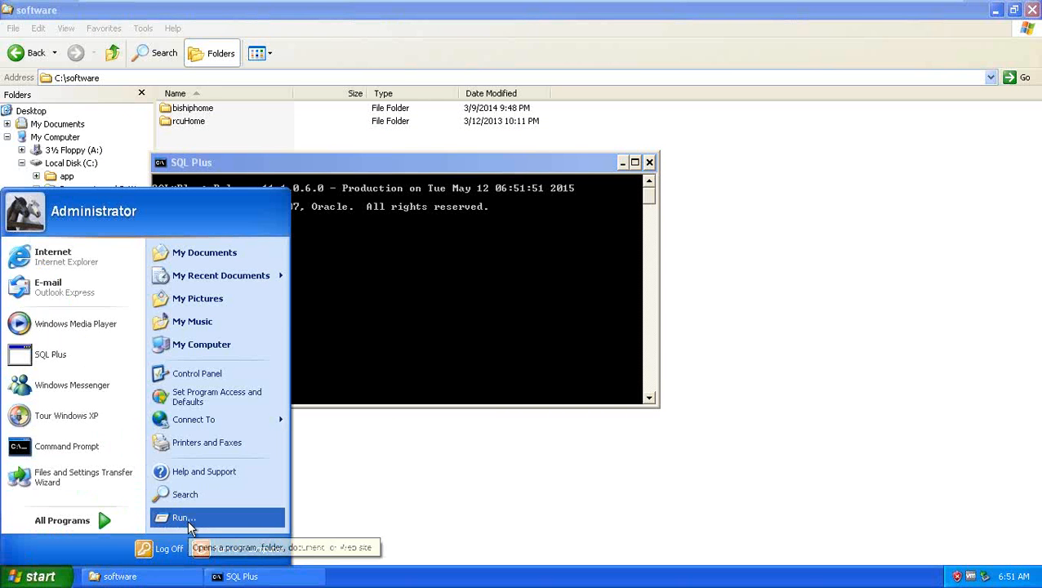
left_click(400, 192)
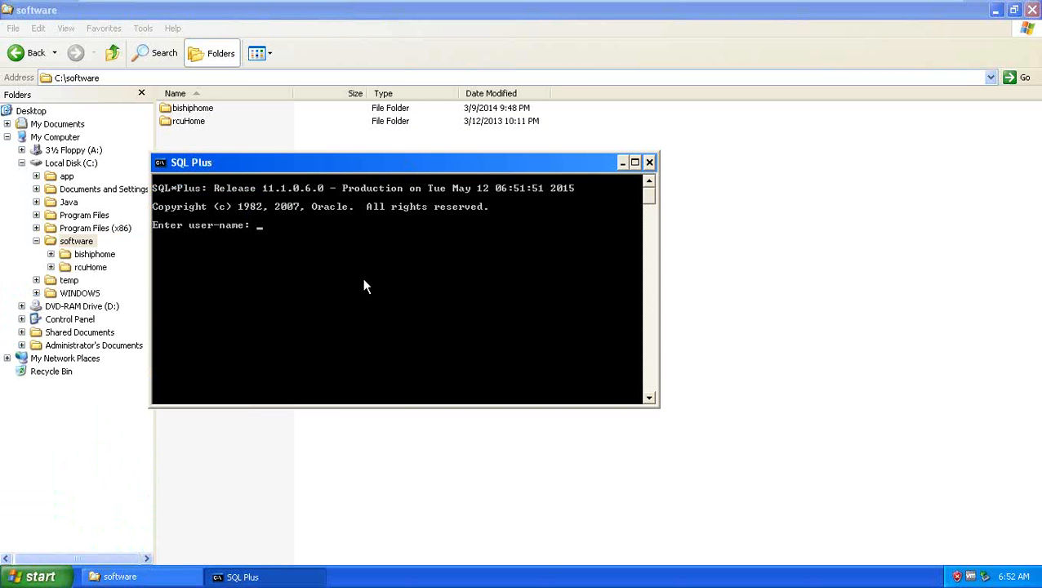
Step: Log in as system with its password to connect to Oracle Database 11g
type("system")
key("Return")
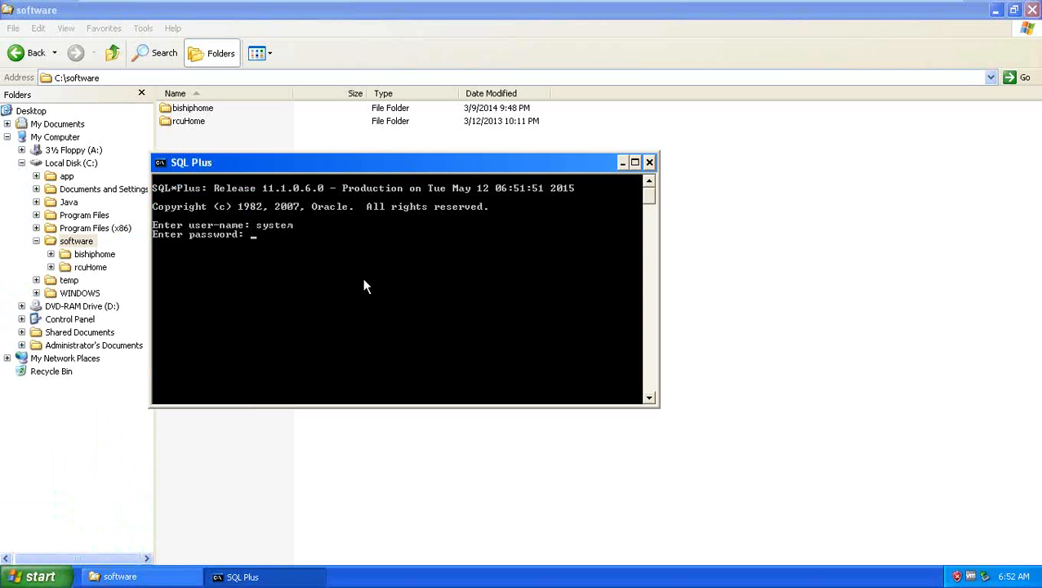
key("Return")
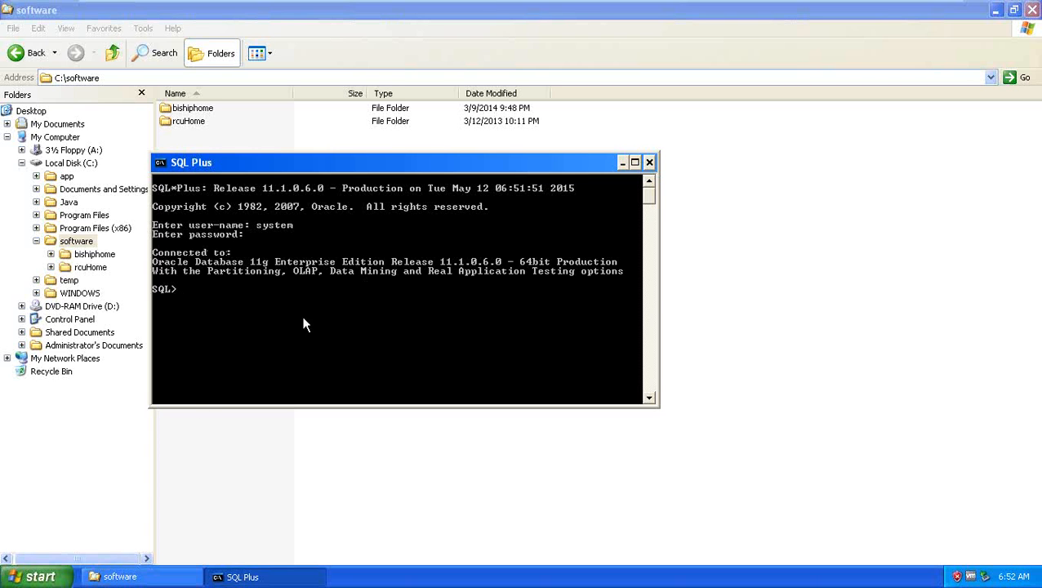
left_click(33, 576)
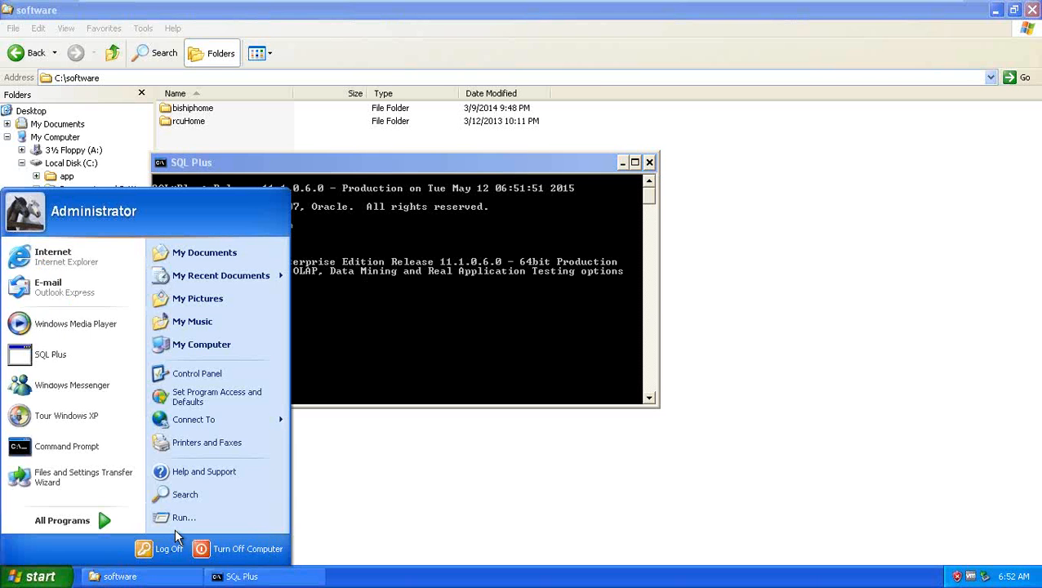
left_click(181, 518)
left_click(115, 539)
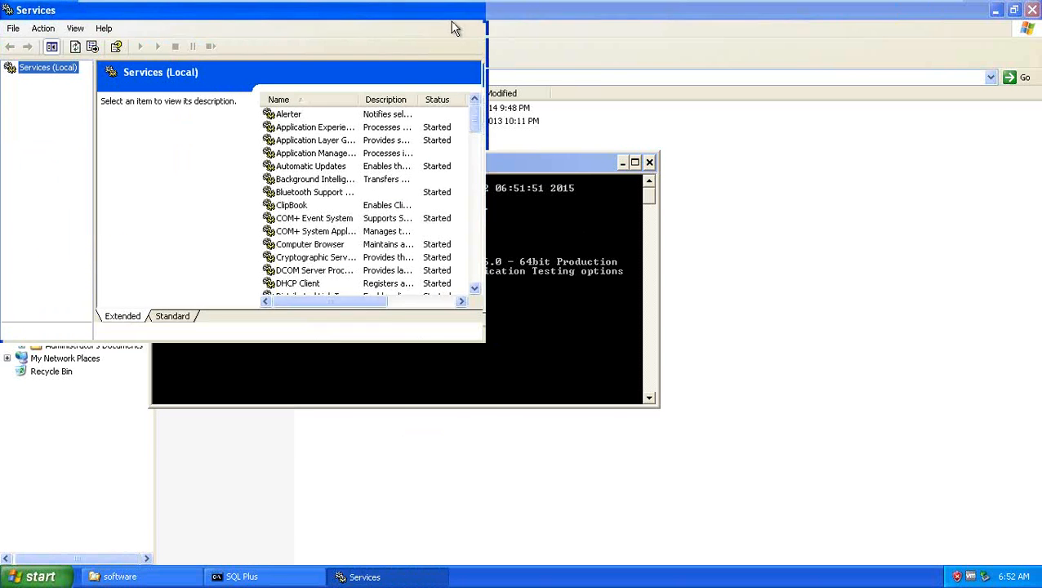
left_click(458, 13)
double_click(358, 99)
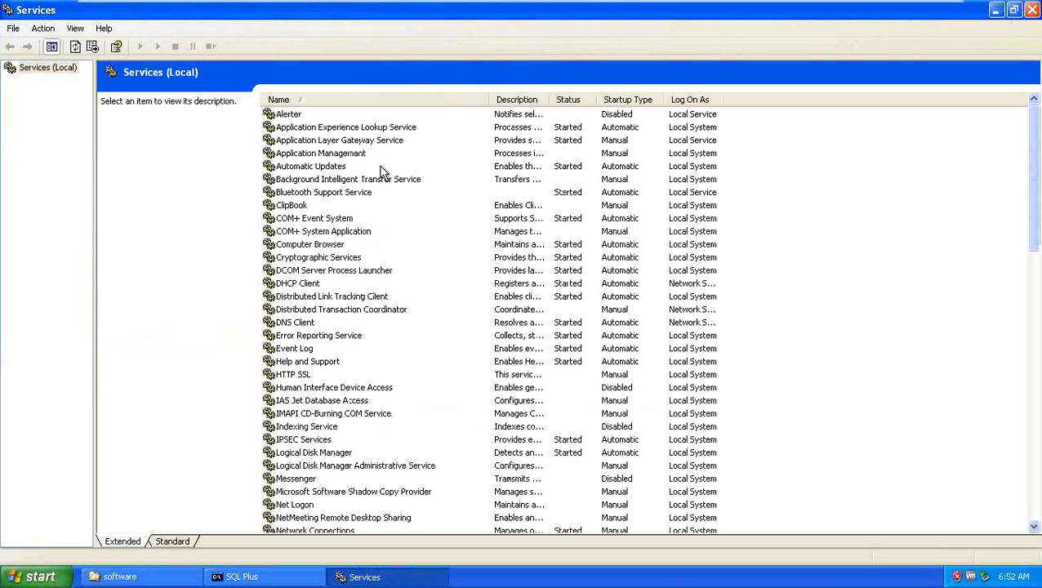
left_click(386, 299)
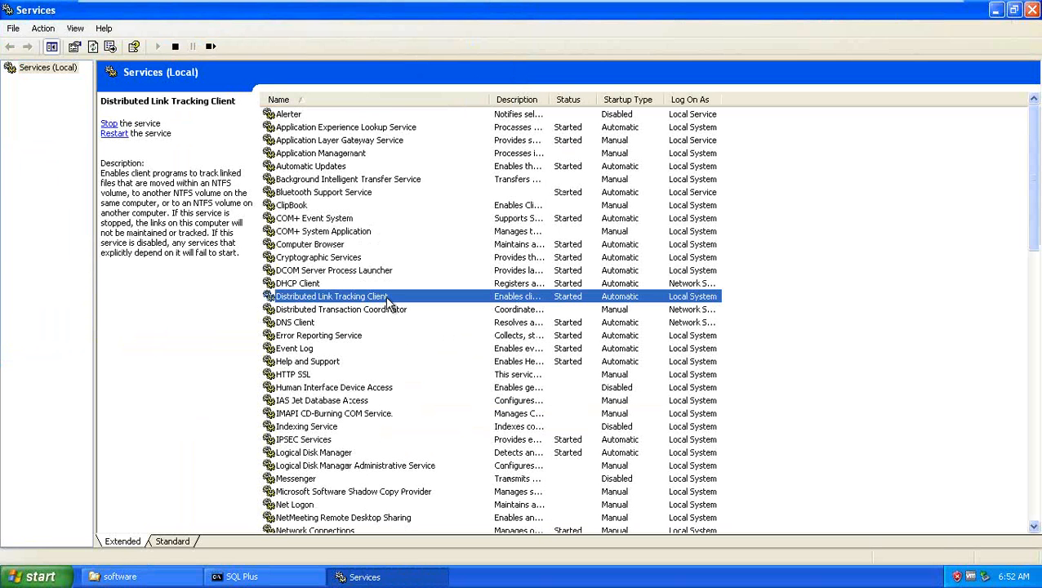
scroll(387, 300, "down", 2)
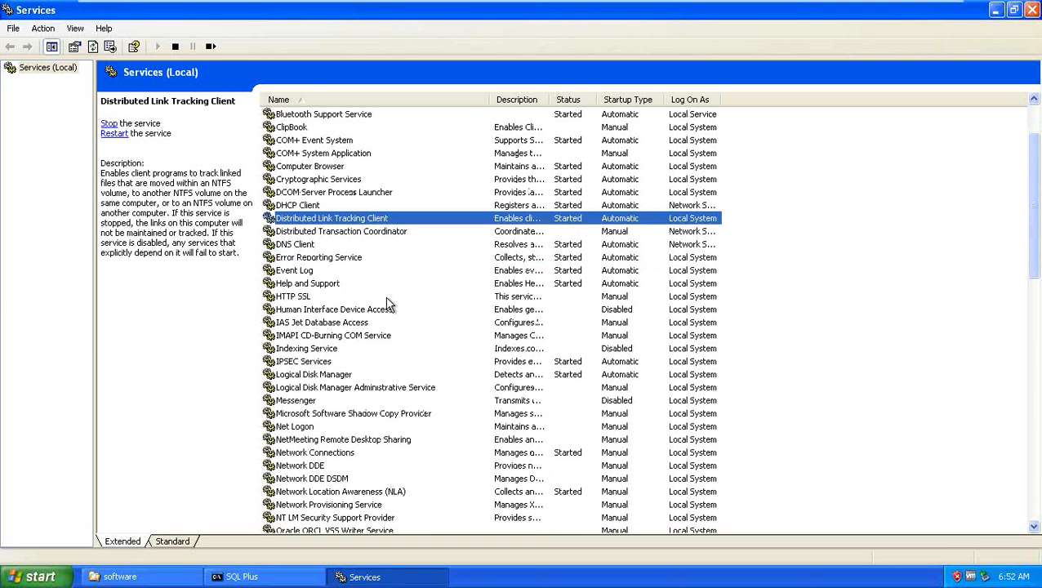
scroll(387, 302, "down", 6)
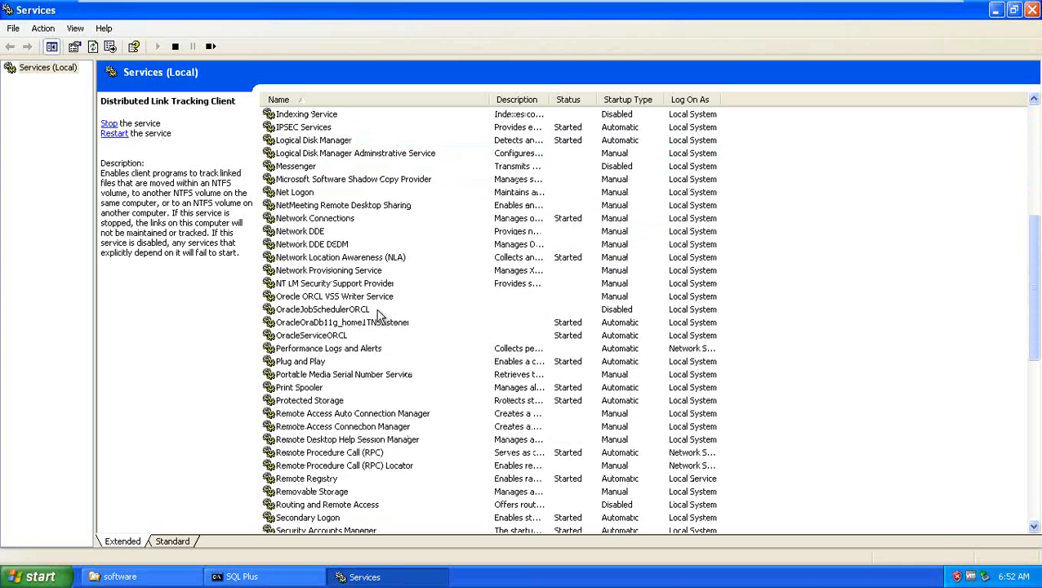
left_click(352, 325)
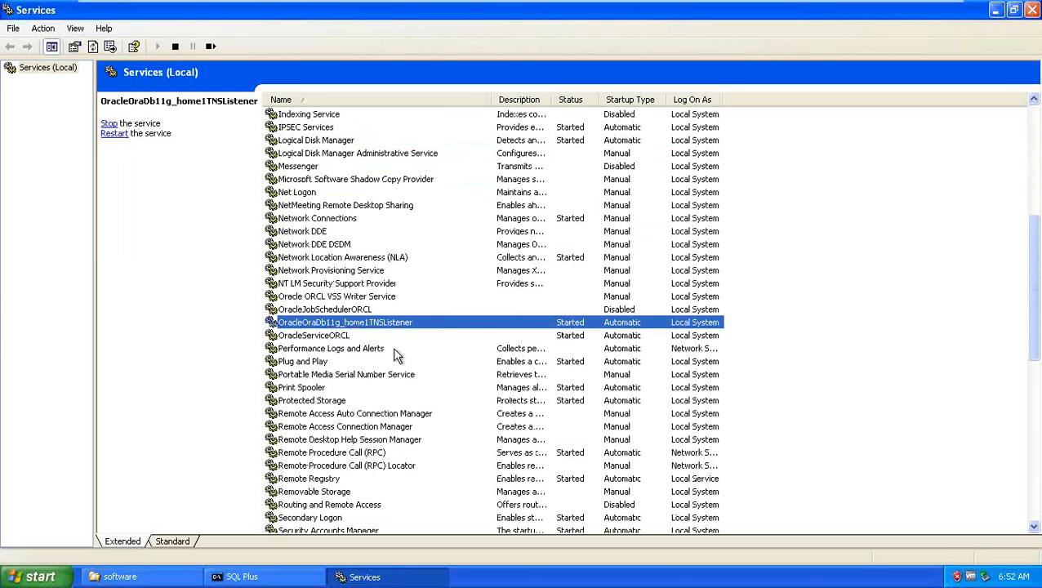
left_click(331, 337)
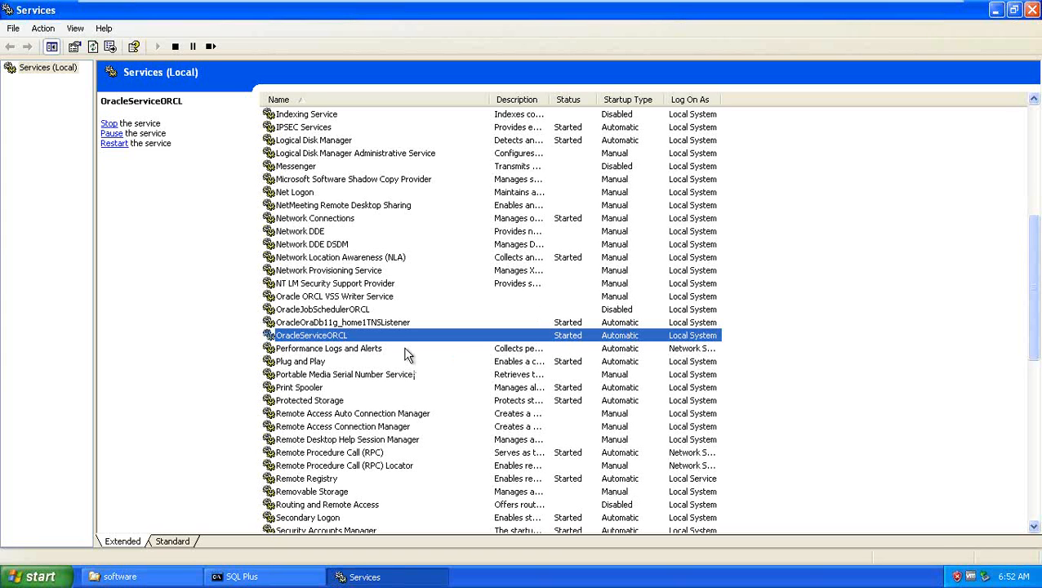
left_click(340, 299)
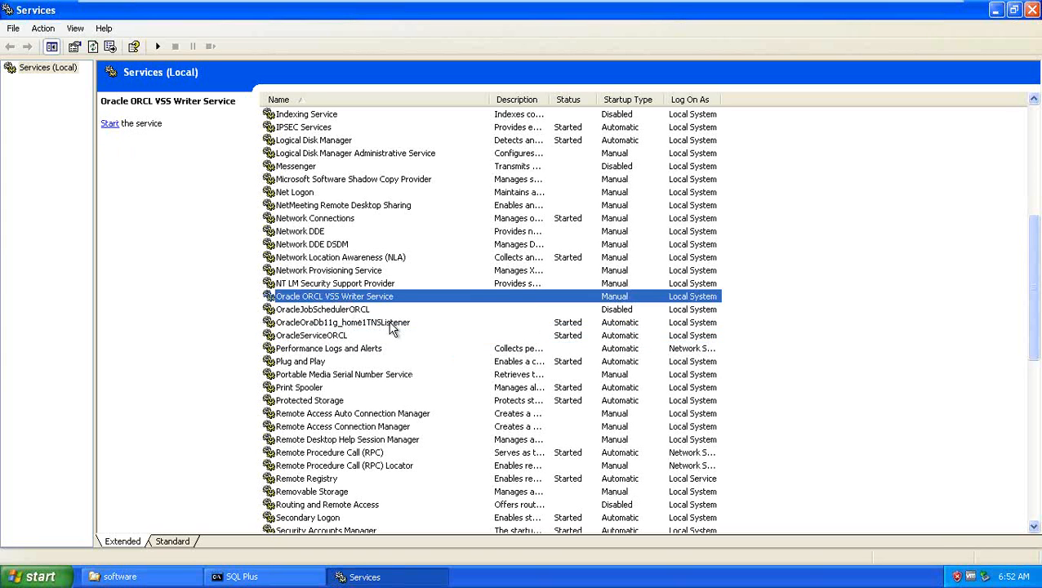
left_click(350, 310)
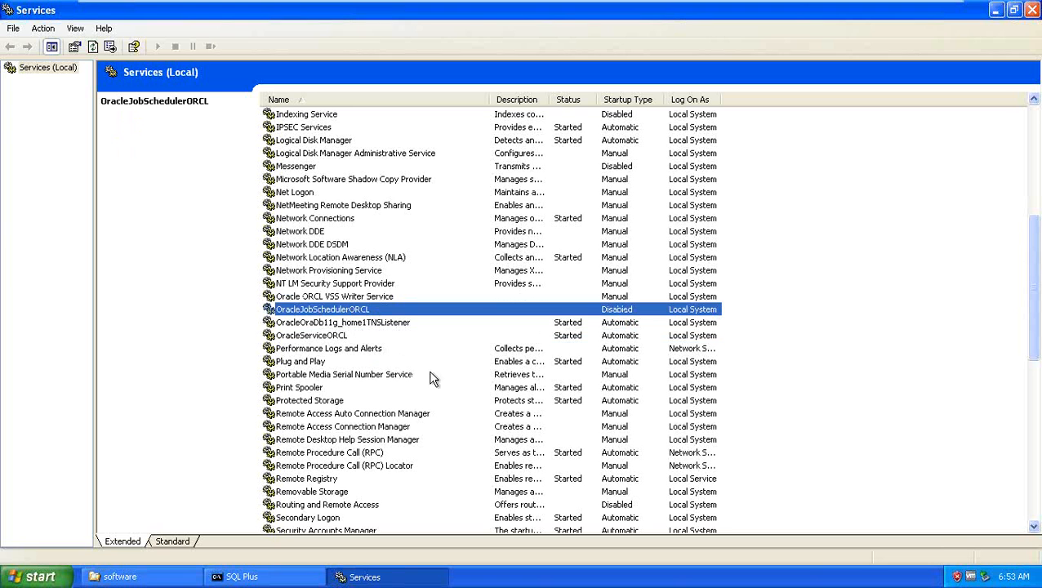
scroll(433, 400, "up", 3)
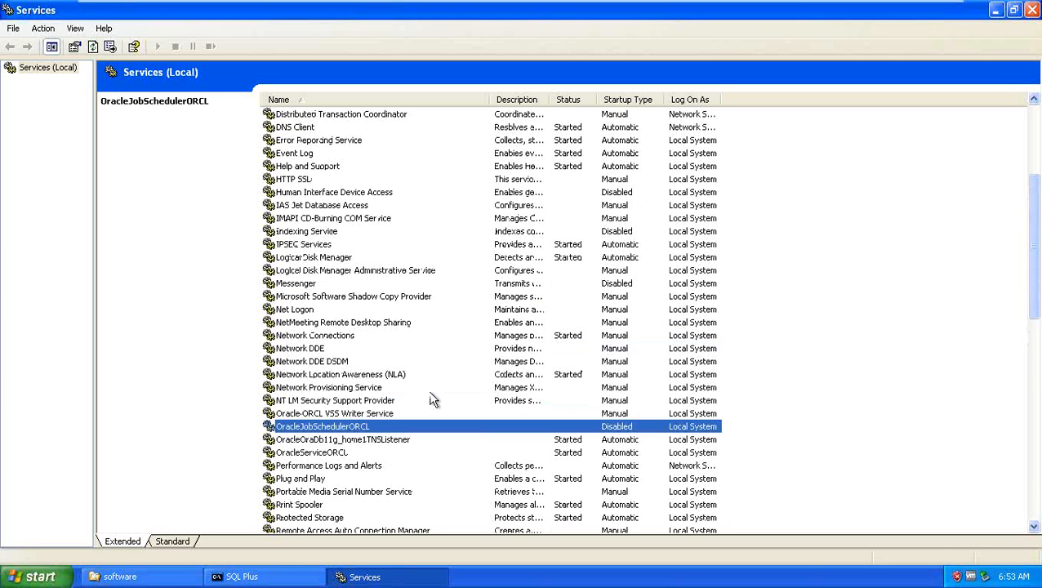
scroll(433, 400, "down", 3)
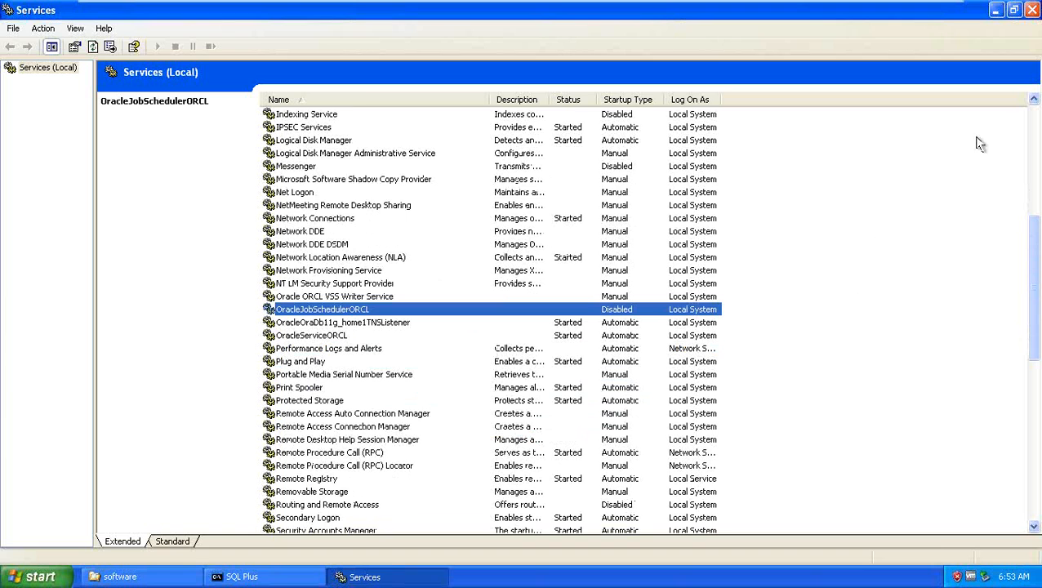
Step: Close the Services window, leaving the connected SQL*Plus session in front
left_click(1032, 10)
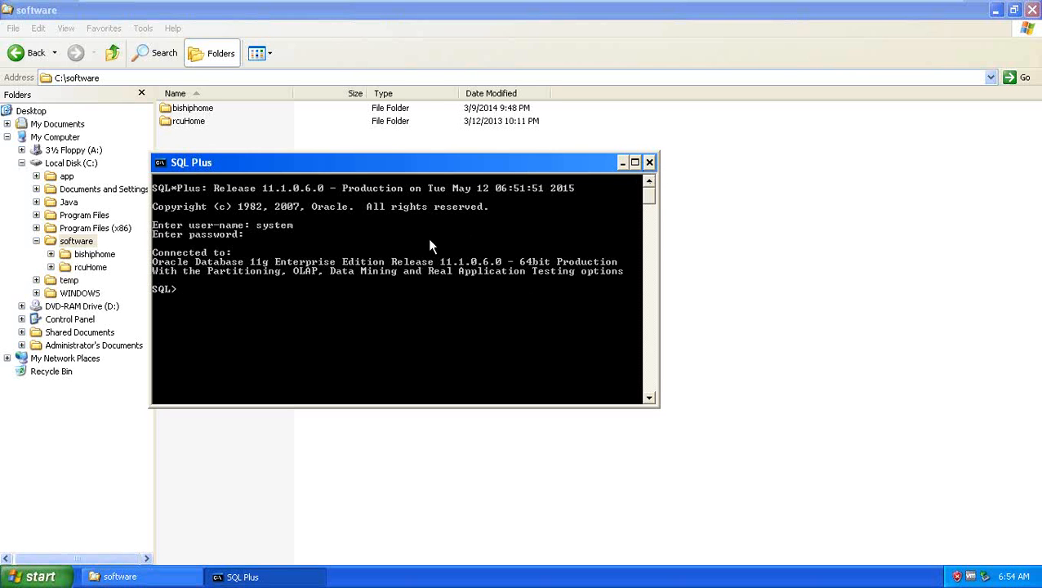
Step: Close SQL Plus, look inside rcuHome\BIN, then go back up to C:\software
left_click(650, 162)
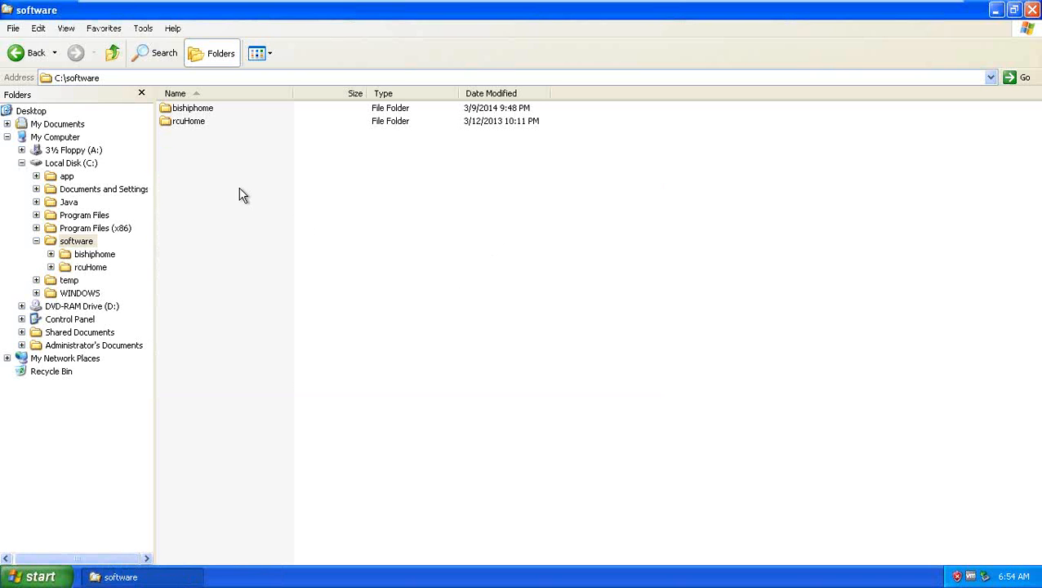
double_click(187, 121)
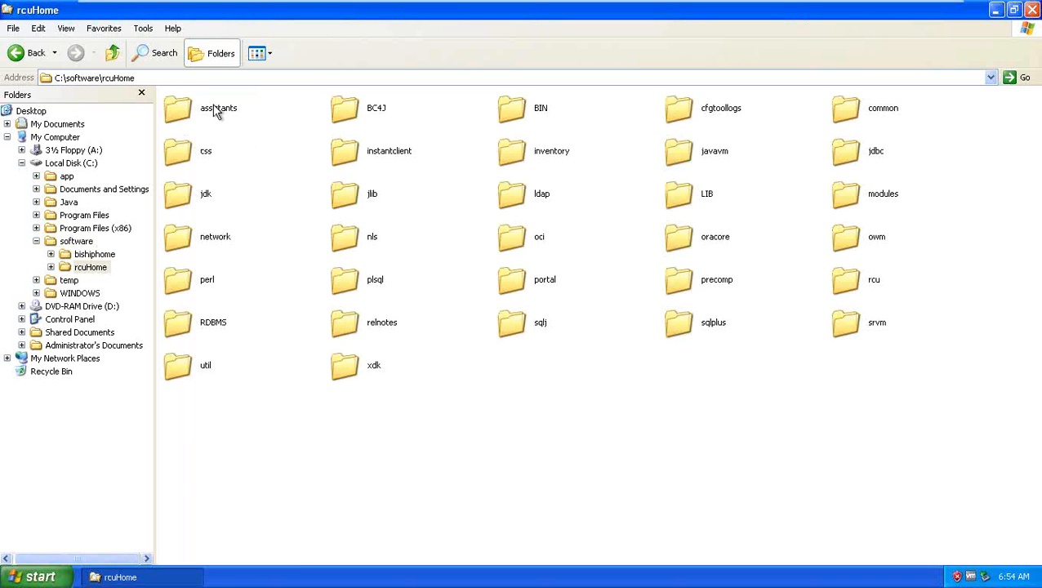
double_click(517, 109)
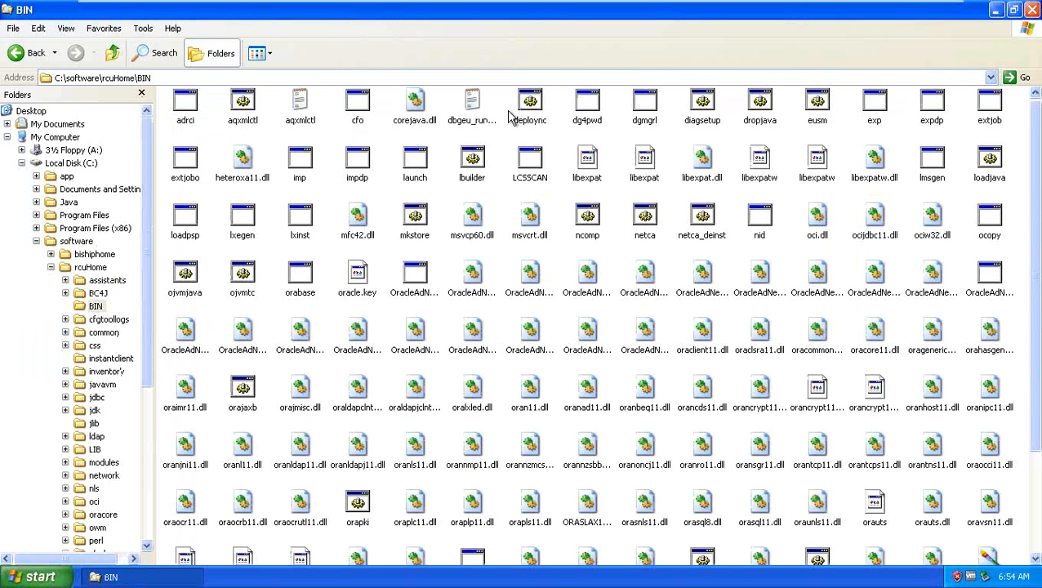
left_click(113, 53)
left_click(114, 52)
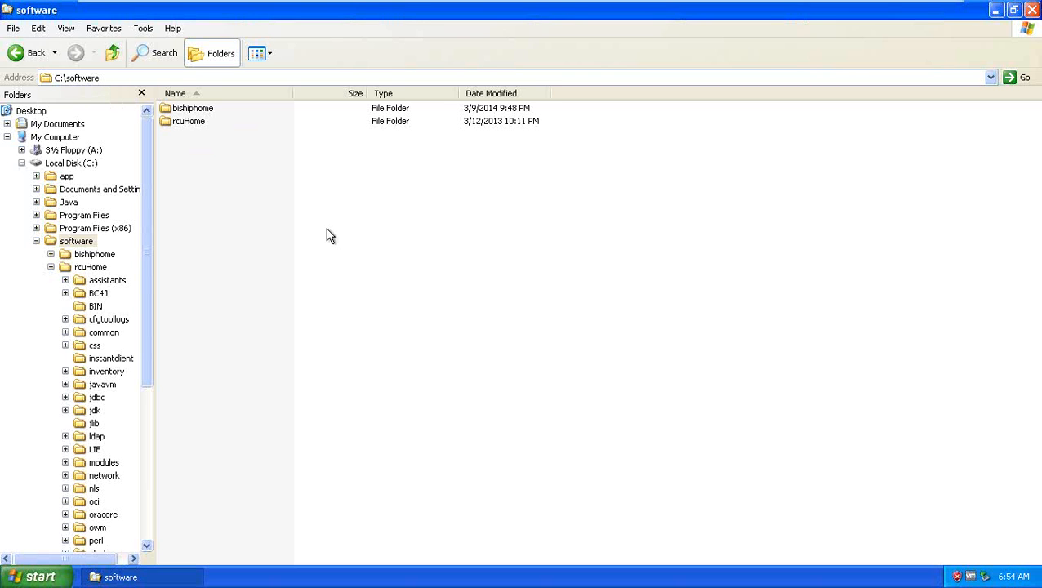
left_click(106, 78)
left_click(104, 78)
Step: Run the rcu batch file from C:\software\rcuHome\BIN using its right-click Open
double_click(190, 122)
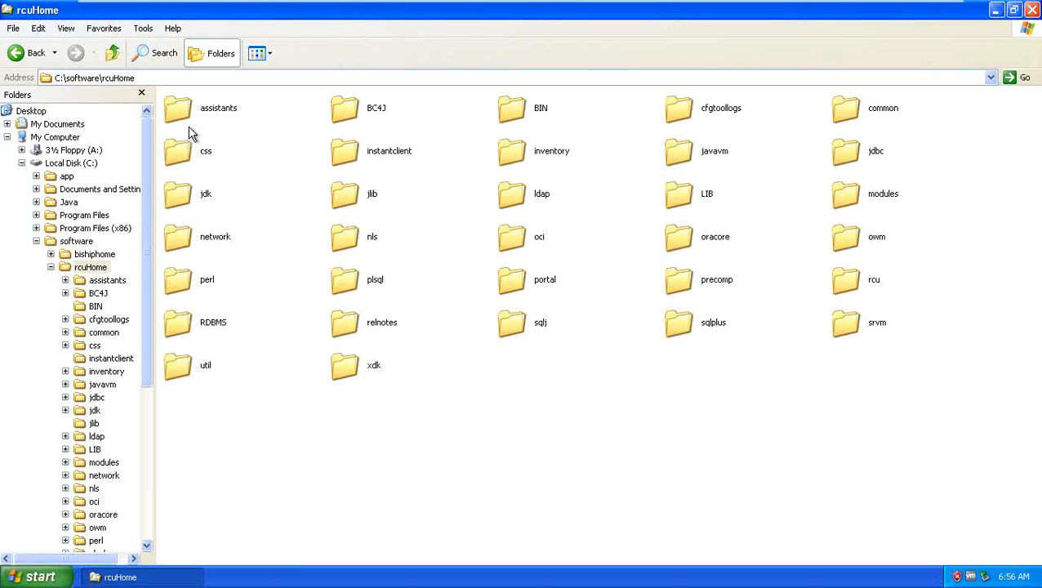
double_click(535, 114)
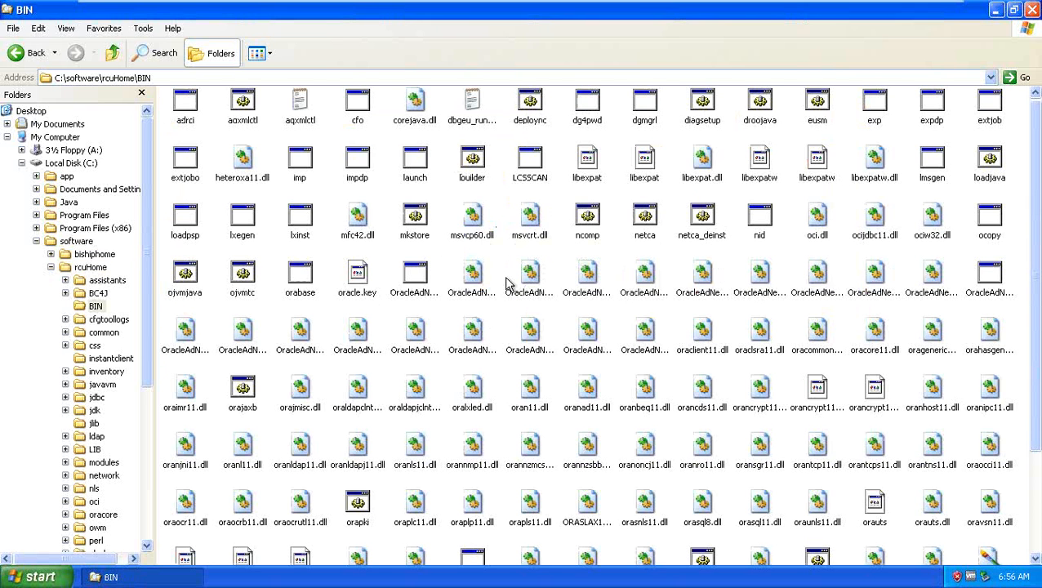
scroll(508, 278, "down", 3)
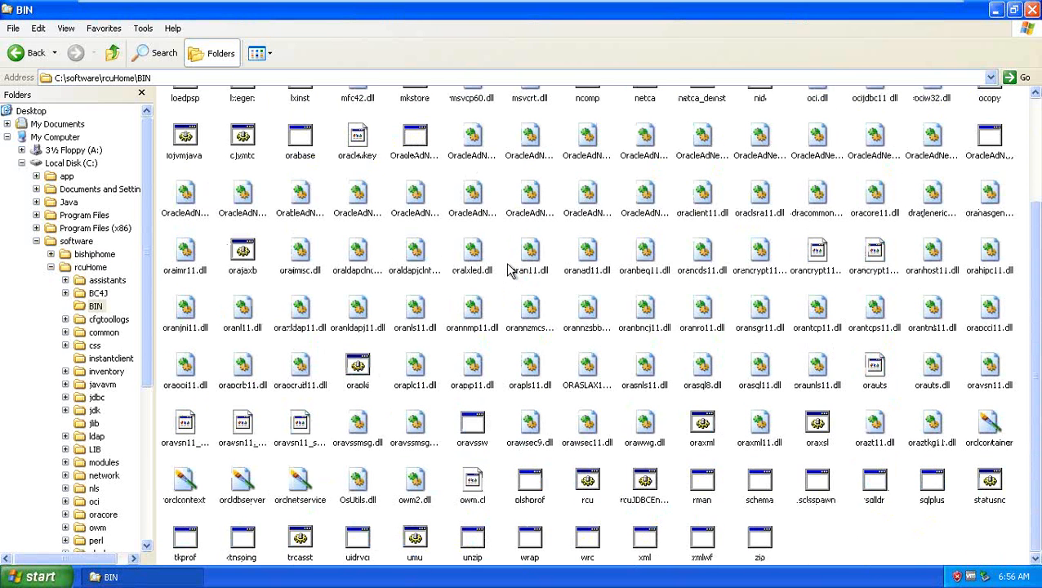
left_click(589, 484)
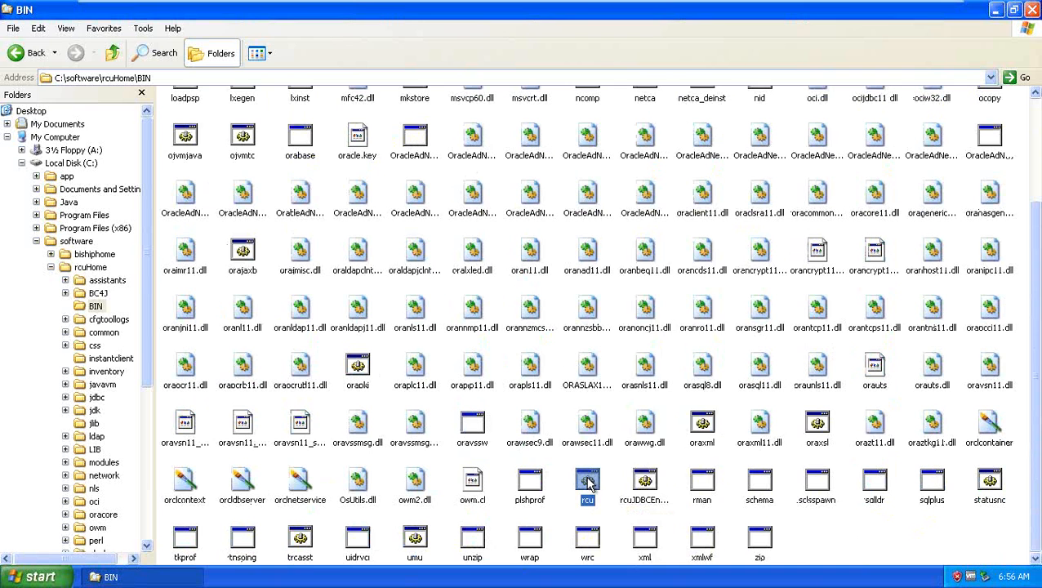
right_click(590, 484)
left_click(610, 274)
Step: Switch the BIN folder view to List
left_click(258, 53)
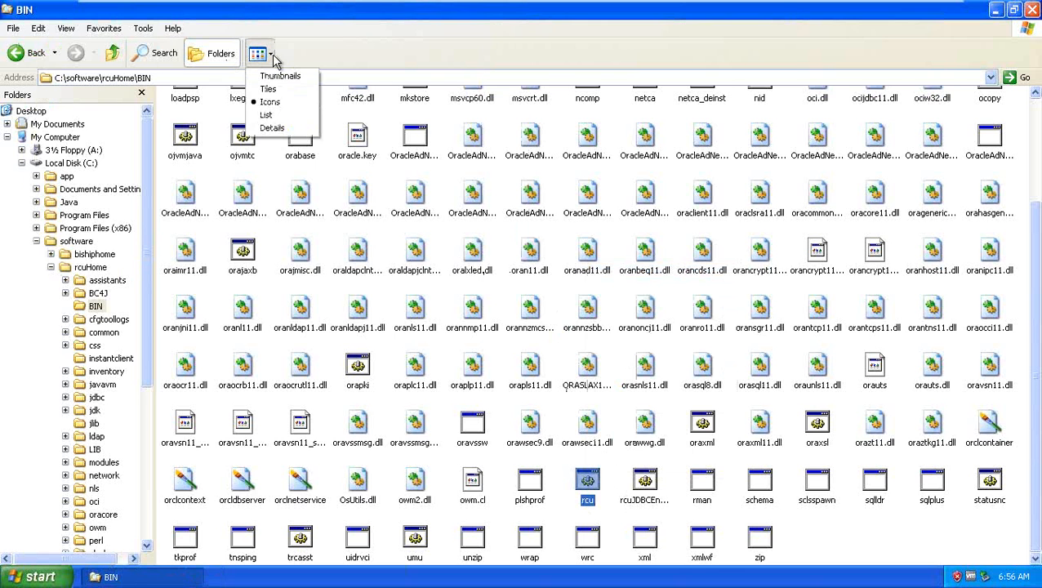
left_click(278, 116)
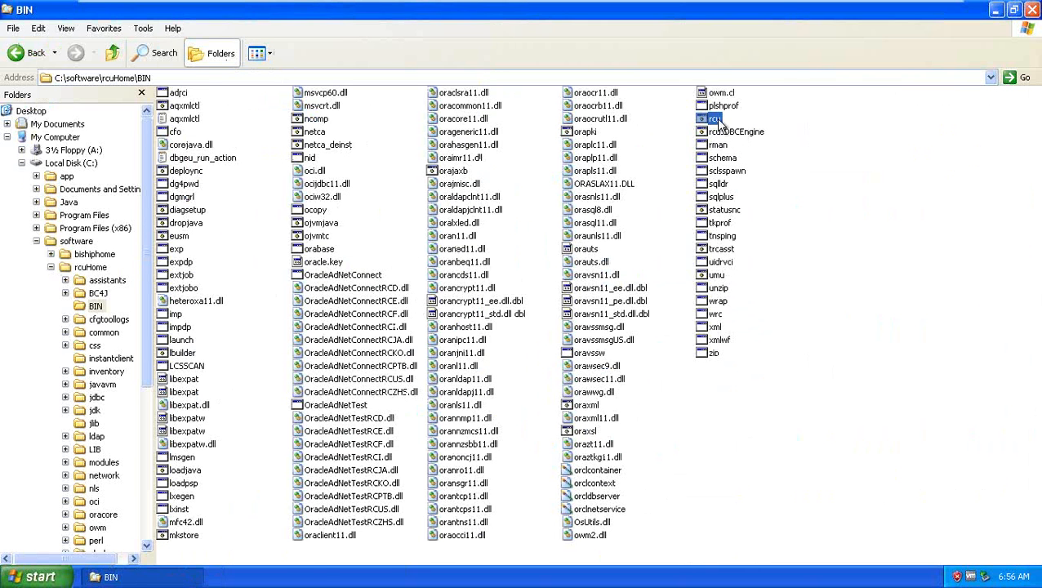
left_click(792, 123)
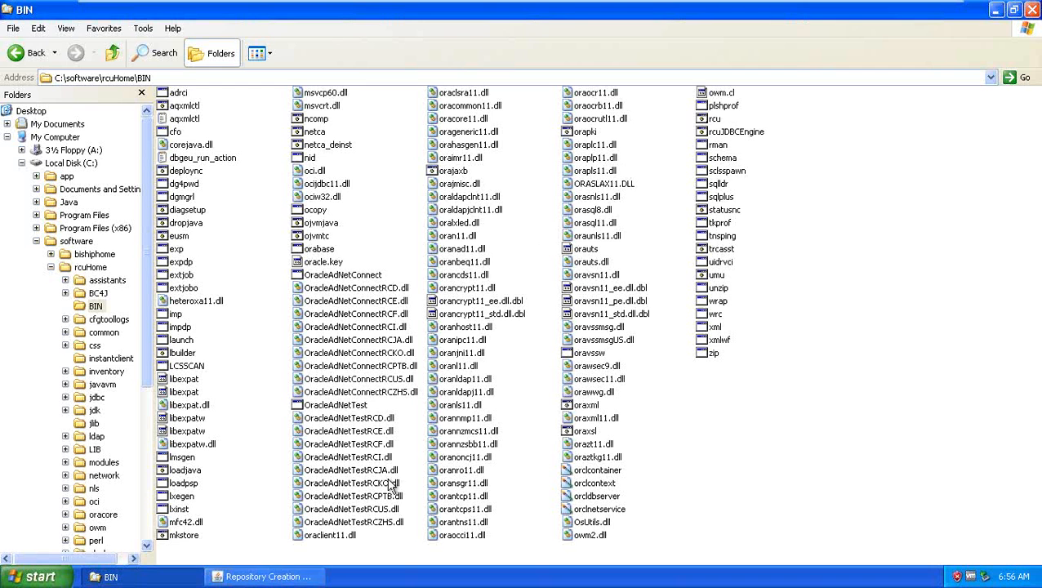
Step: In the RCU window, tick Skip this Page Next Time and go to Create Repository
left_click(292, 578)
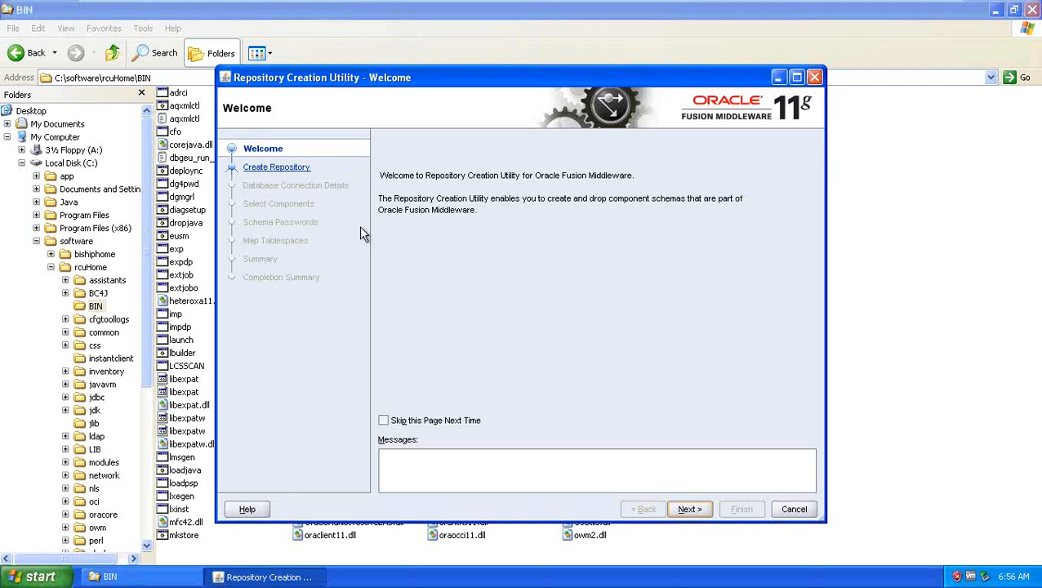
left_click(383, 419)
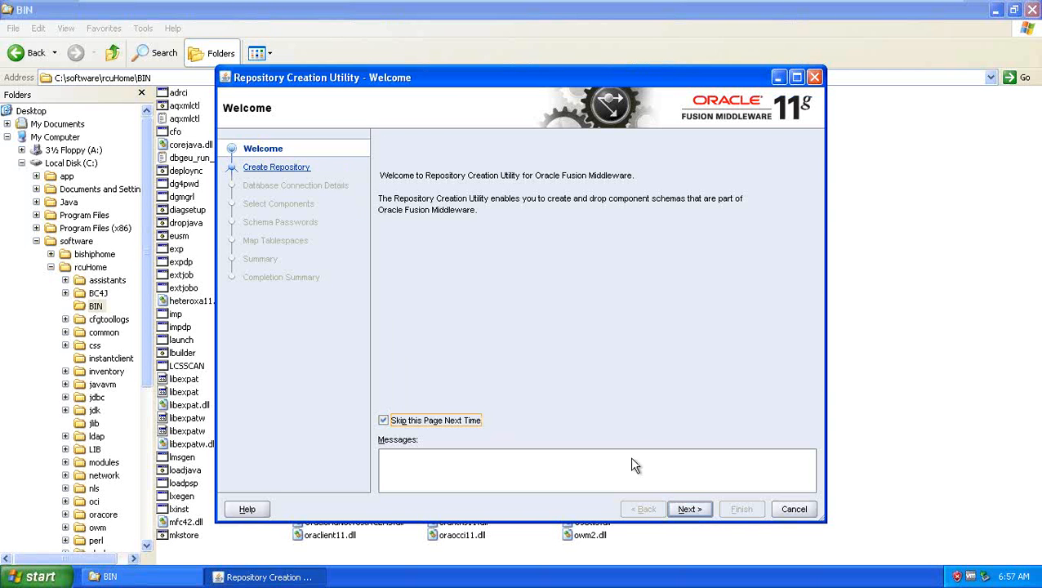
left_click(694, 509)
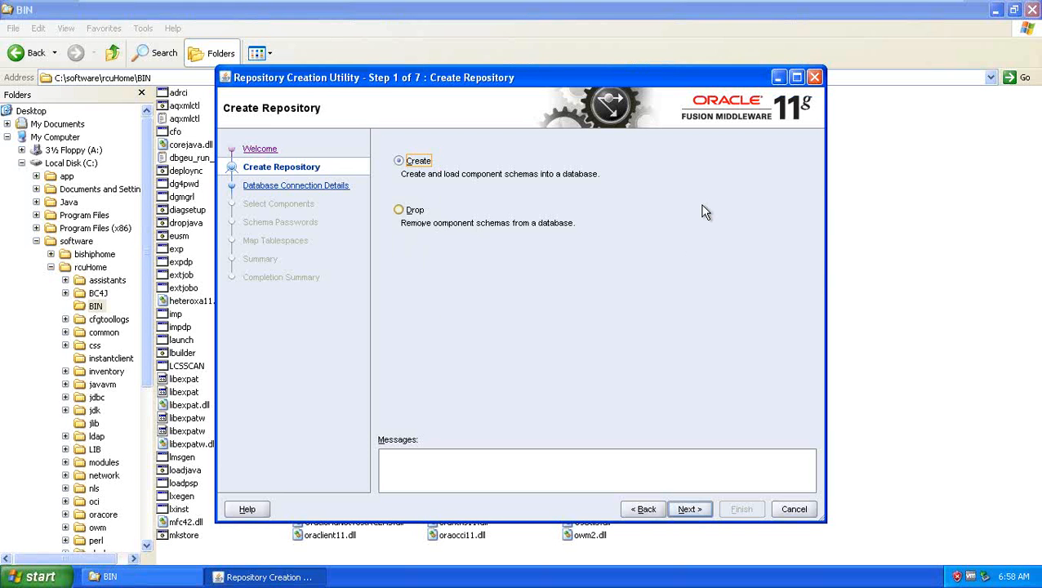
Step: Keep the Create operation selected instead of Drop and continue to Database Connection Details
key("Down")
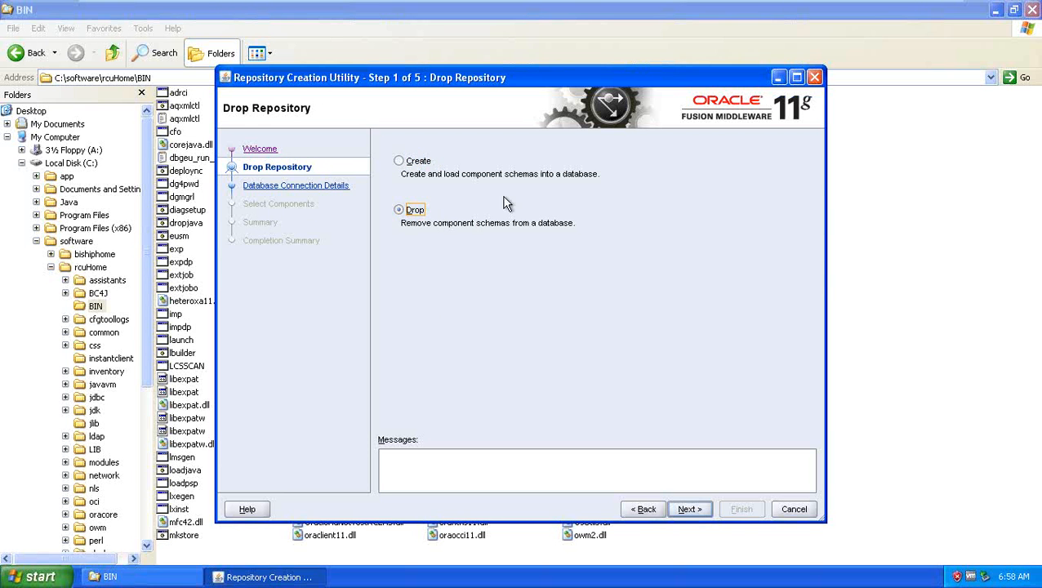
left_click(407, 164)
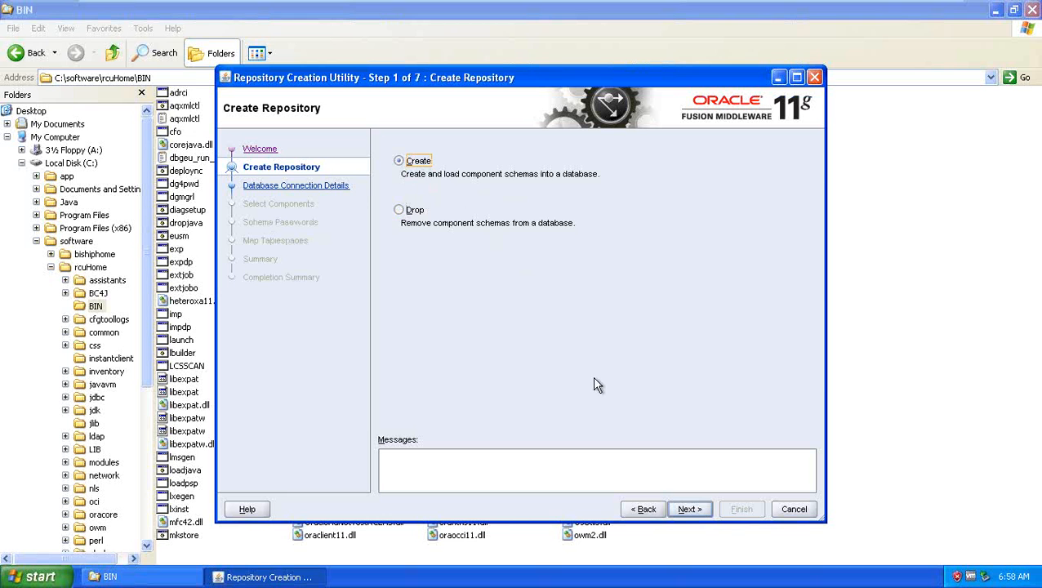
left_click(690, 509)
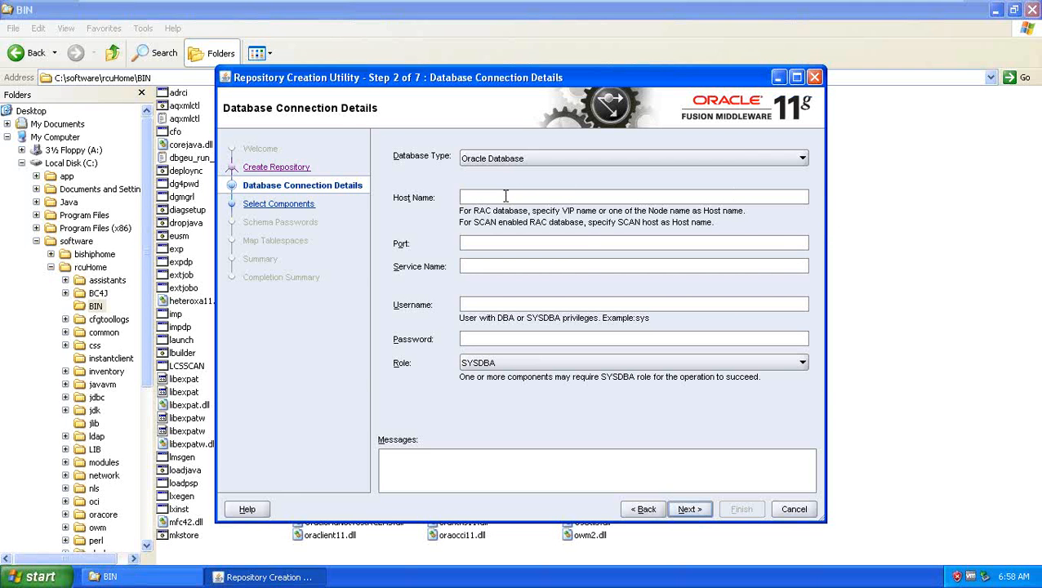
Step: Enter localhost as the database Host Name
type("localhost")
Step: Check the full computer name USER-PC on System Properties' Computer Name tab, then cancel
right_click(56, 136)
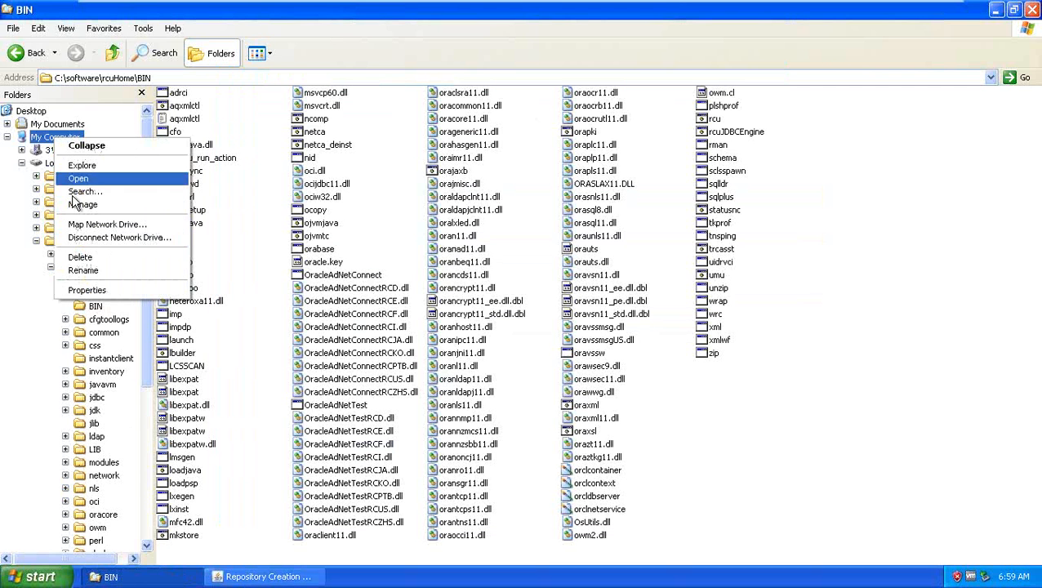
left_click(123, 287)
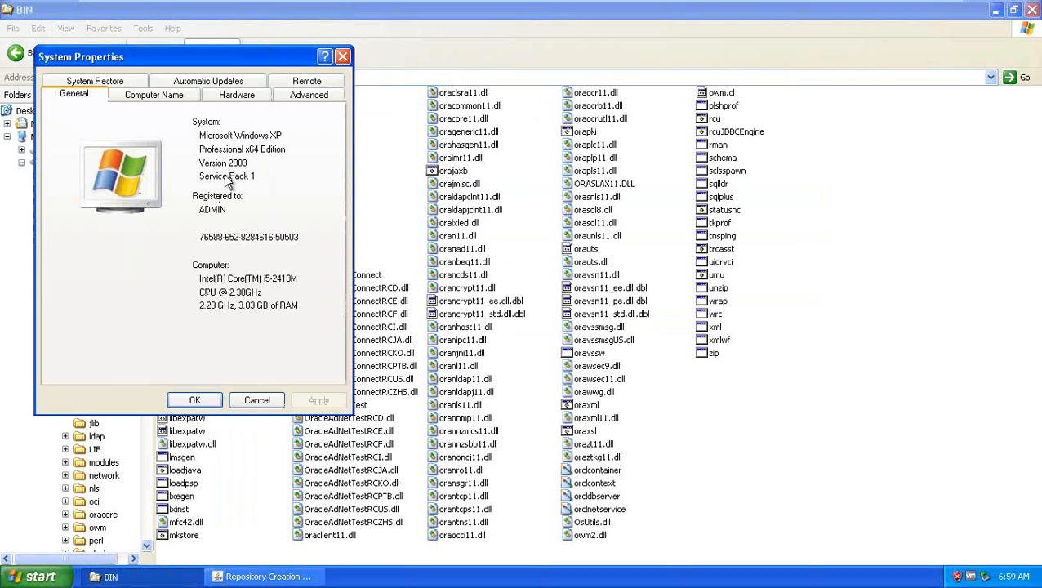
left_click(178, 95)
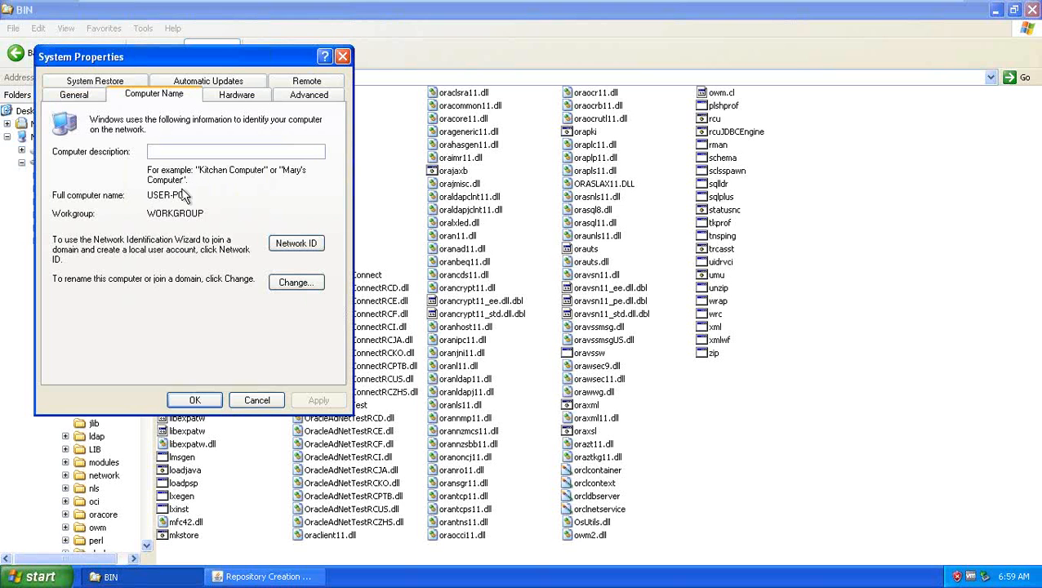
left_click_drag(186, 196, 146, 201)
left_click(258, 400)
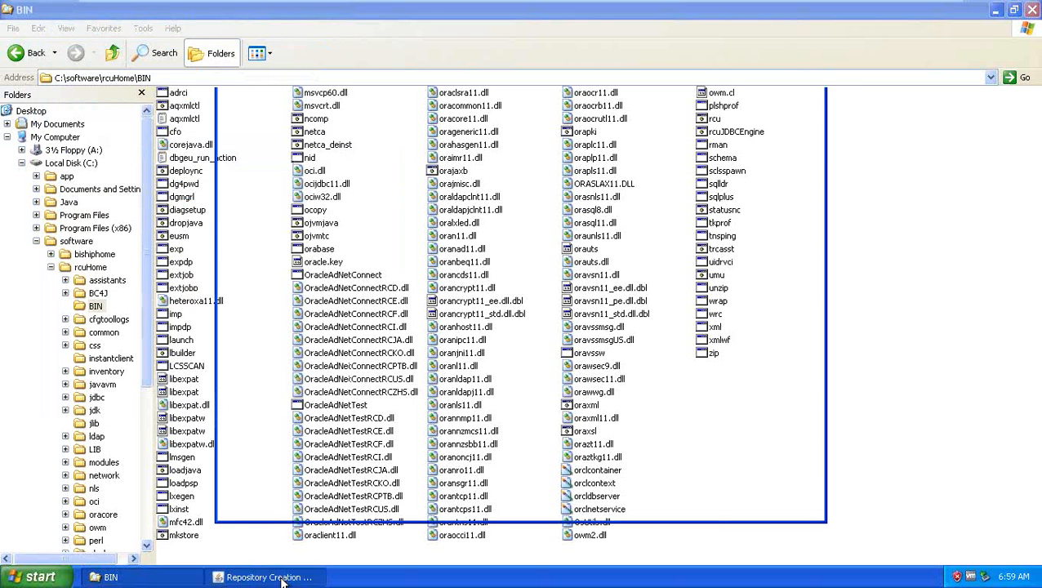
Step: Back in the RCU wizard, enter 1521 as the database Port
left_click(276, 578)
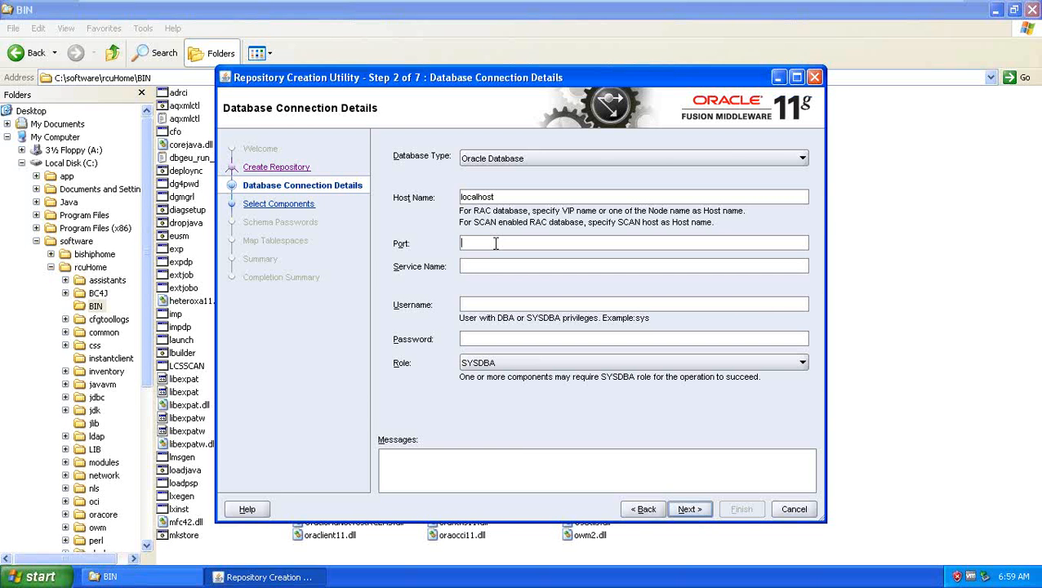
left_click(495, 244)
type("1521")
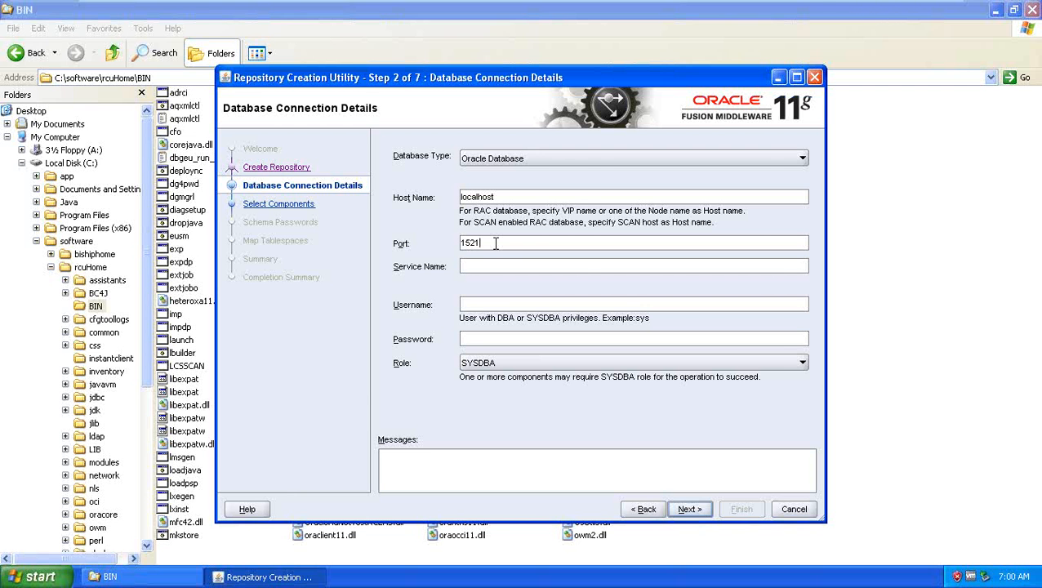
Step: Browse to C:\app\Administrator\product\11.1.0\db_1\NETWORK\ADMIN and select tnsnames.ora
left_click(36, 241)
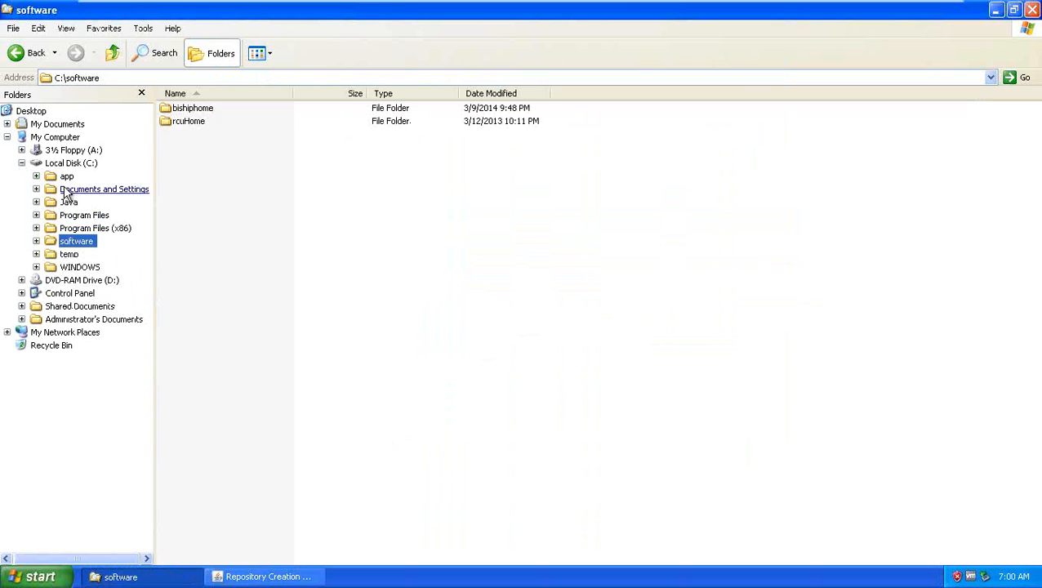
left_click(66, 176)
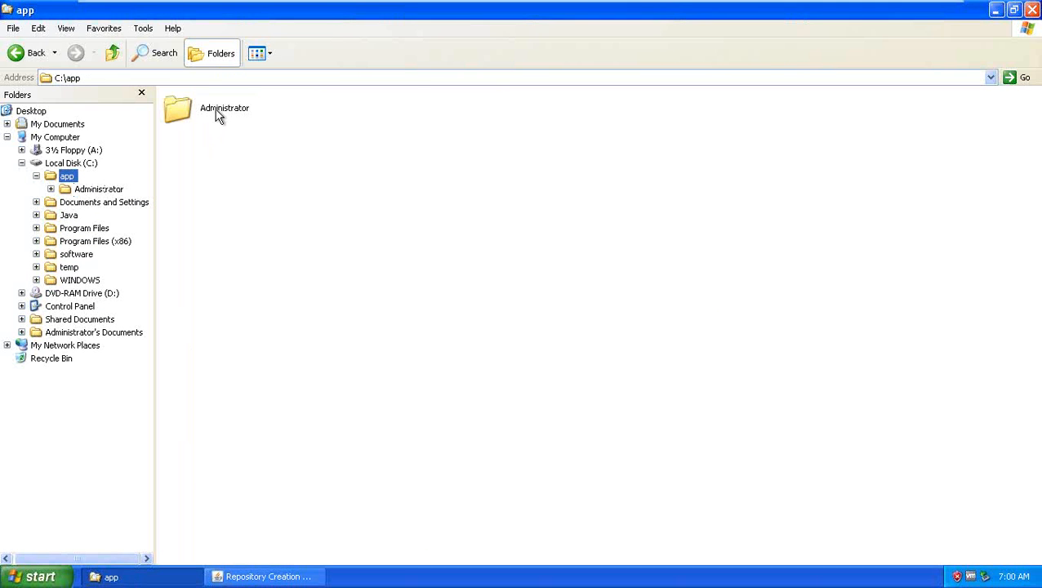
double_click(219, 115)
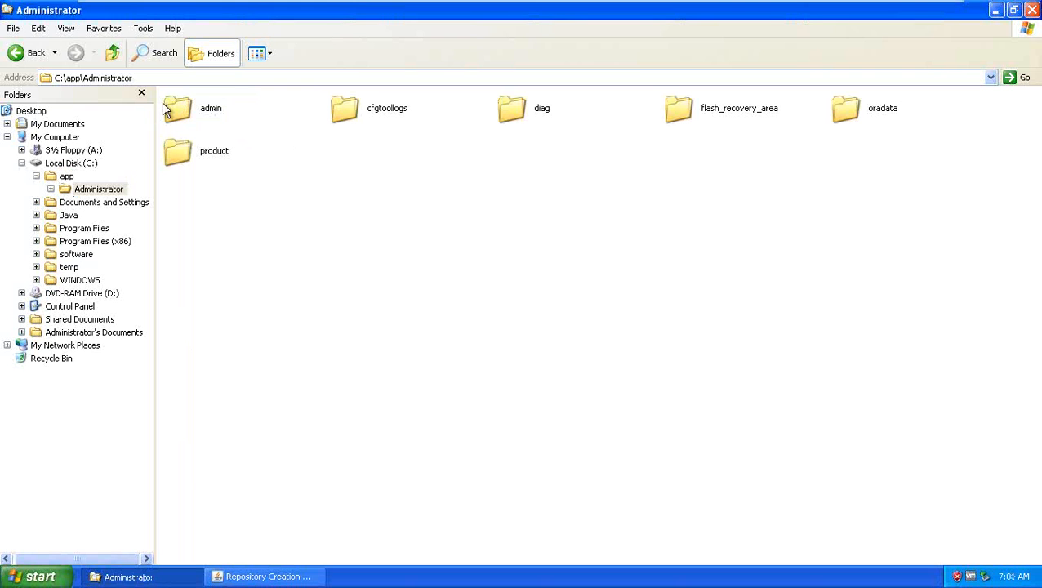
double_click(210, 157)
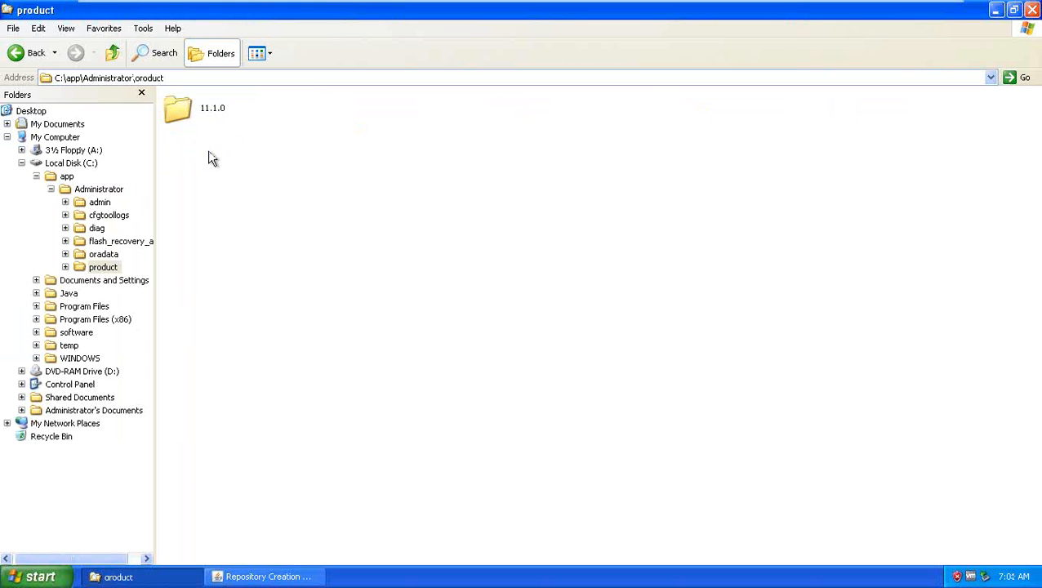
double_click(208, 111)
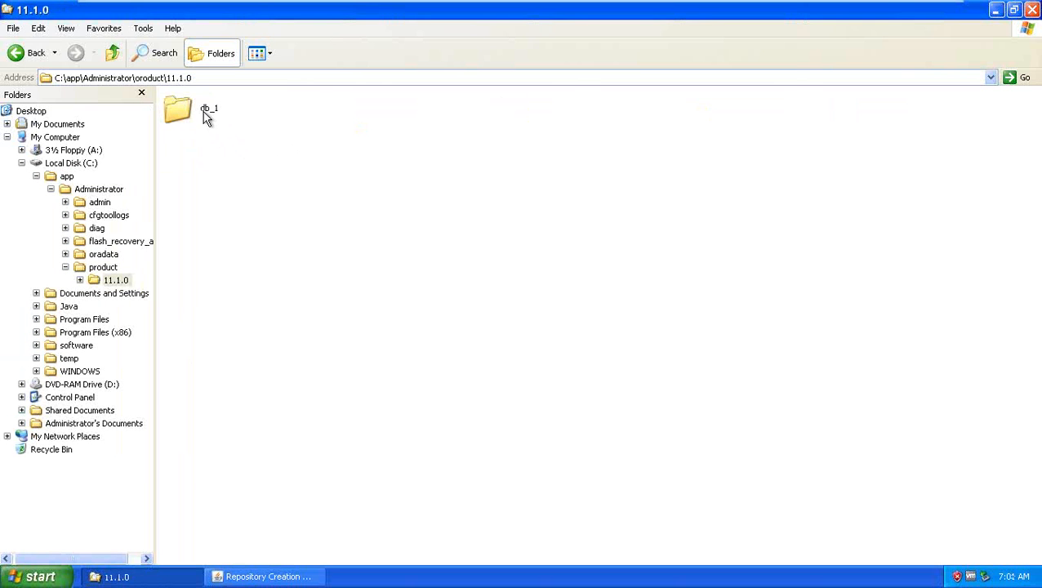
double_click(206, 114)
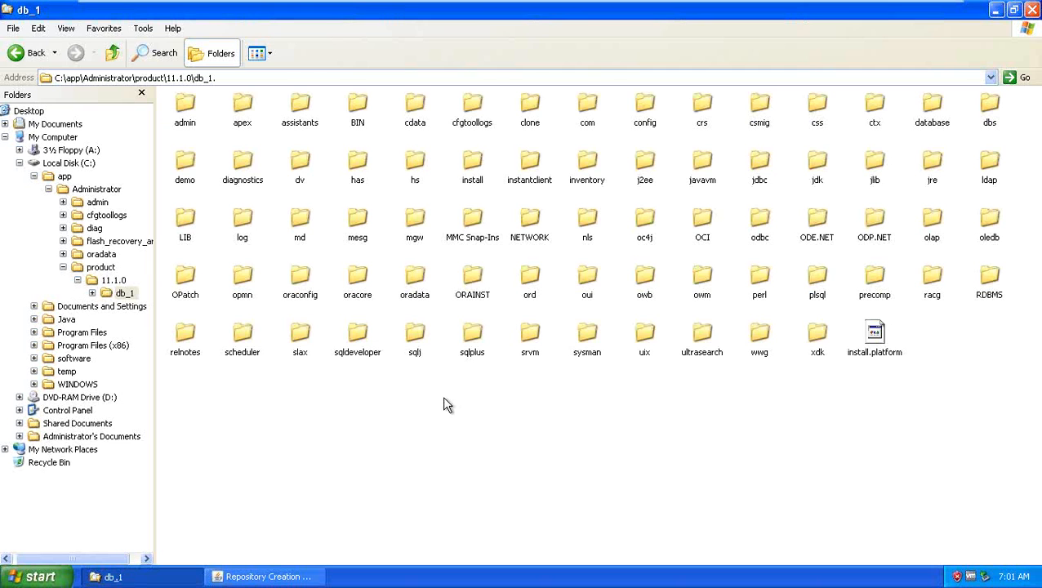
double_click(528, 222)
double_click(200, 112)
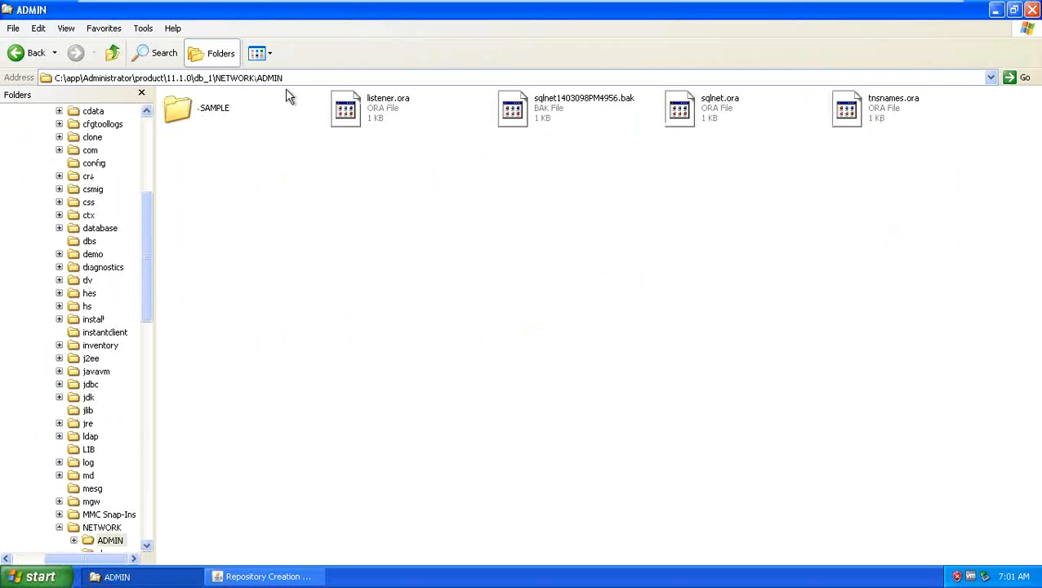
left_click(308, 80)
left_click(309, 79)
left_click(855, 115)
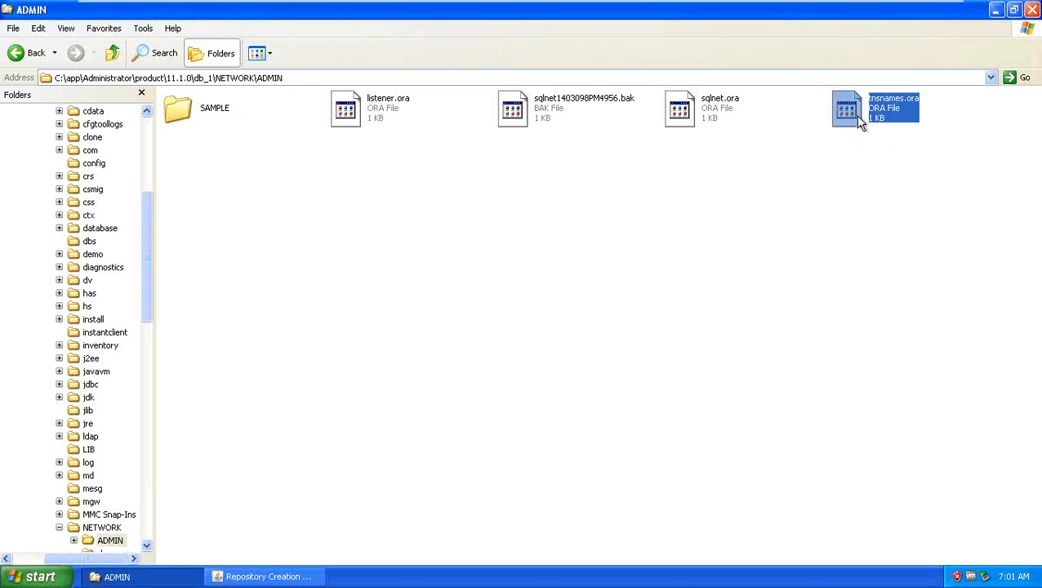
Step: Open tnsnames.ora in Notepad
right_click(860, 117)
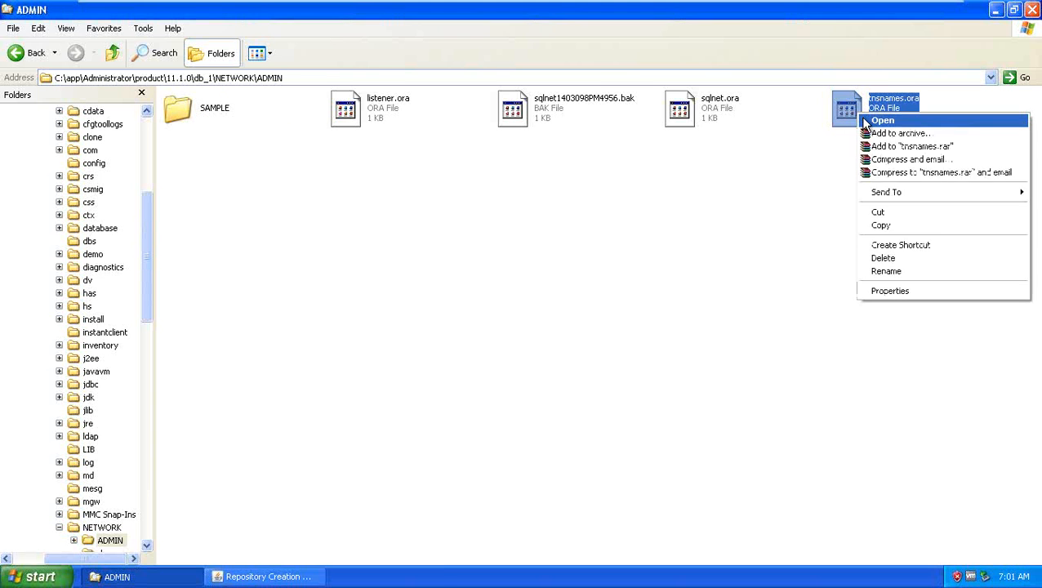
left_click(864, 122)
left_click(376, 332)
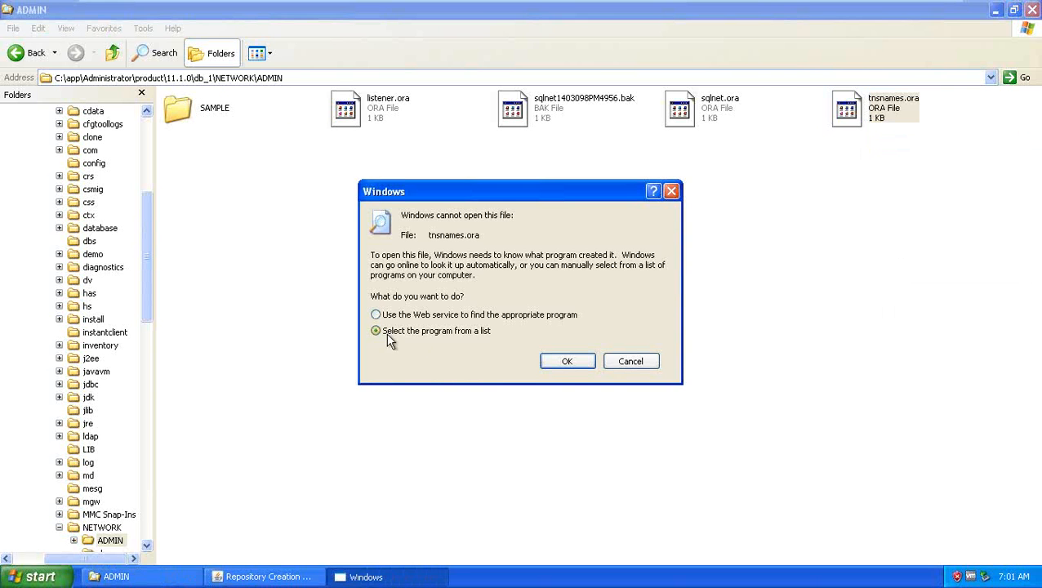
left_click(567, 361)
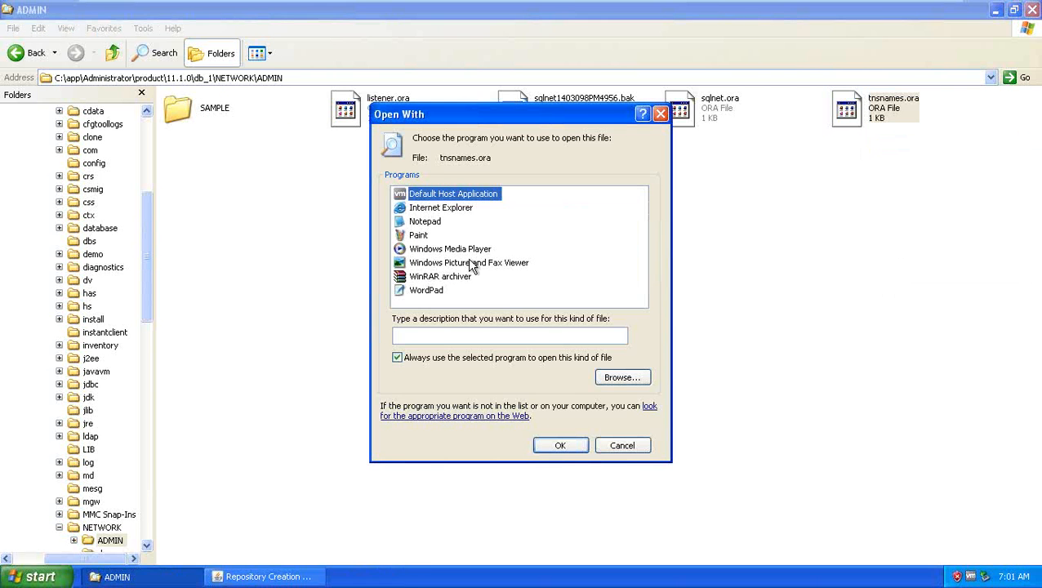
left_click(418, 222)
left_click(558, 443)
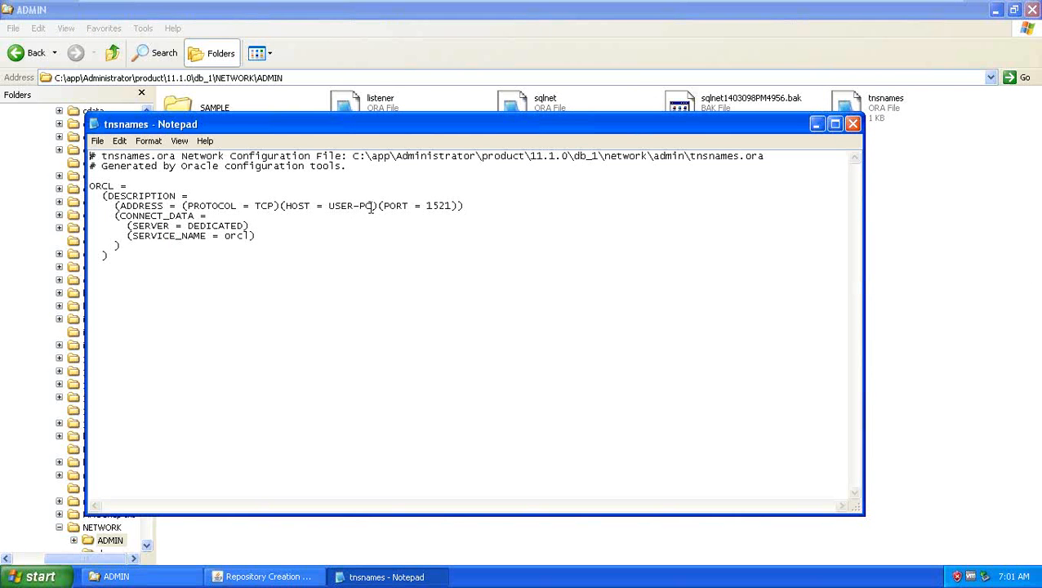
Step: Read the ORCL entry's HOST and PORT 1521 values, then return to the RCU wizard
left_click_drag(373, 206, 326, 205)
left_click_drag(453, 206, 424, 208)
left_click(263, 235)
left_click(238, 579)
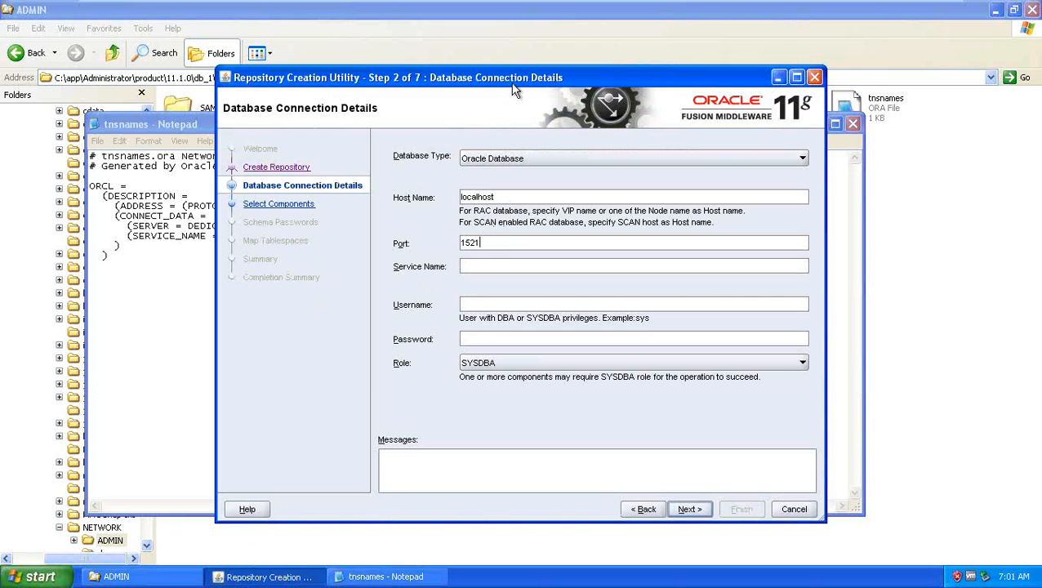
Step: Enter orcl as the Service Name and sys as the Username
left_click_drag(514, 85, 682, 72)
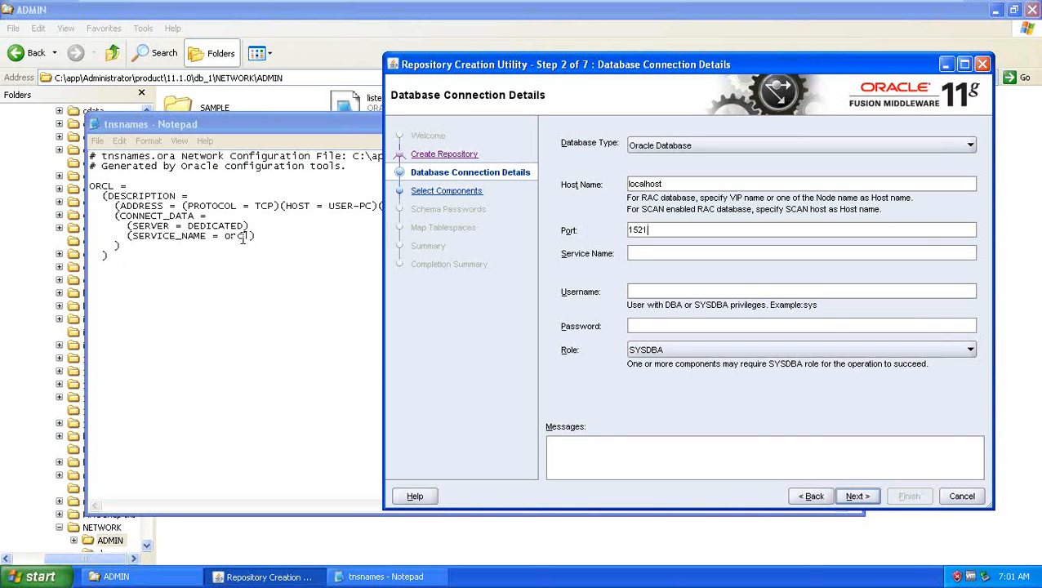
left_click(663, 249)
type("orcl")
left_click(650, 293)
type("sys")
Step: Type the database password into the Password field
left_click(653, 325)
type("oracle12")
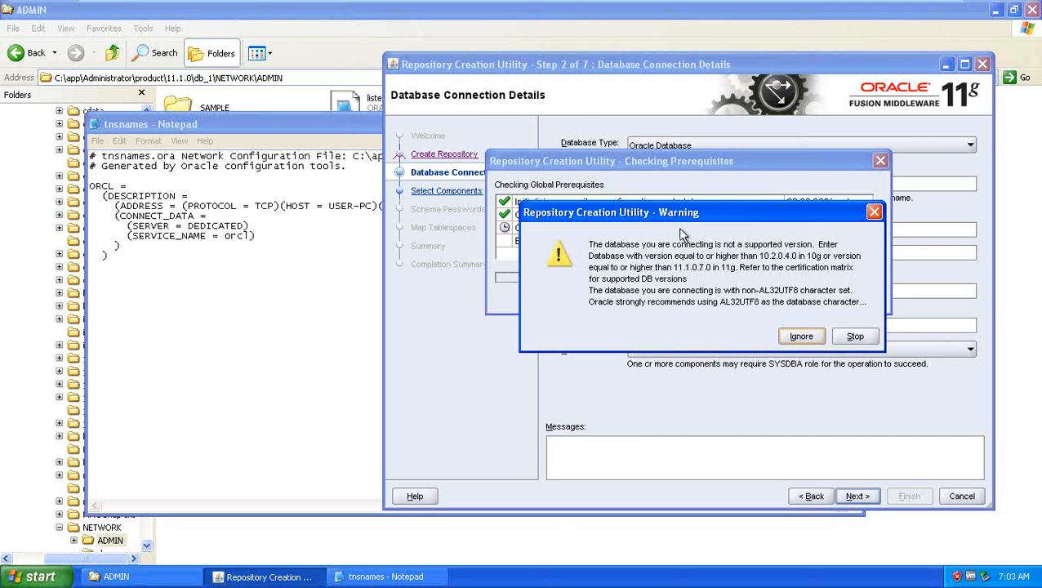
Step: Ignore the unsupported-database warning and accept the completed prerequisite checks
left_click_drag(682, 213, 517, 273)
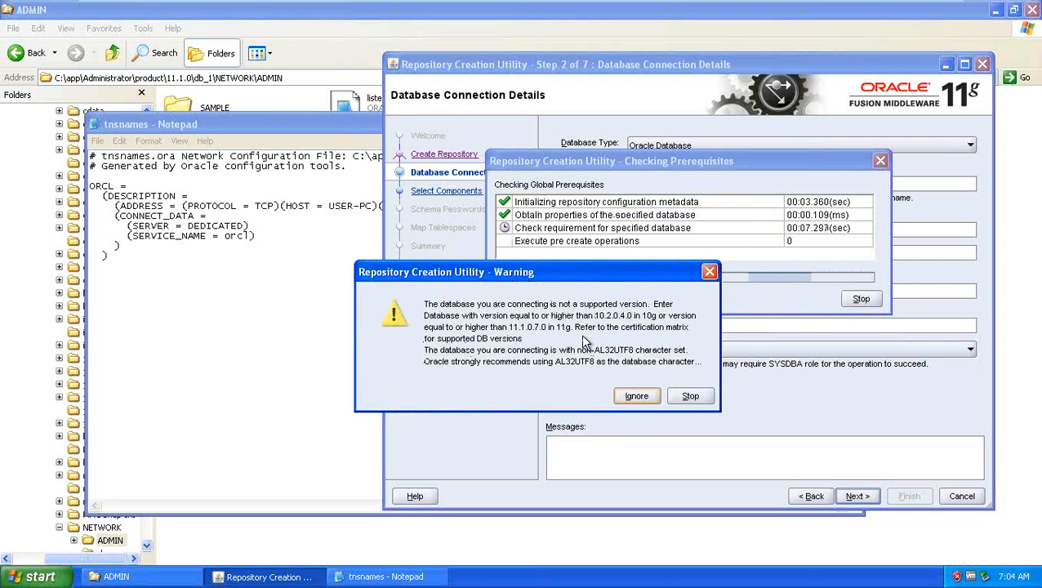
left_click(636, 396)
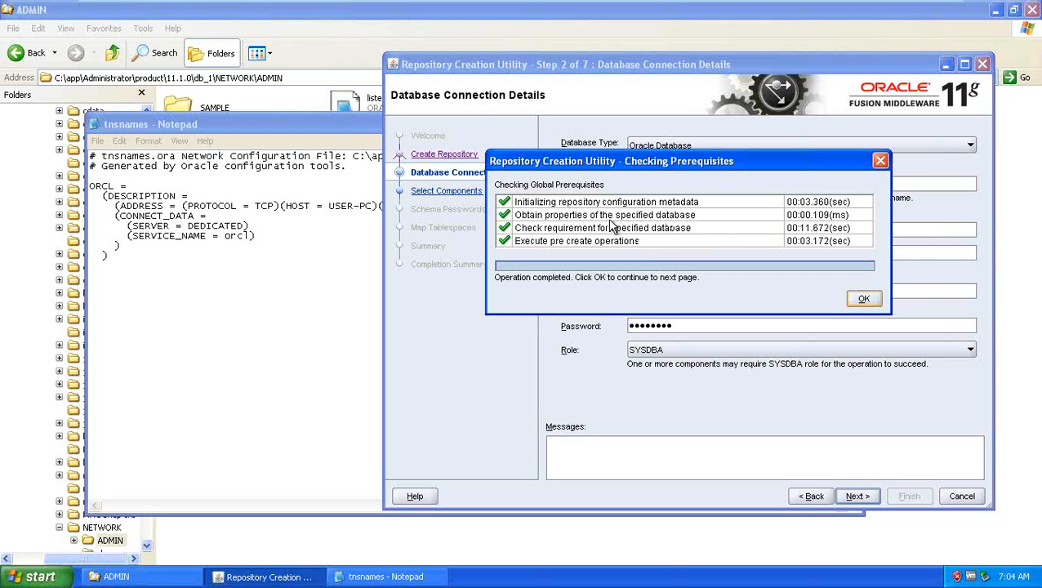
left_click(861, 300)
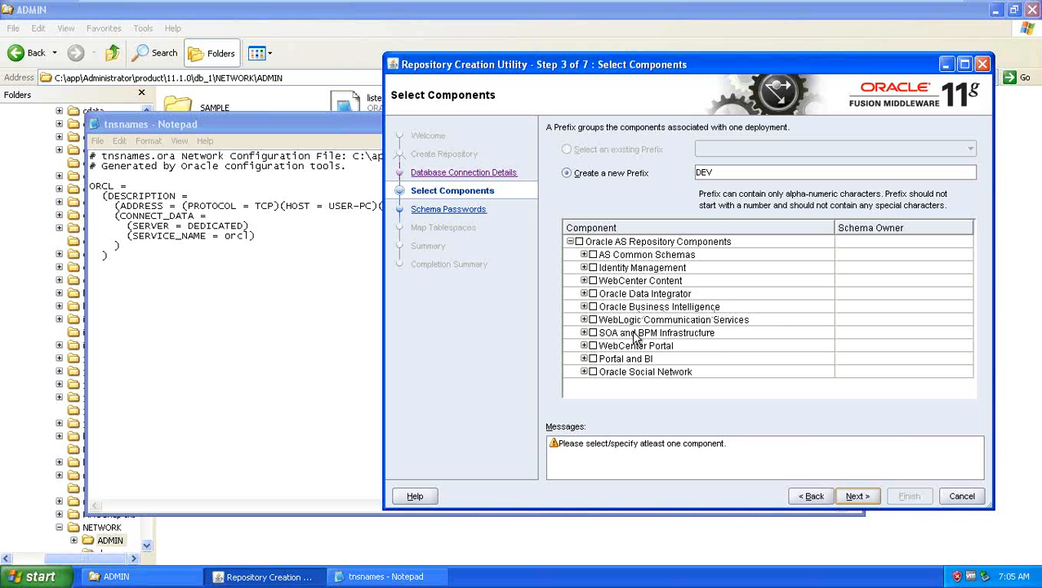
Step: Check Oracle Business Intelligence, which adds the Metadata Services and BI Platform schemas
left_click(593, 307)
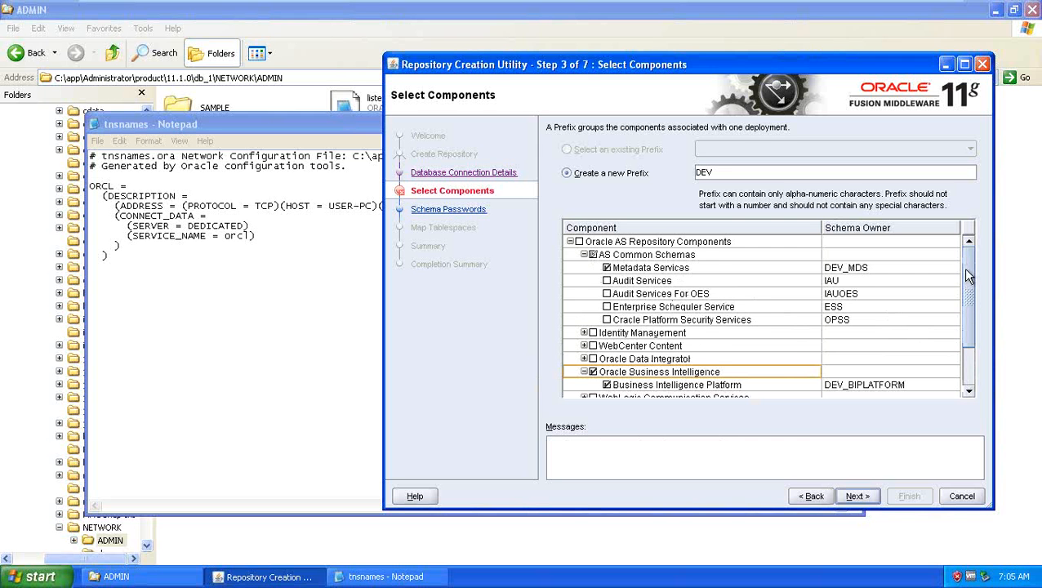
scroll(966, 286, "down", 3)
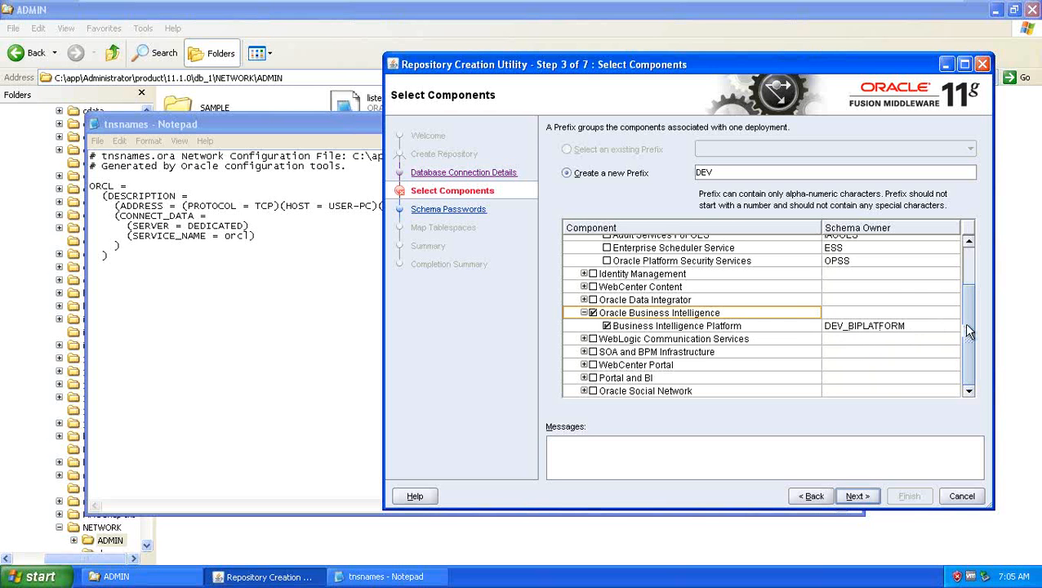
left_click_drag(966, 331, 958, 279)
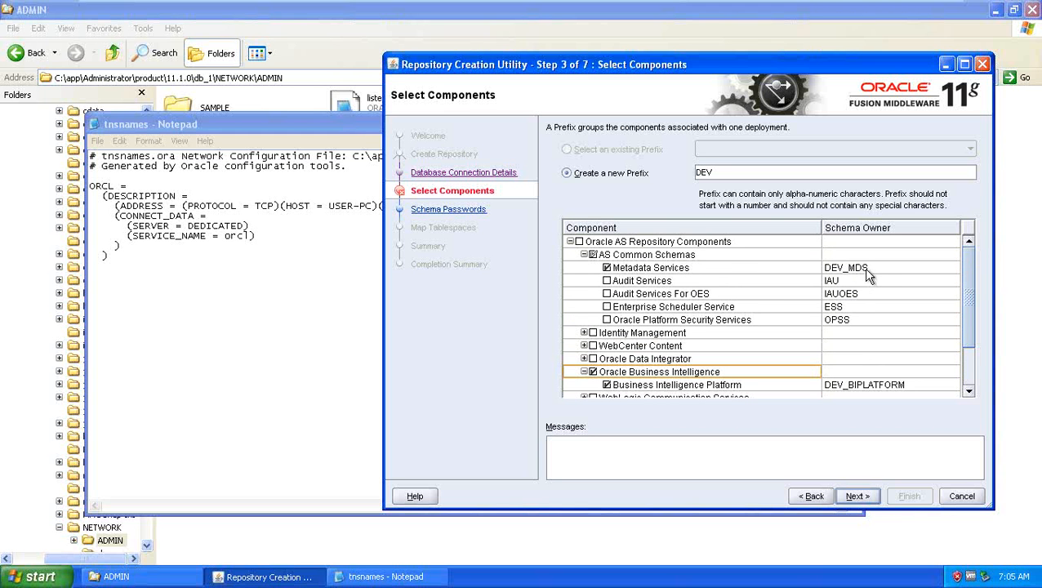
Step: Launch a new blank Notepad from the Run box
left_click(37, 577)
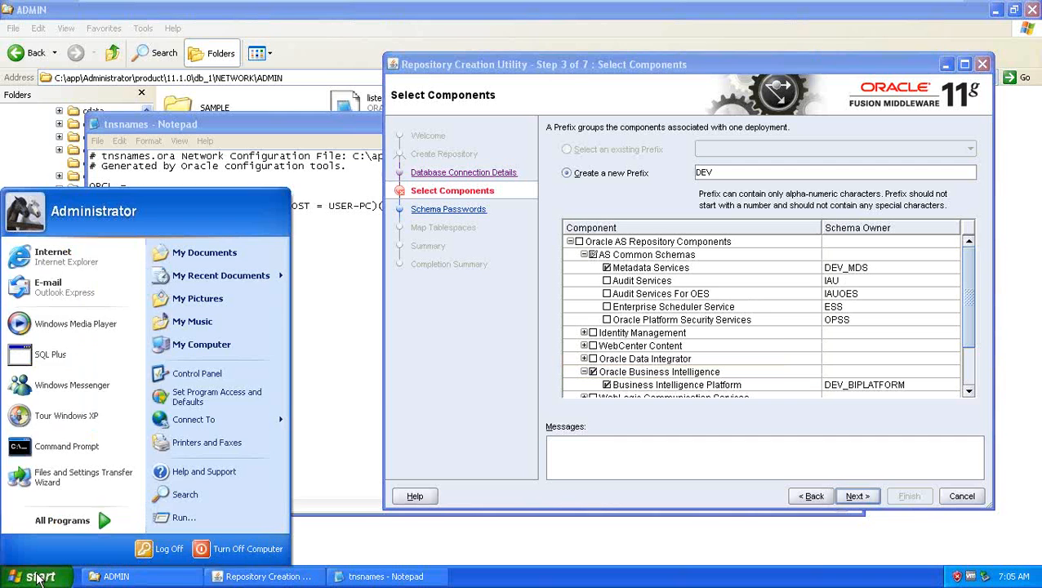
left_click(201, 515)
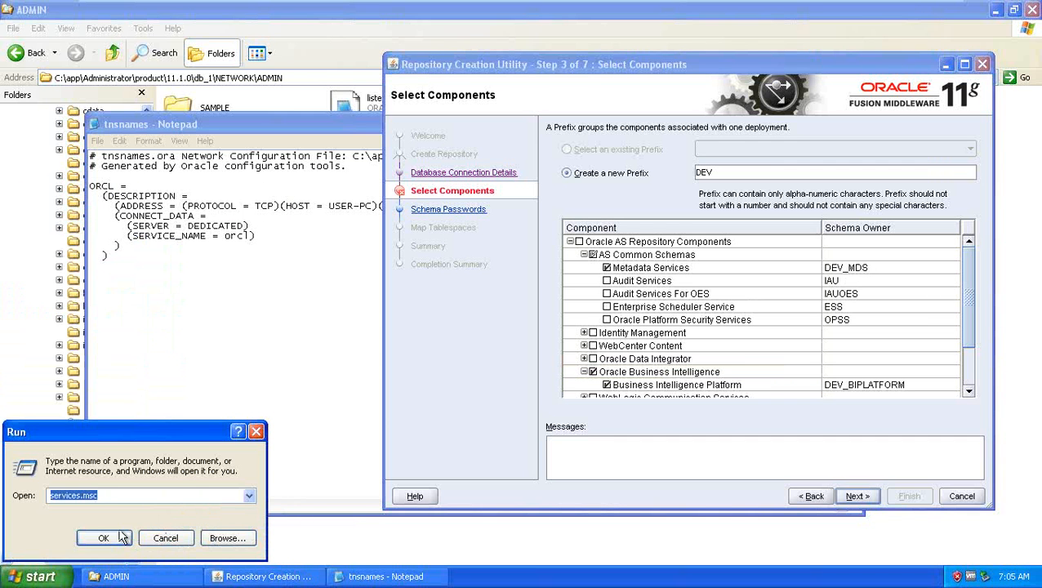
left_click(249, 498)
left_click(249, 500)
type("no")
type("tepad")
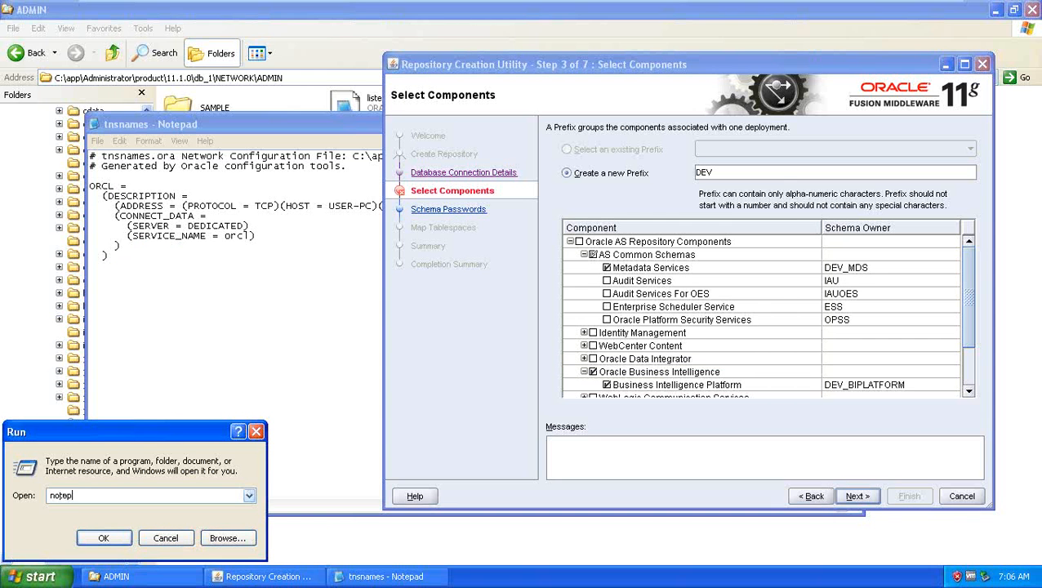
key("Return")
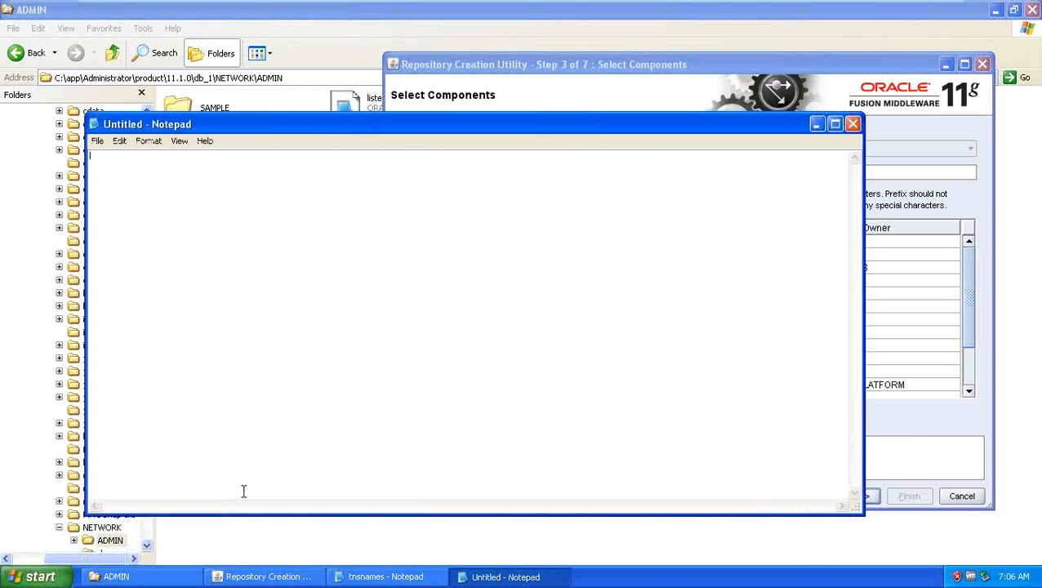
Step: Write DEV_BIPLATFORM and DEV_MDS on separate lines, then minimize the note
type("DEV_BIPLATFORM")
key("Return")
type("DEV")
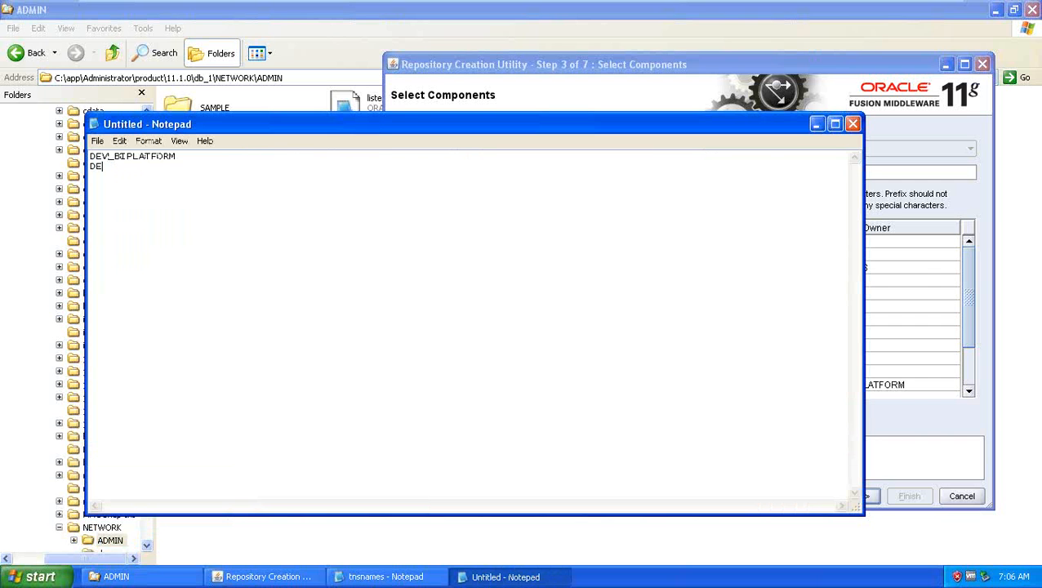
type("_MDS")
left_click(817, 125)
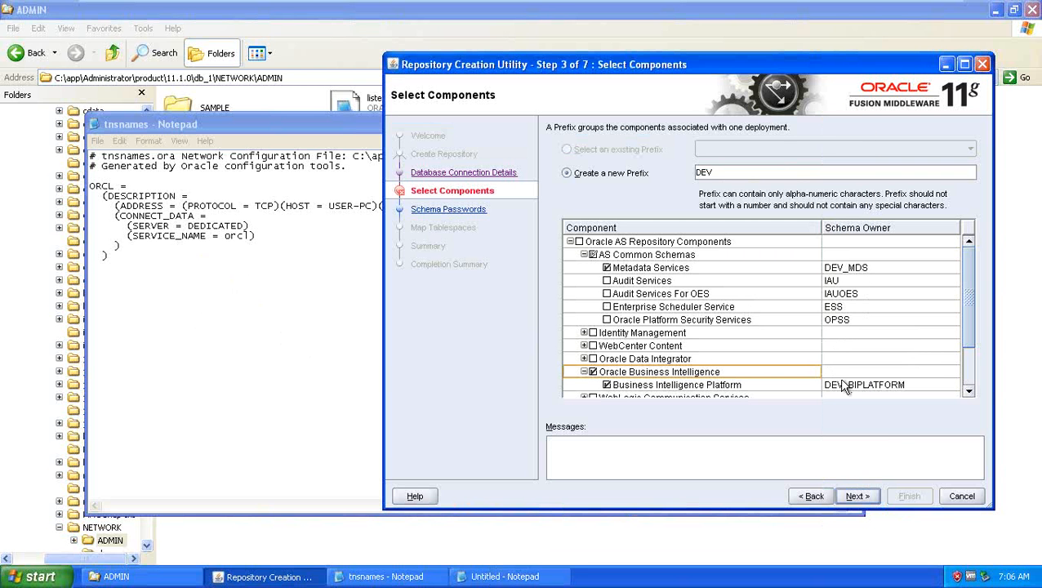
mouse_move(971, 272)
left_mouse_down()
mouse_move(964, 321)
mouse_move(971, 252)
left_mouse_up()
Step: Run the prerequisite check for the selected components and accept it
left_click_drag(969, 305, 979, 250)
left_click(858, 495)
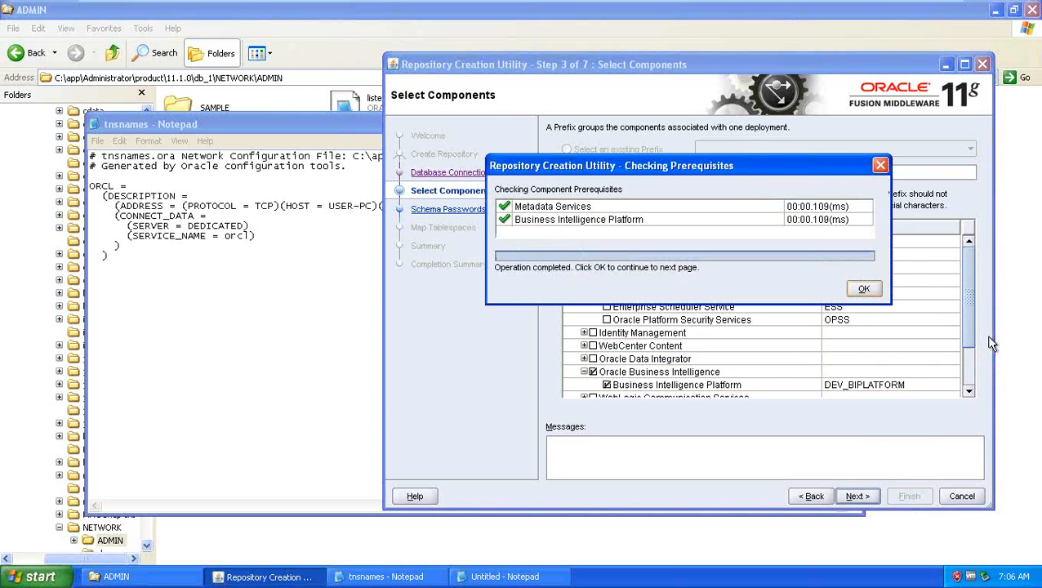
left_click(862, 288)
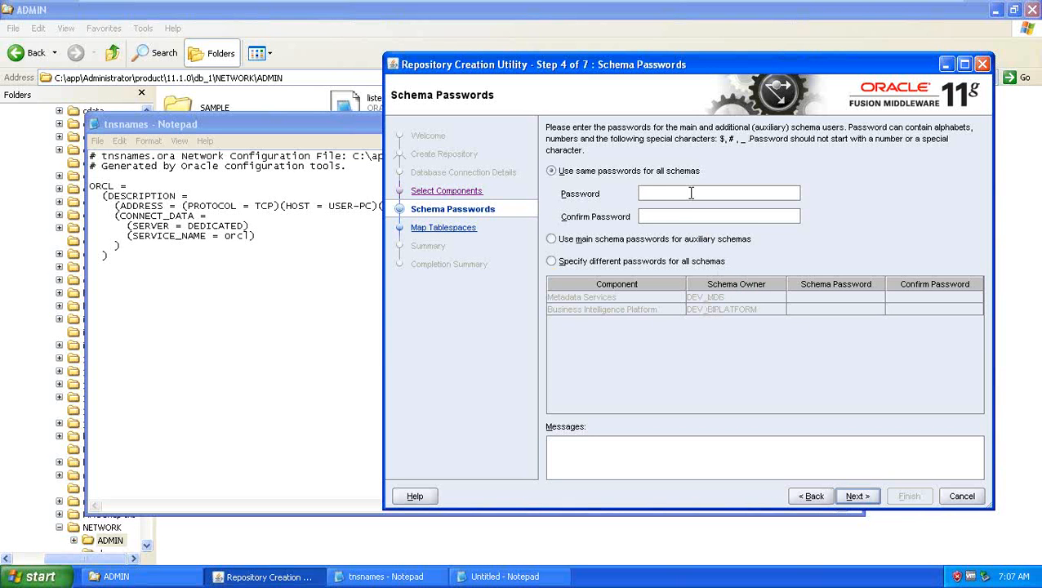
type("oracle12")
Step: Set one shared password for all schemas and continue to Map Tablespaces
key("Tab")
type("oracle1")
left_click(858, 495)
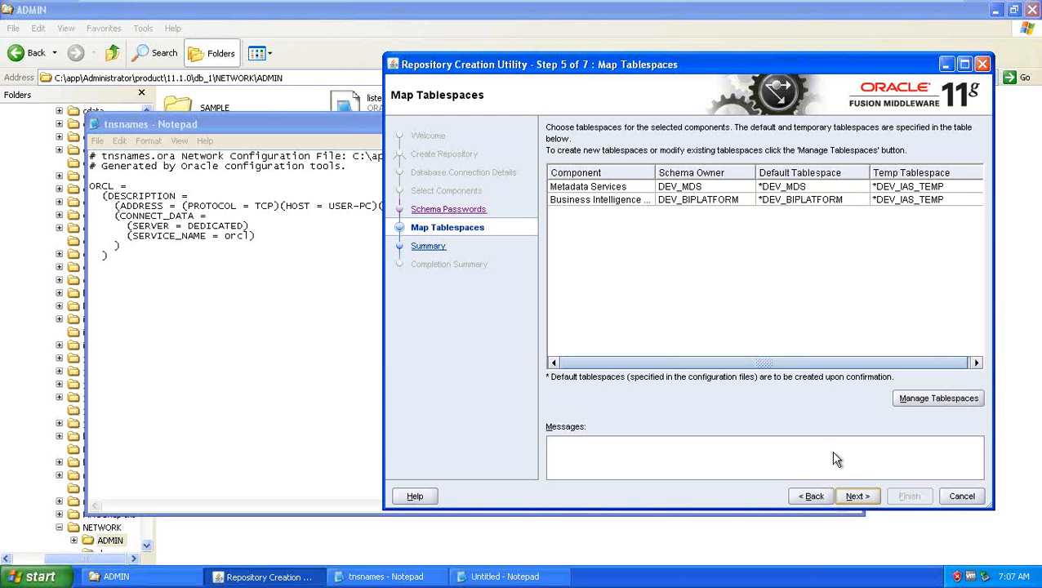
Step: Inspect the DEV_BIPLATFORM tablespace in Manage Tablespaces without changes, then continue
left_click(938, 400)
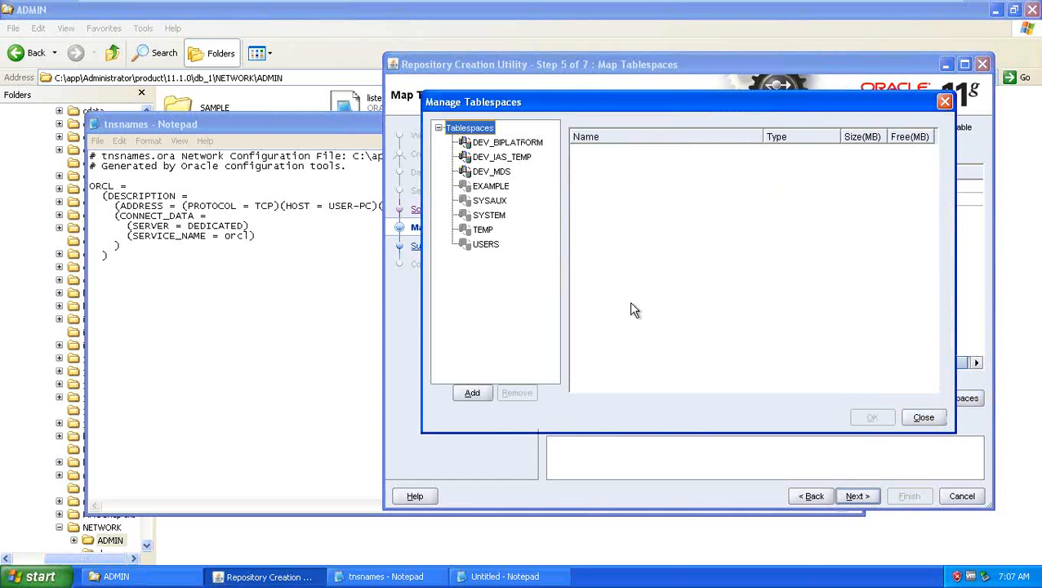
left_click(505, 144)
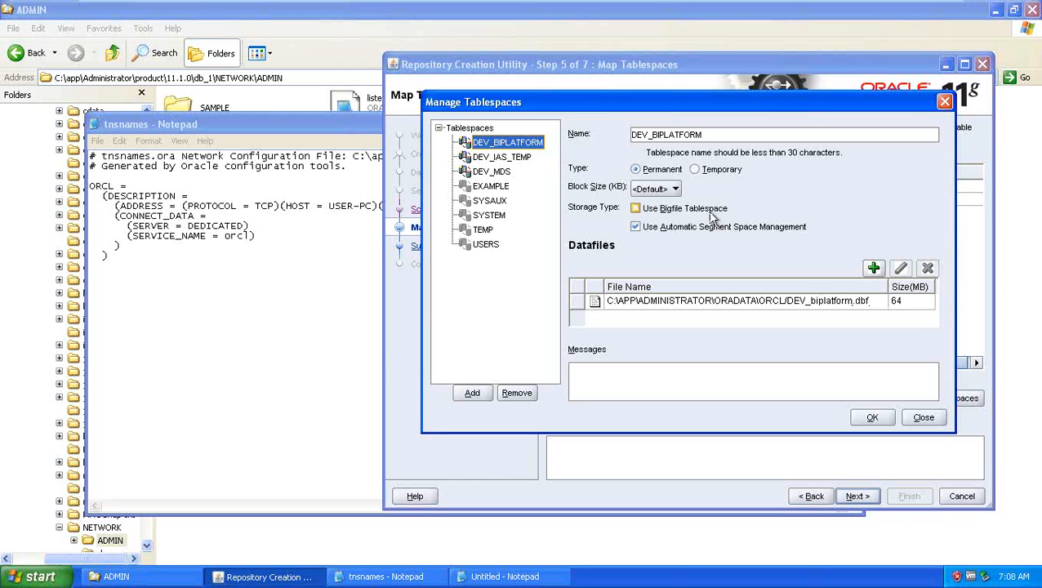
left_click(923, 418)
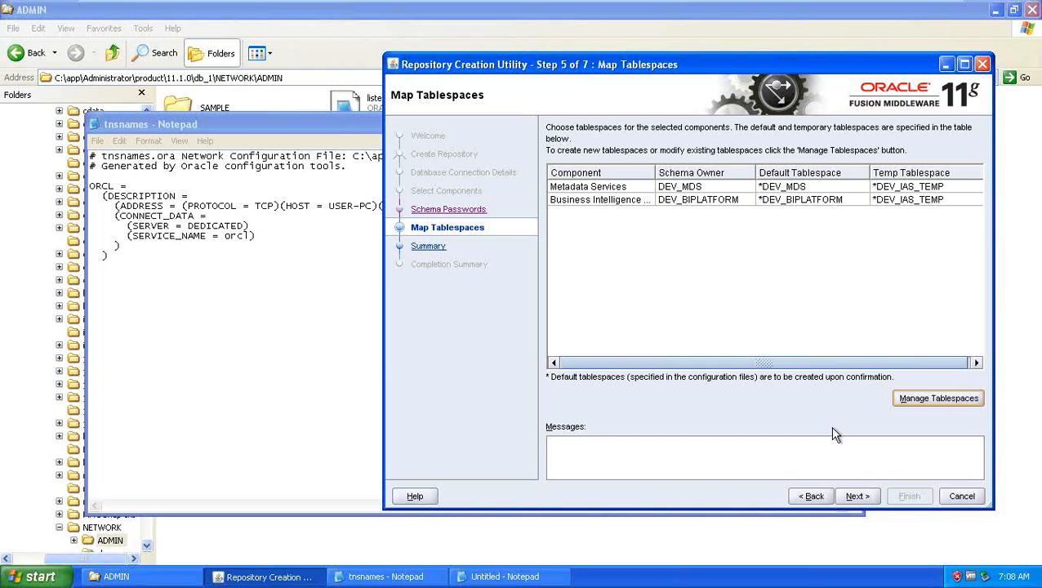
left_click(858, 496)
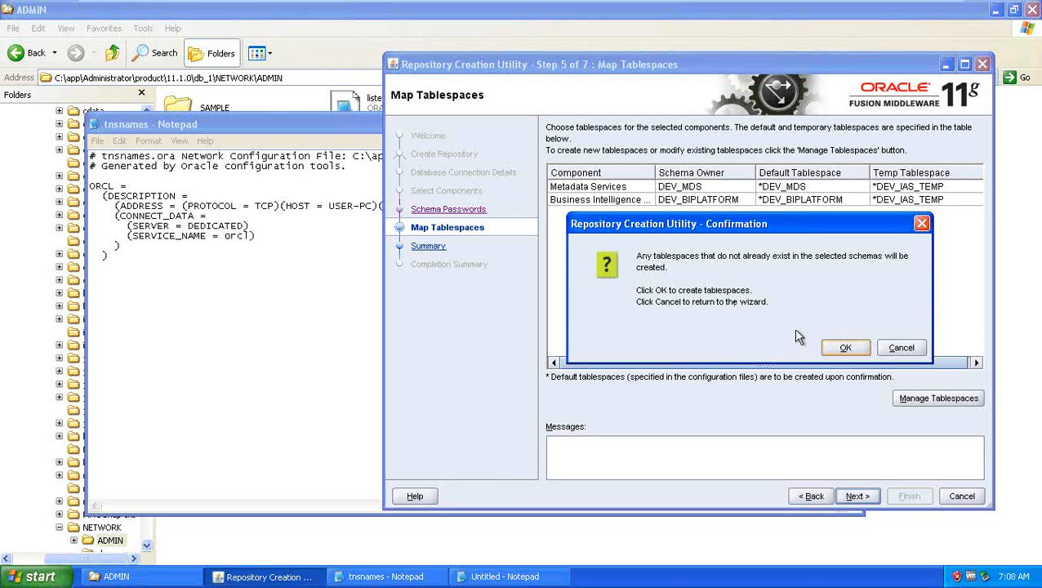
Step: Confirm creating the missing tablespaces and start creating the DEV_MDS and DEV_BIPLATFORM schemas
left_click(841, 349)
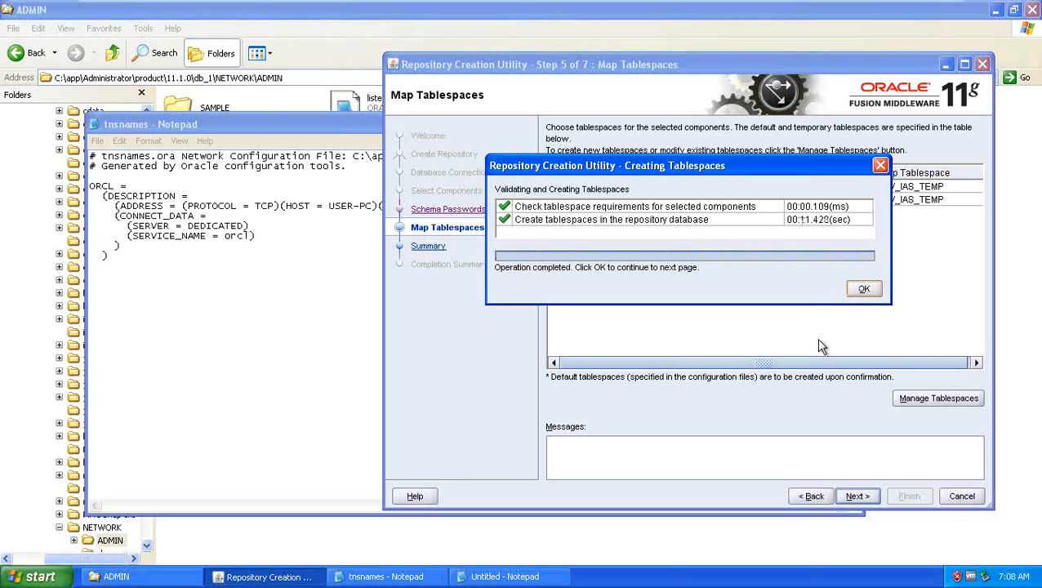
left_click(860, 287)
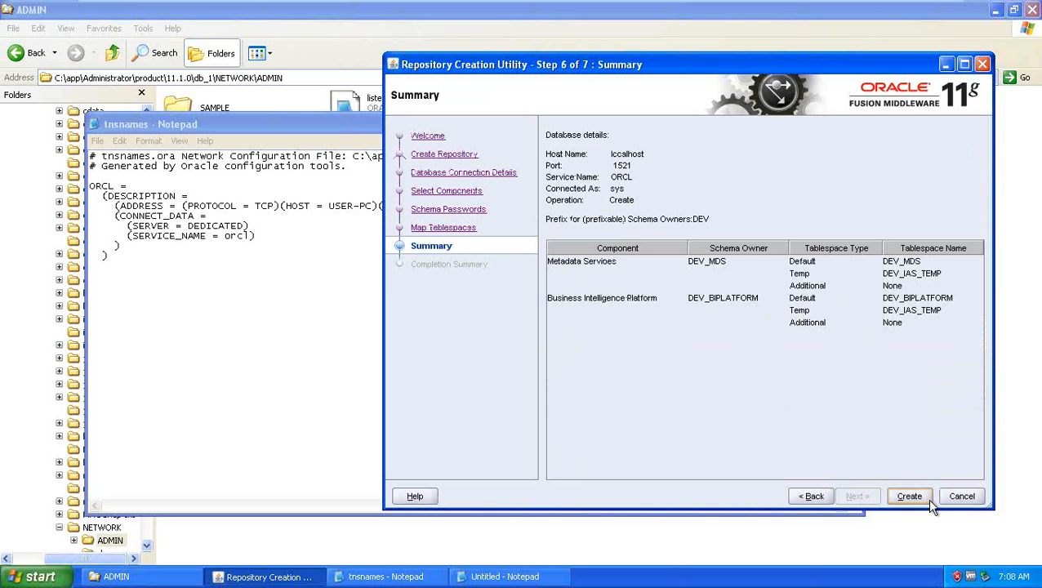
left_click(910, 497)
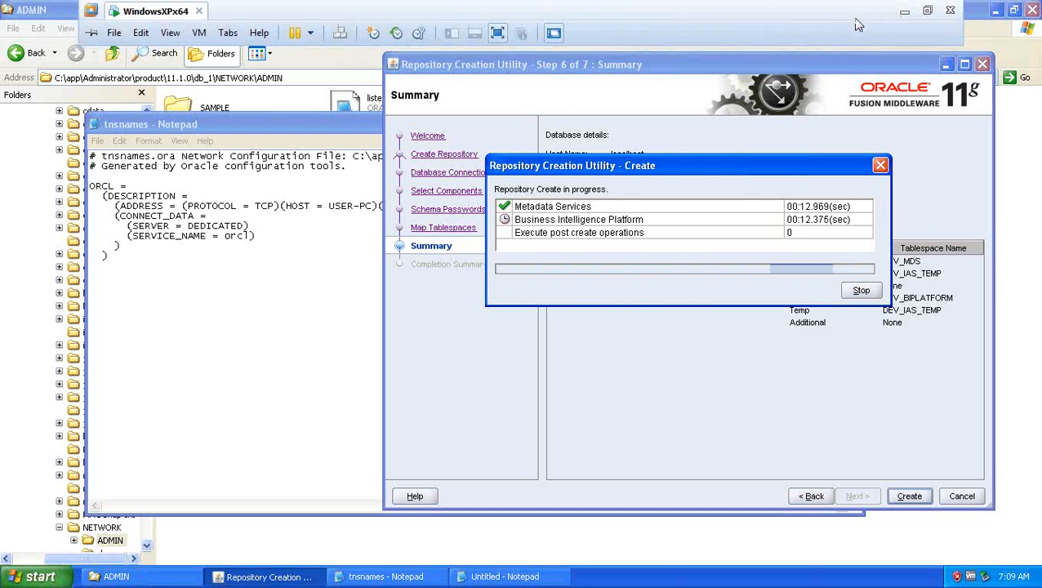
Step: Return to the VM and close Repository Creation Utility after both schemas complete
left_click(905, 12)
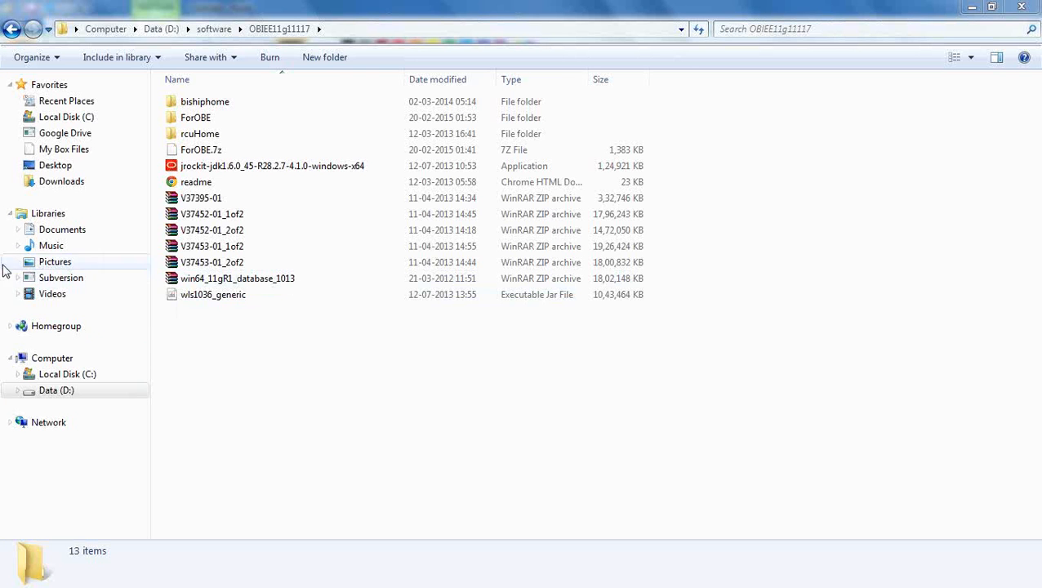
mouse_move(4, 224)
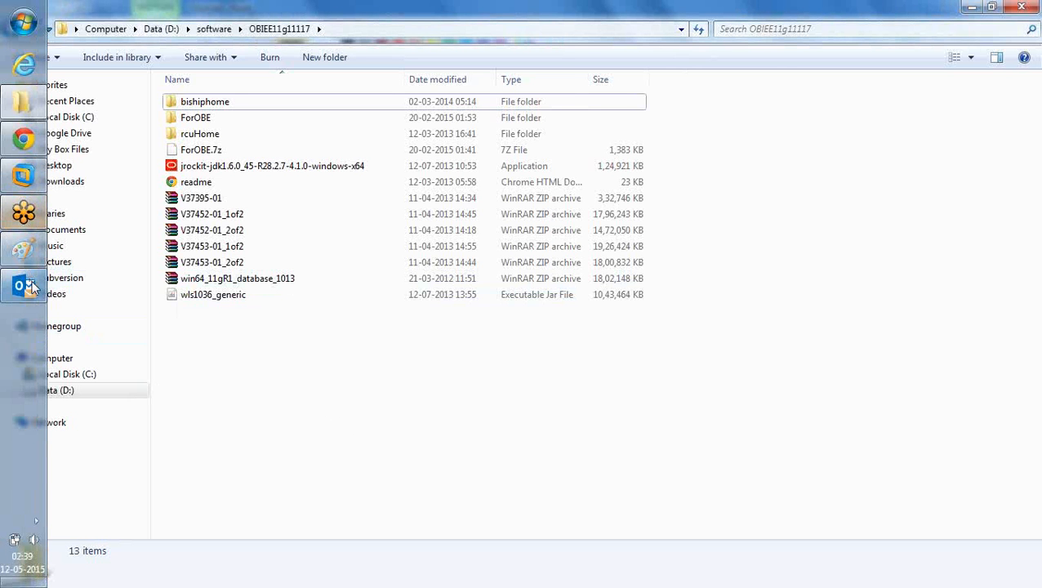
mouse_move(27, 179)
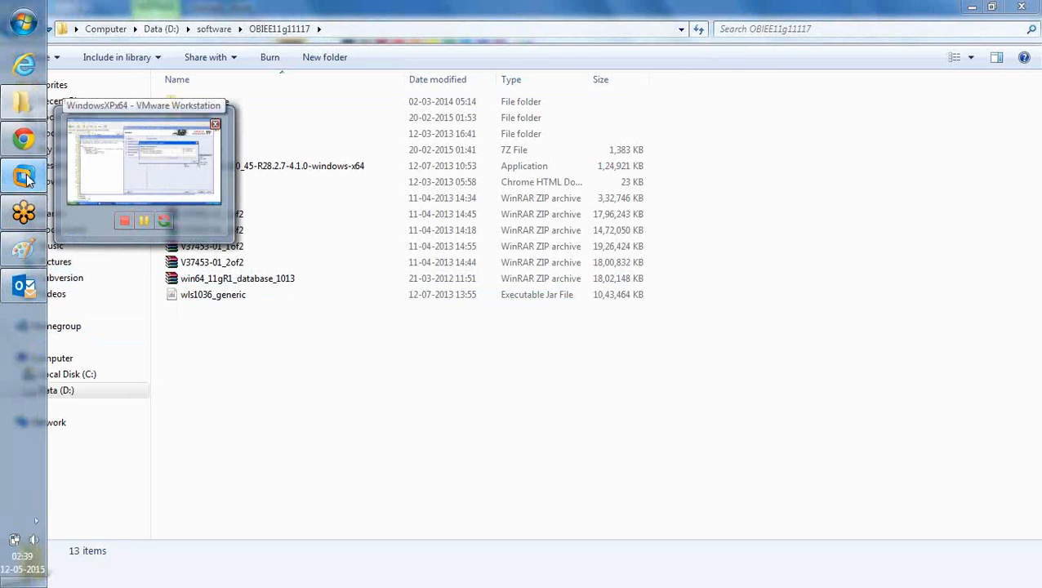
left_click(26, 178)
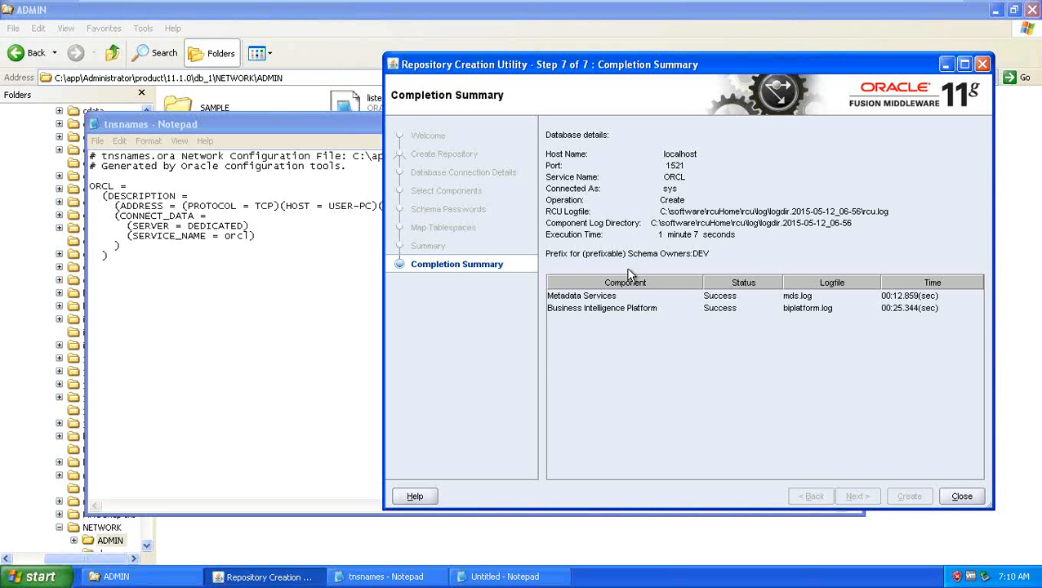
left_click(972, 497)
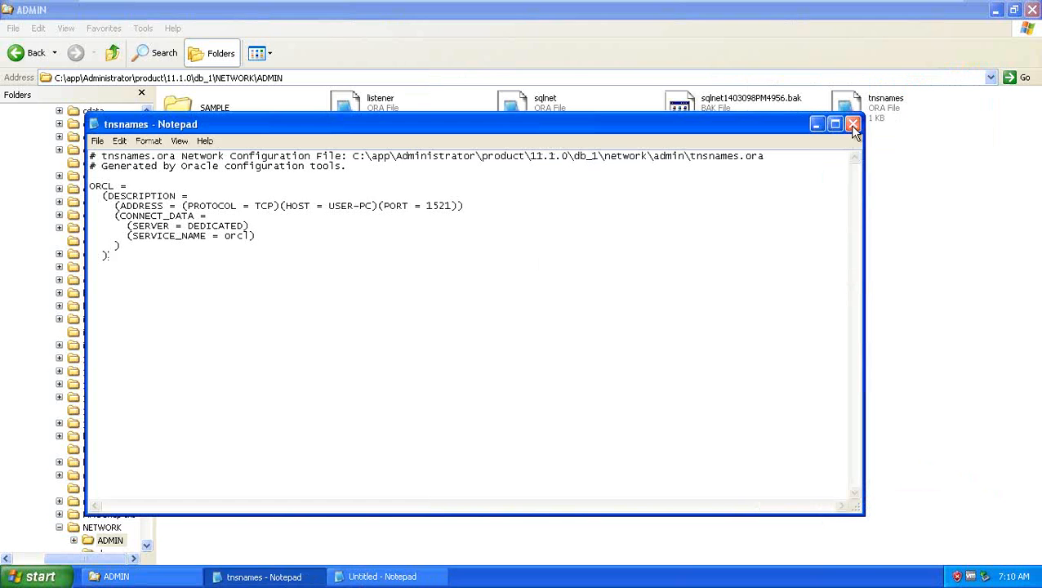
Step: Close tnsnames.ora and browse Explorer to C:\software\bishiphome\Disk1
left_click(852, 124)
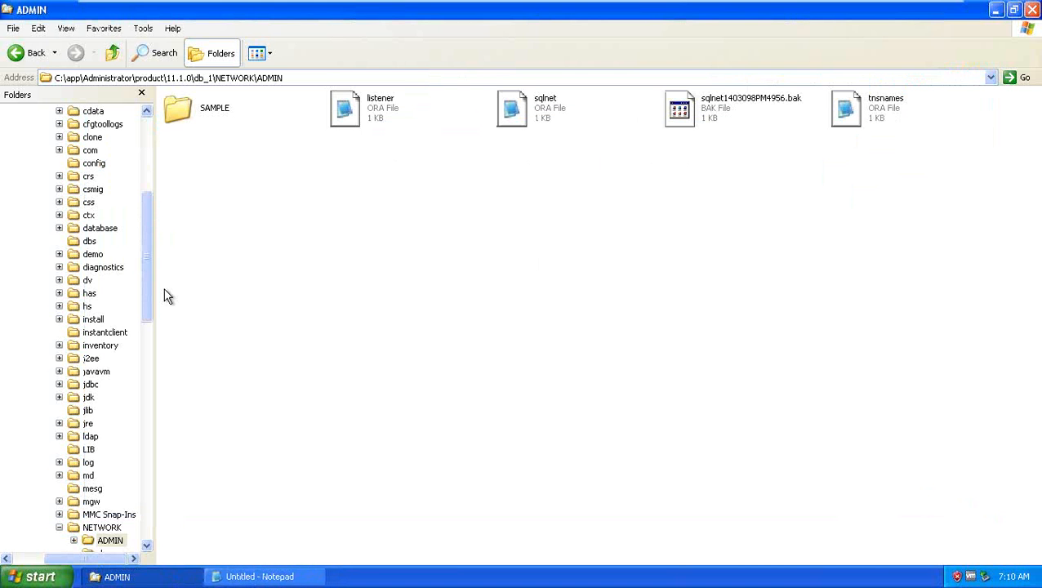
left_click_drag(145, 286, 121, 204)
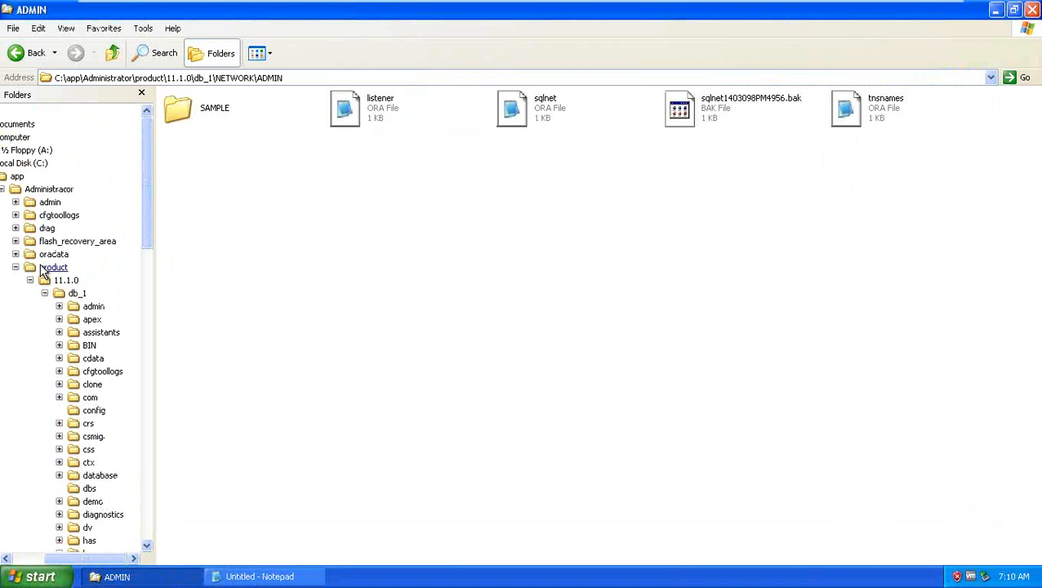
left_click(15, 267)
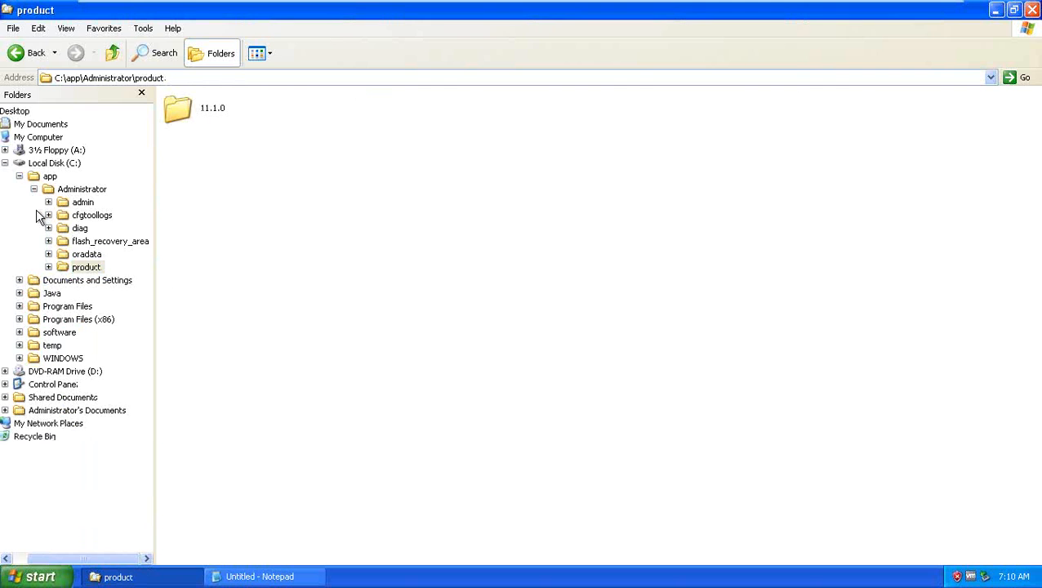
left_click(19, 176)
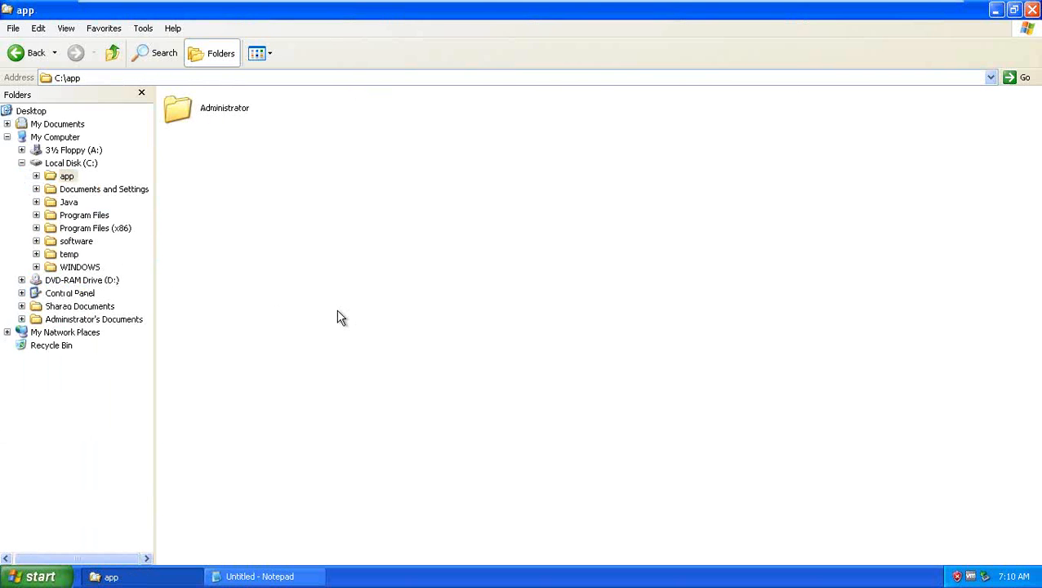
left_click(76, 241)
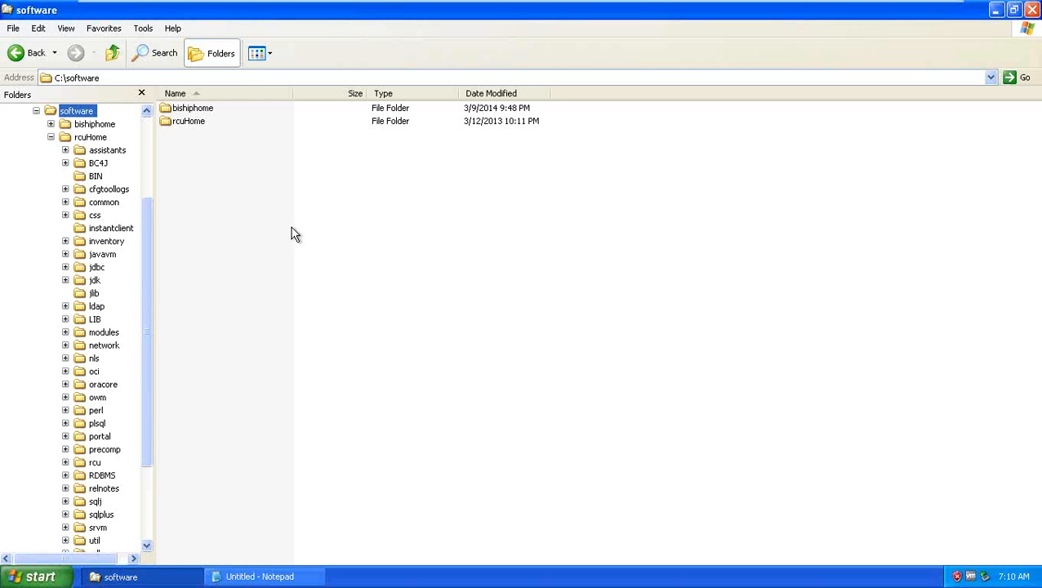
double_click(199, 107)
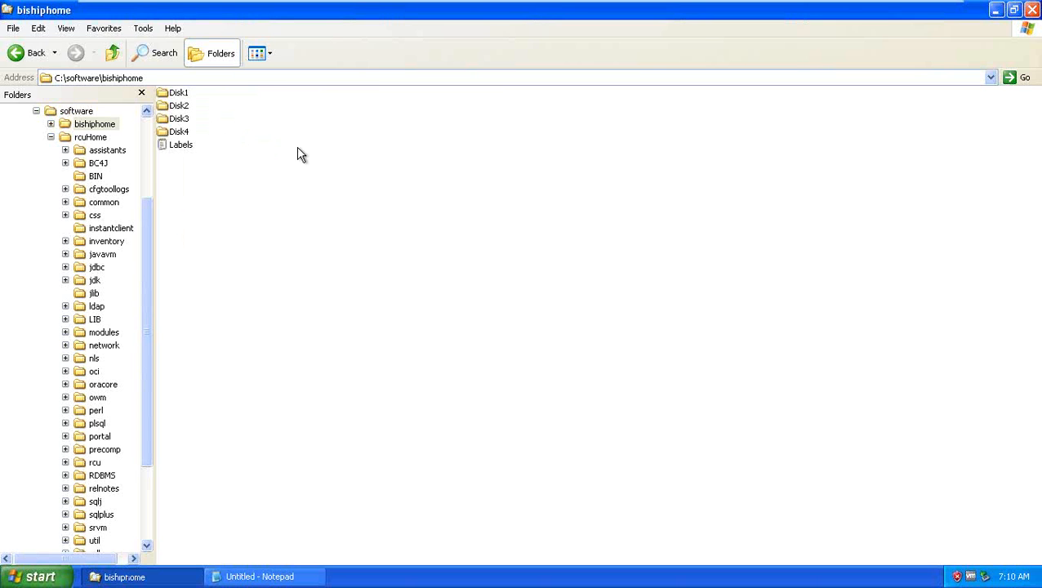
double_click(182, 93)
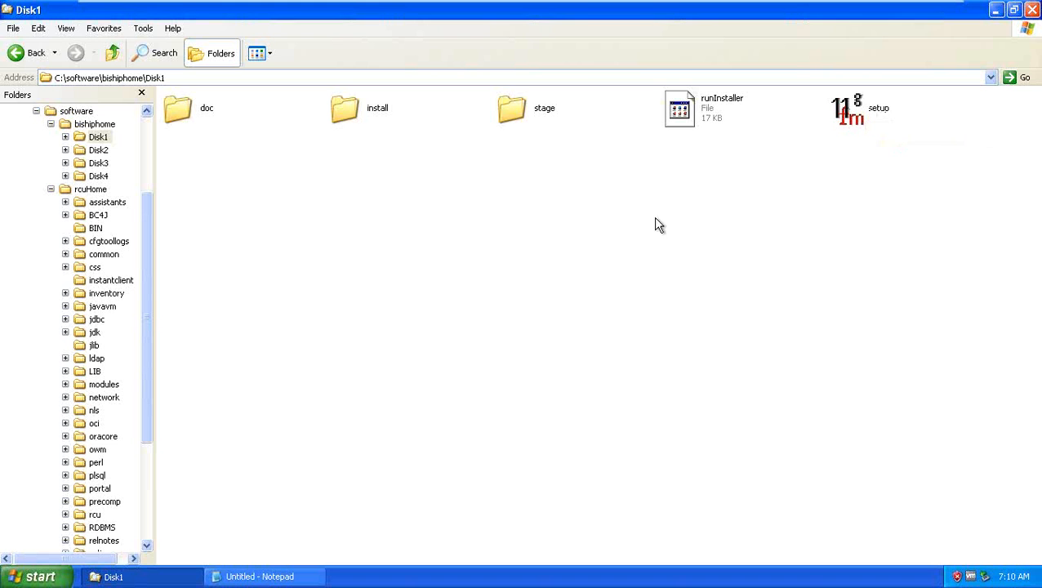
Step: Launch a Command Prompt window beside Explorer and copy the Disk1 folder path
left_click(31, 578)
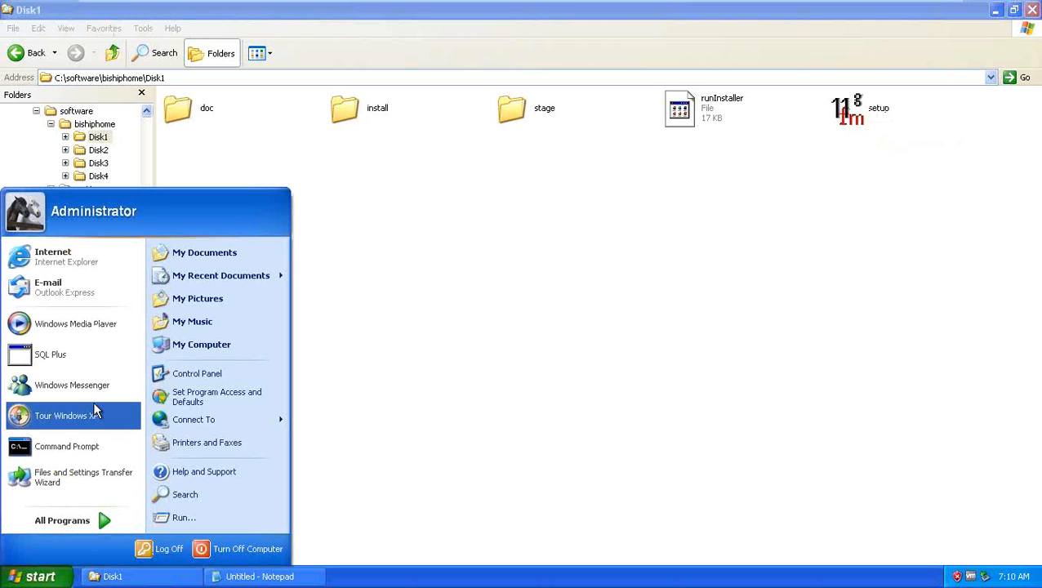
left_click(81, 446)
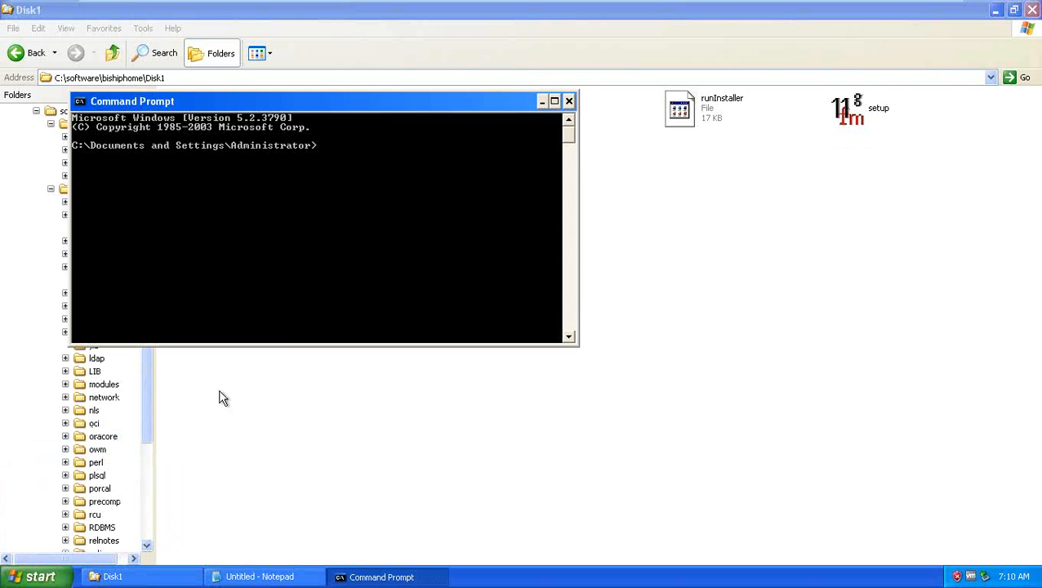
left_click(37, 575)
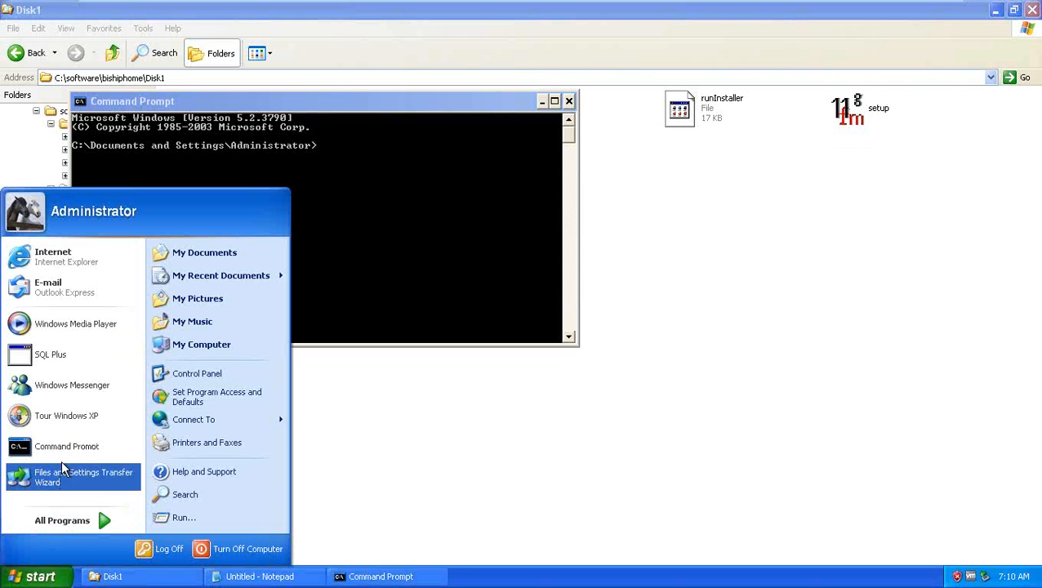
right_click(65, 449)
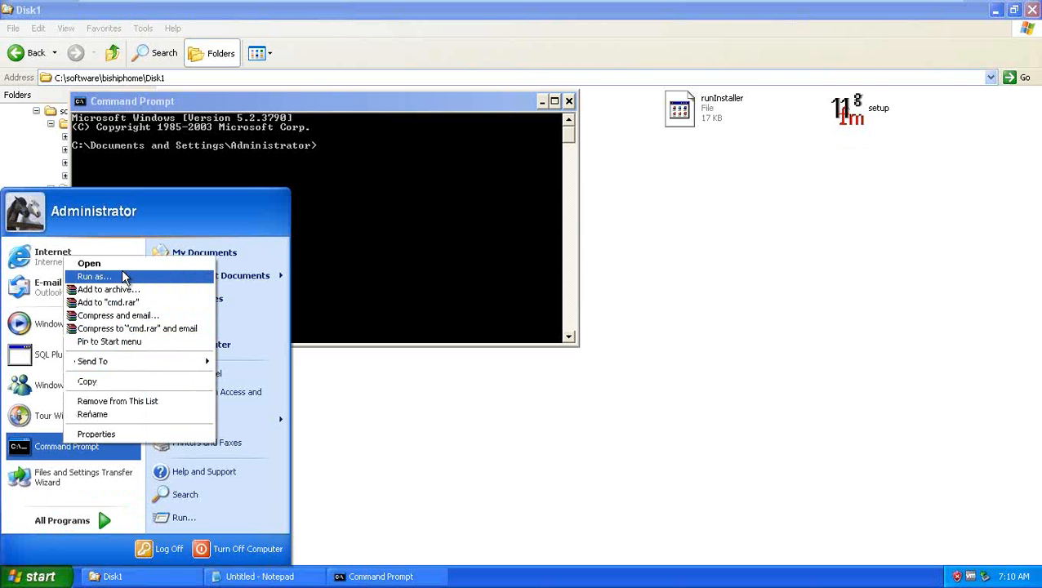
left_click(421, 103)
left_click_drag(363, 102, 534, 181)
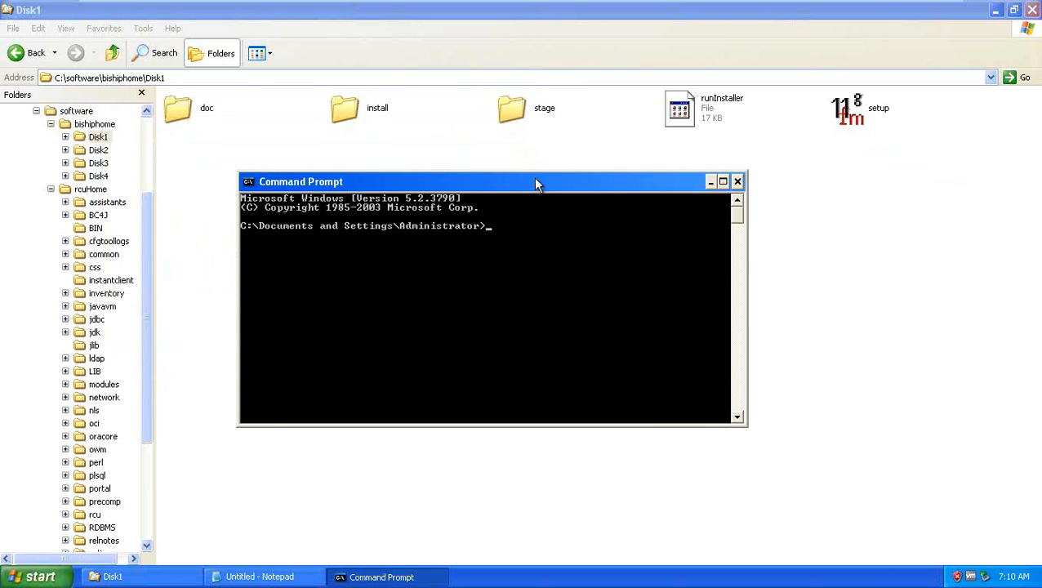
left_click(235, 76)
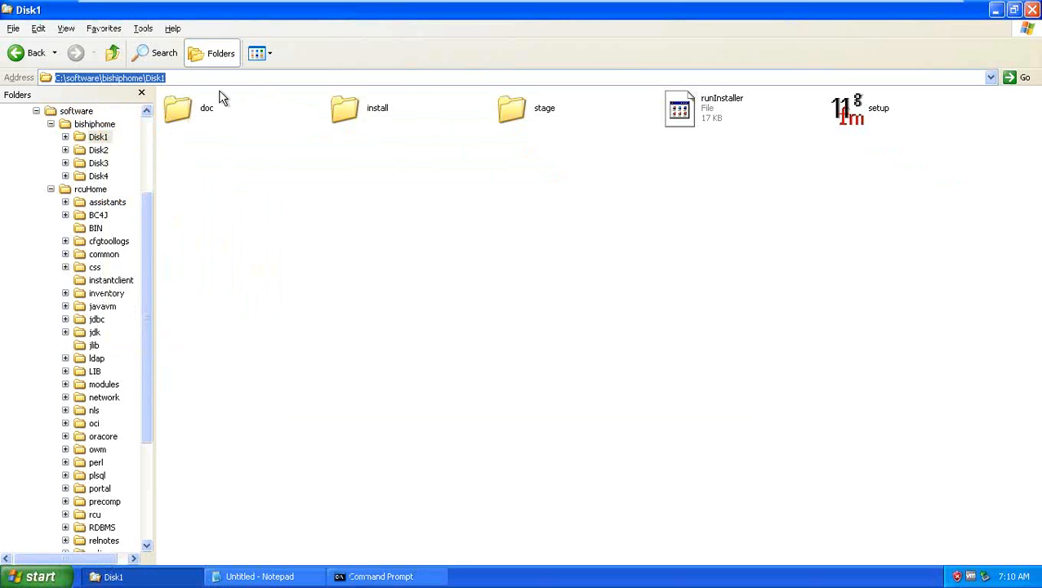
key("alt+Tab")
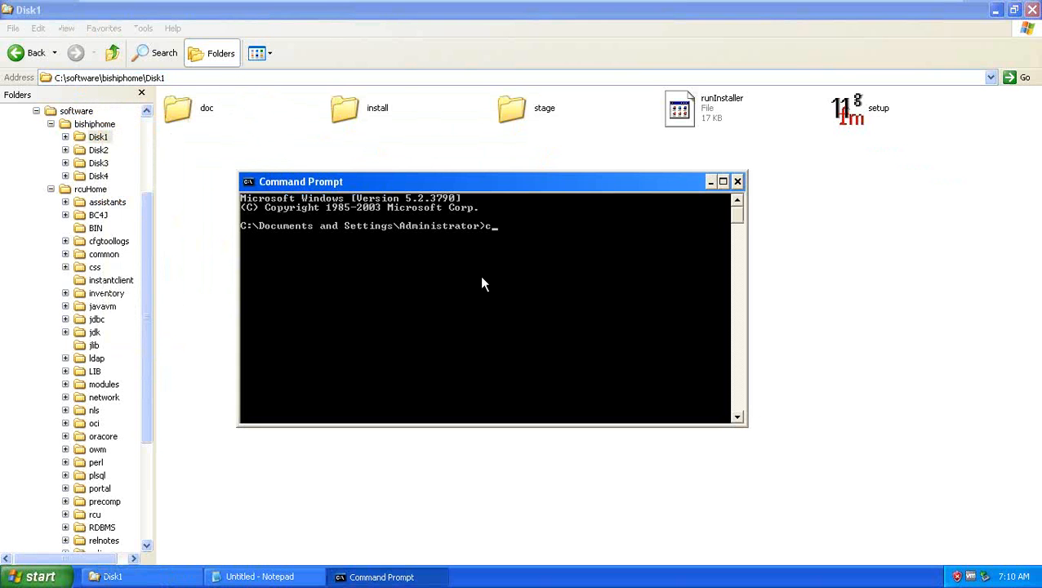
Step: cd into the pasted C:\software\bishiphome\Disk1 path and enter setup.exe at the new prompt
type("cd")
right_click(482, 283)
left_click(514, 307)
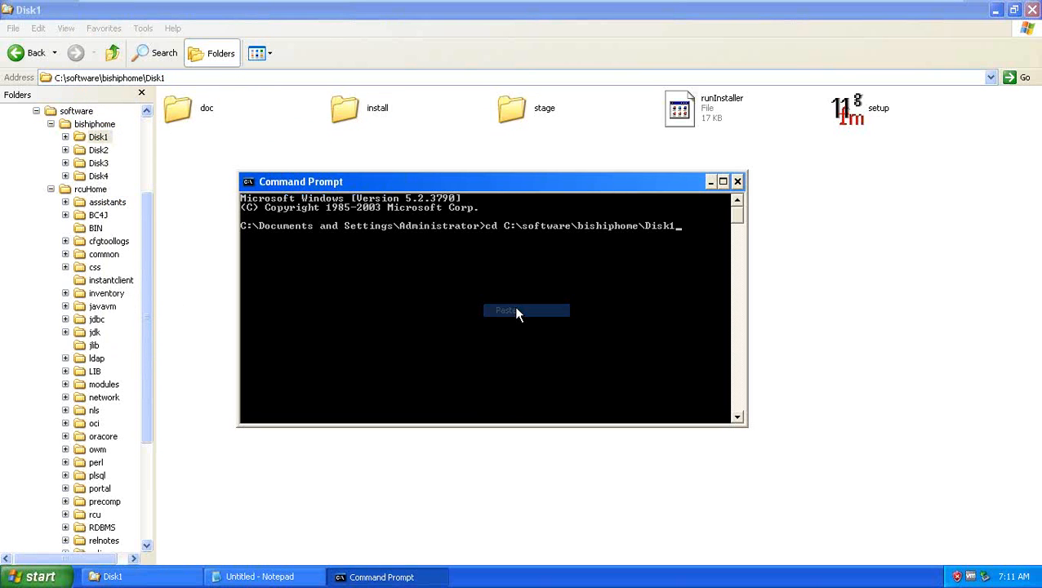
key("Return")
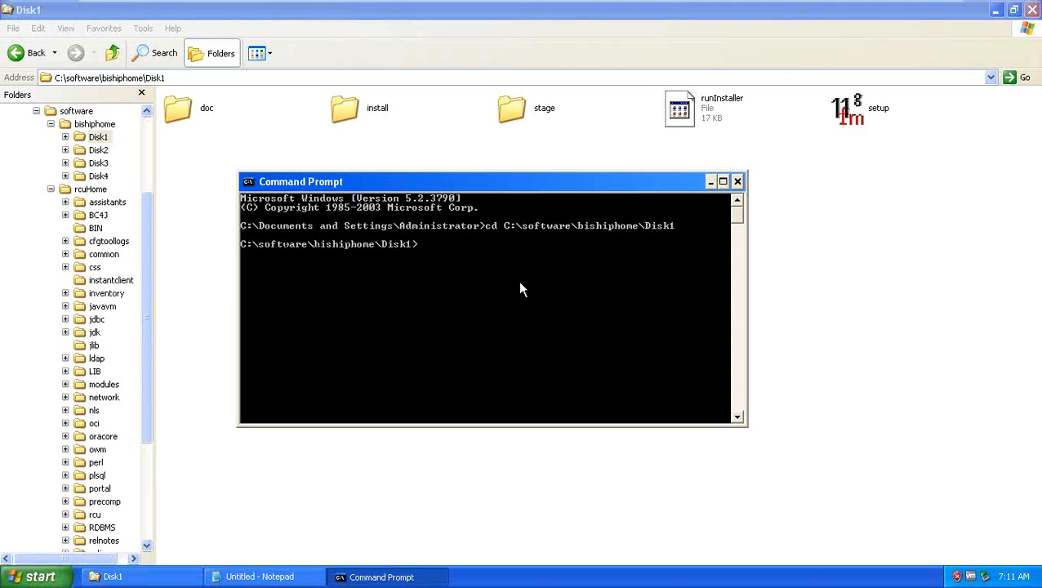
left_click_drag(531, 188, 532, 214)
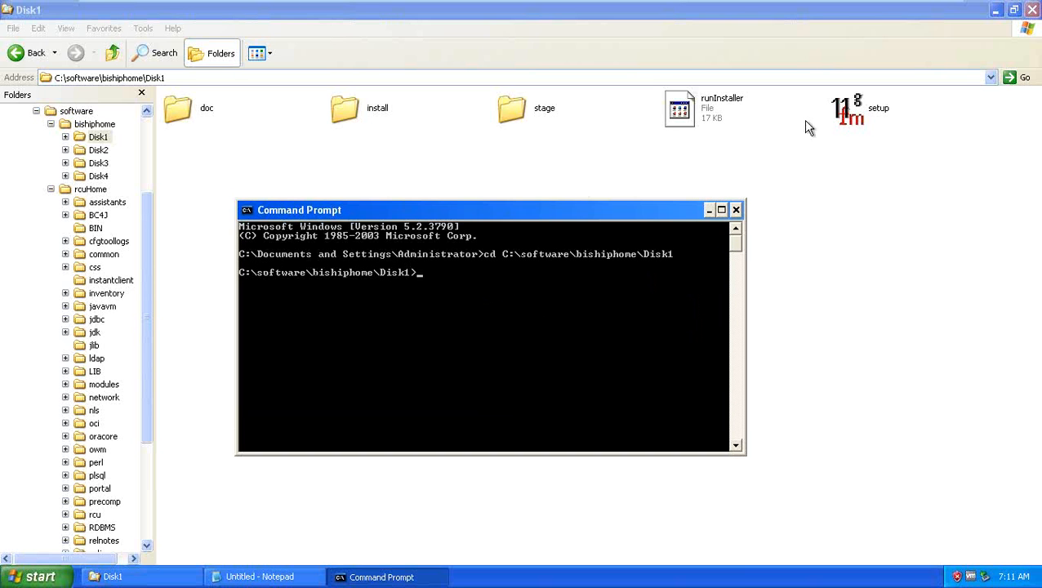
type("setup.exe")
Step: Browse Explorer to C:\Java\jrockit-jdk1.6.0_45-R28.2.7-4.1.0 and copy its path
left_click(812, 242)
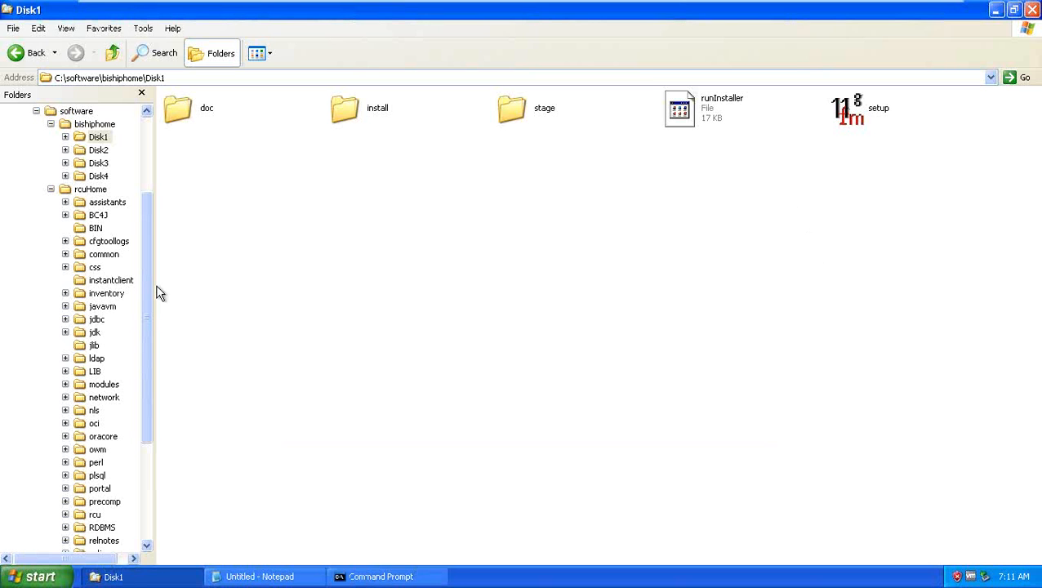
left_click_drag(145, 258, 143, 210)
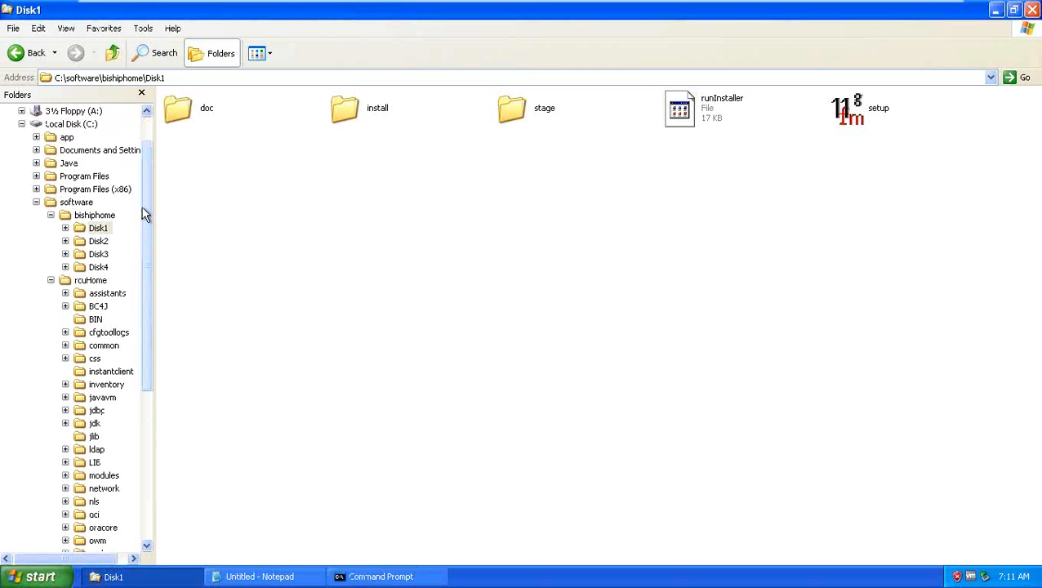
left_click(36, 204)
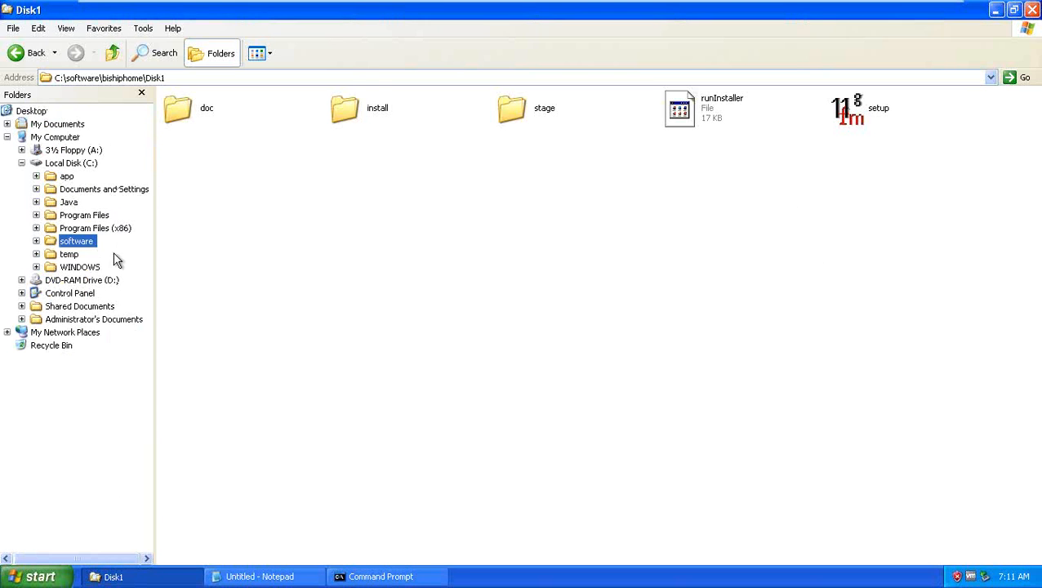
left_click(69, 203)
double_click(254, 95)
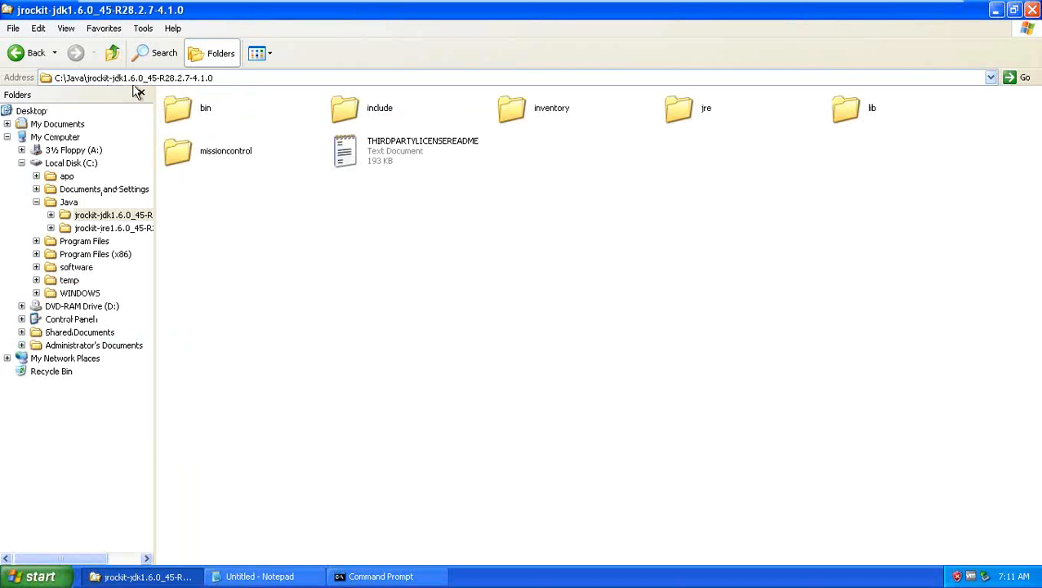
left_click(236, 79)
key("ctrl+c")
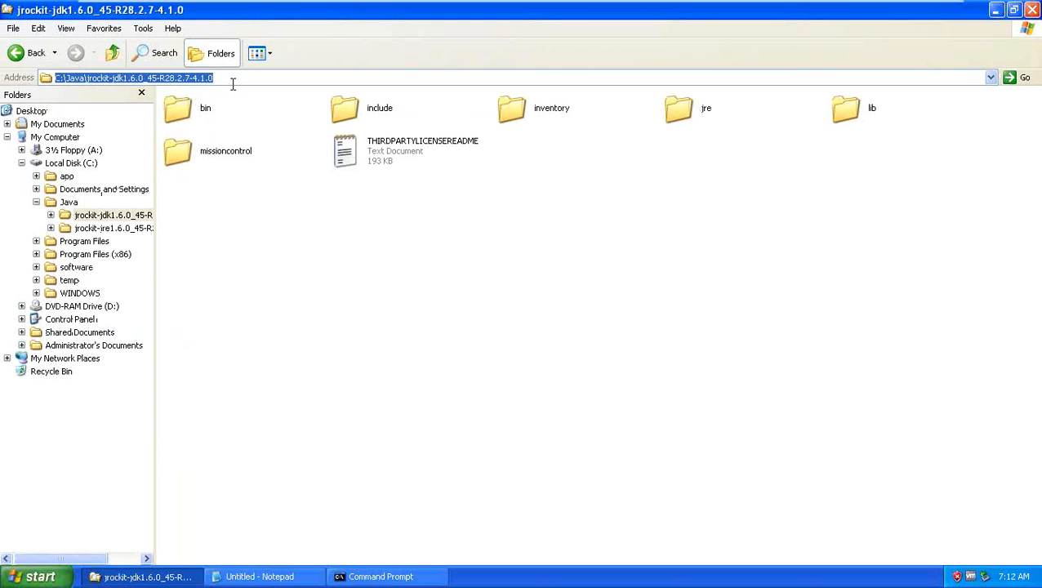
left_click(228, 254)
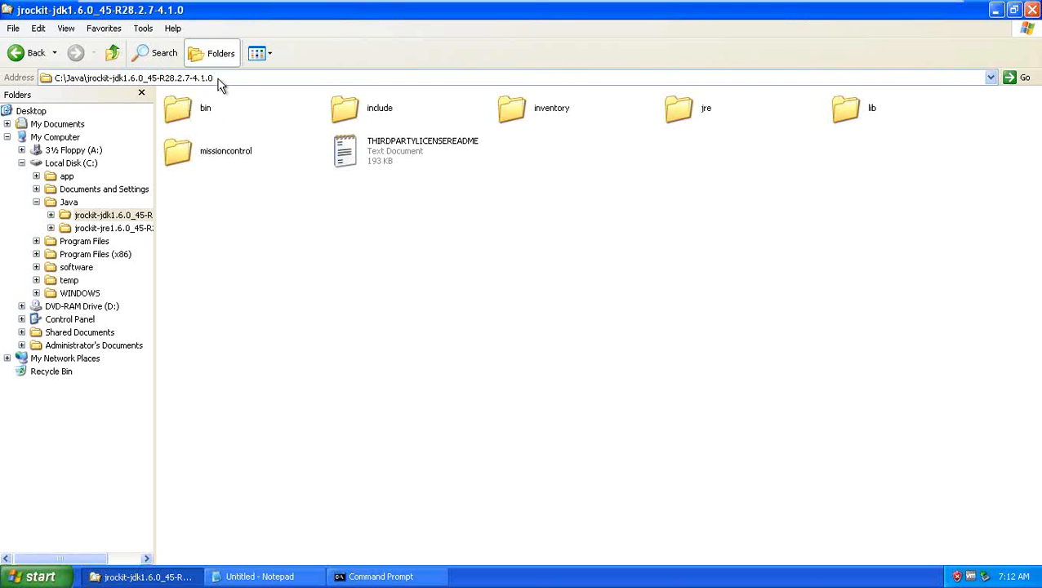
Step: Append -jreLoc C:\Java\jrockit-jdk1.6.0_45-R28.2.7-4.1.0 to the setup.exe command line
key("alt+Tab")
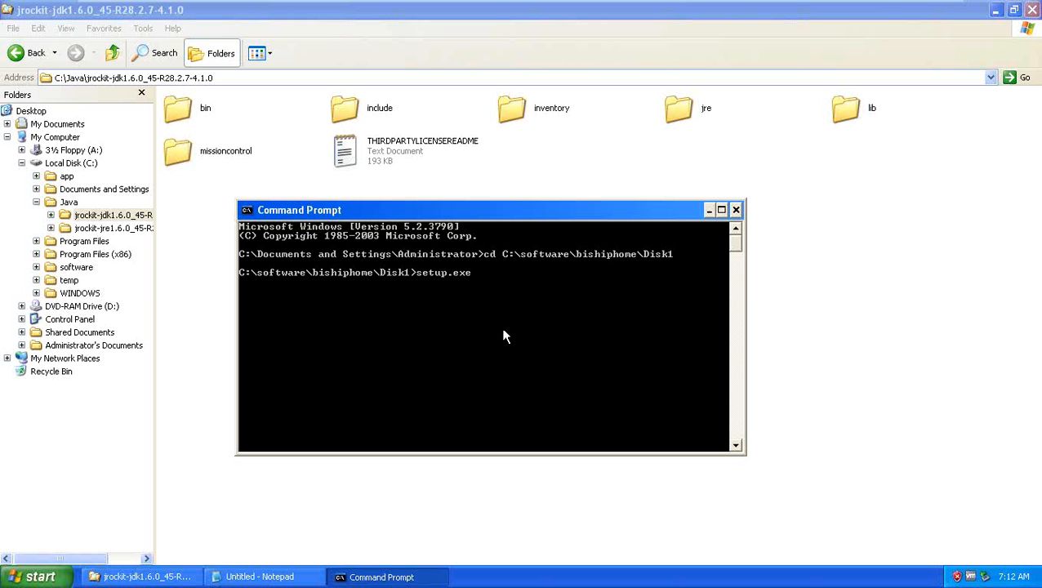
type("-jreLoc")
right_click(549, 310)
left_click(575, 345)
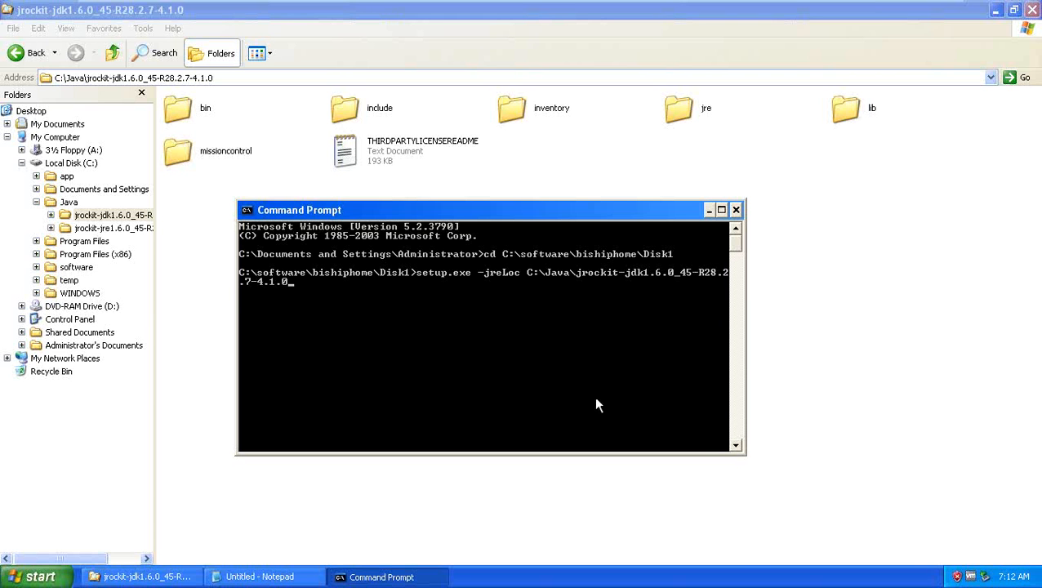
Step: Run setup.exe -jreLoc to start the OBIEE 11g installer, then minimize the console
key("Return")
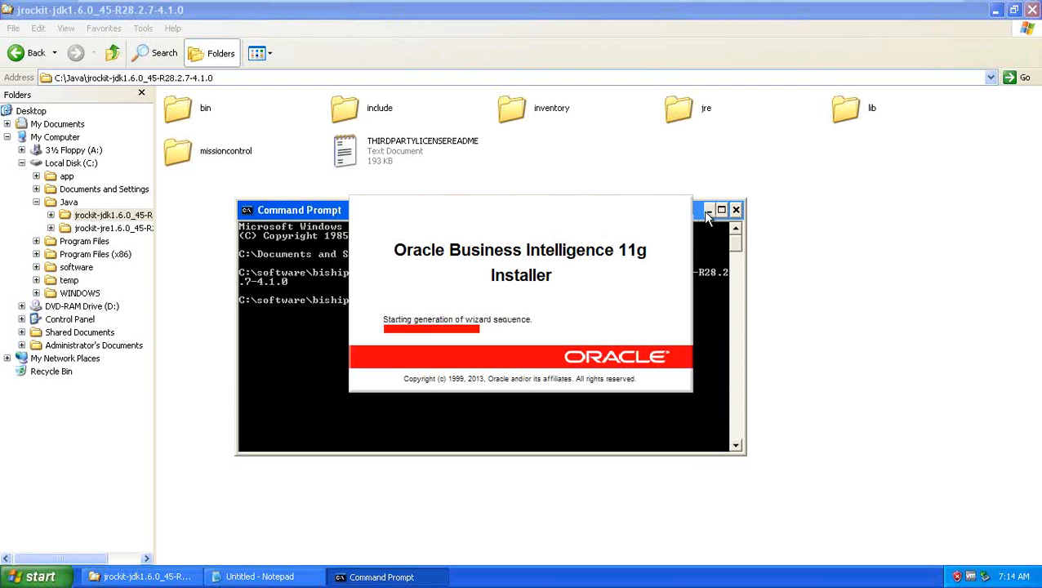
left_click(707, 211)
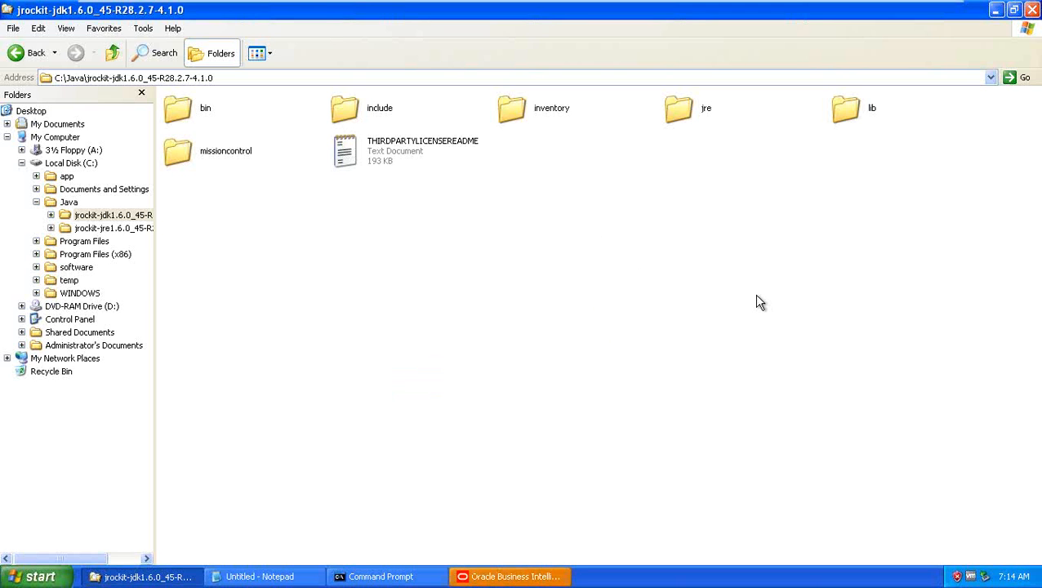
Step: Pass the installer's Welcome page and choose Skip Software Updates
left_click(497, 571)
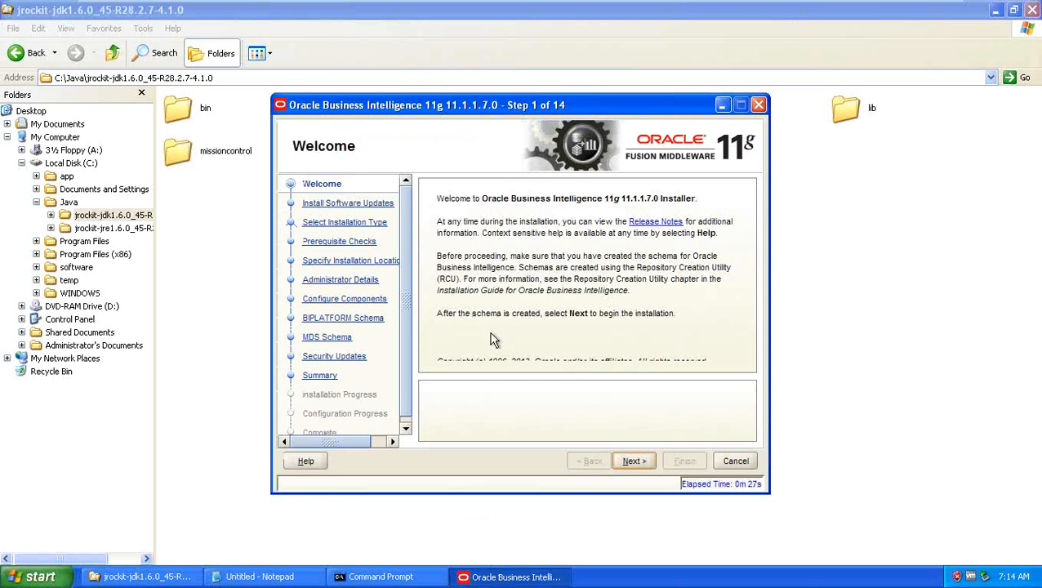
left_click(633, 461)
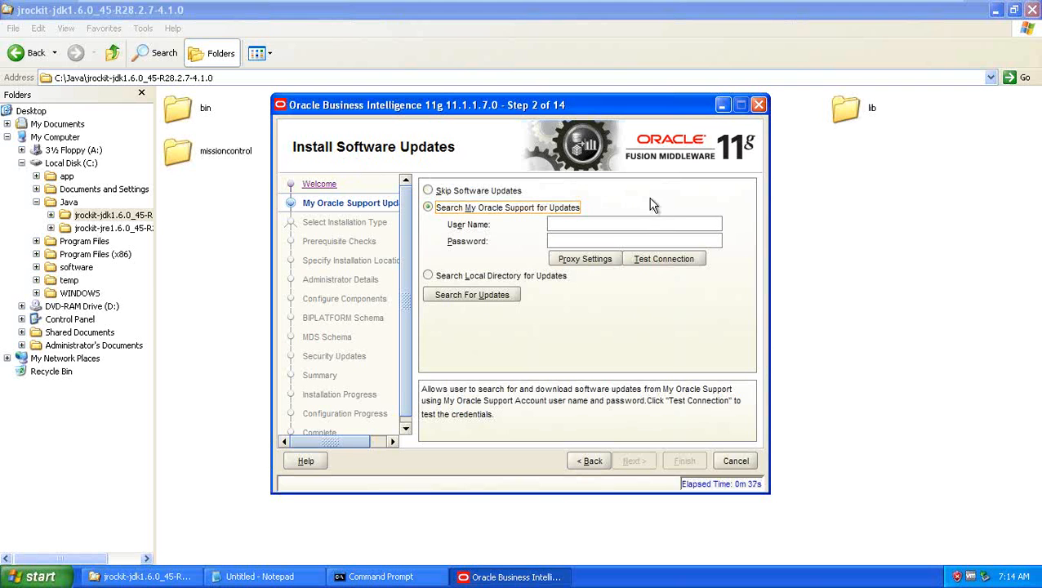
left_click(468, 193)
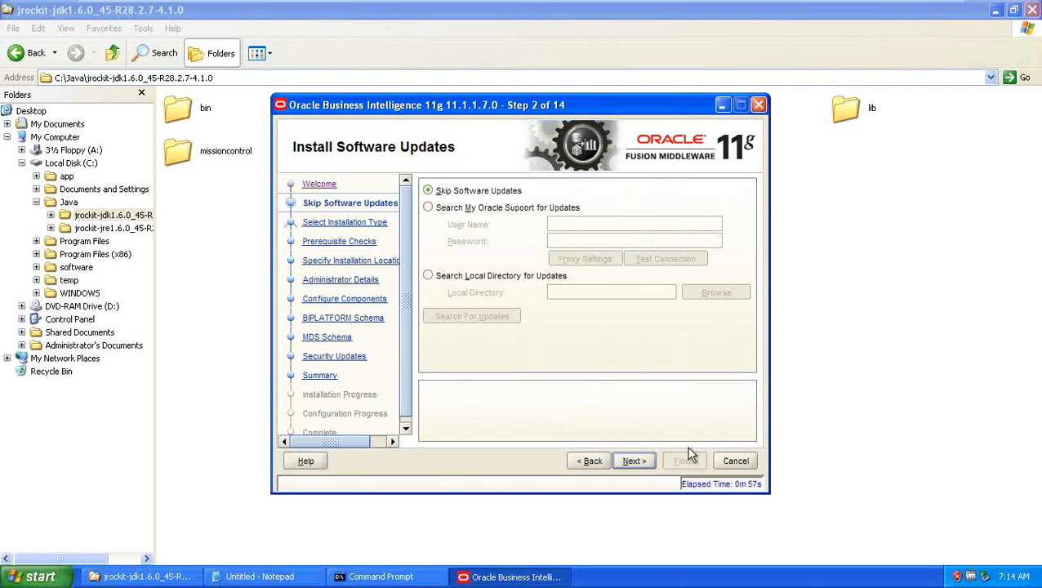
left_click(634, 462)
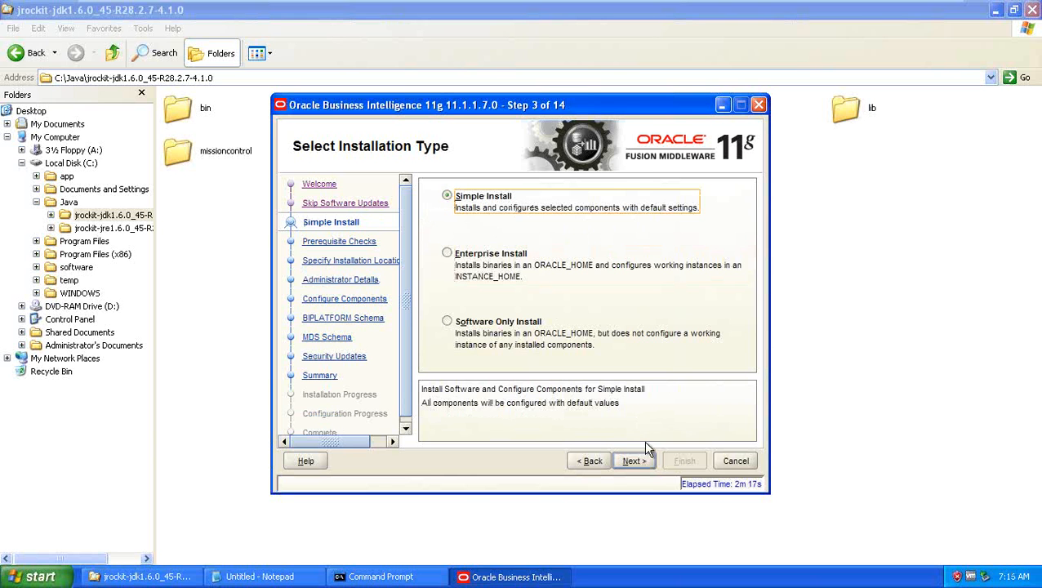
Step: Keep Simple Install, pass the prerequisite checks to reach step 5, then bring Explorer forward
left_click(641, 463)
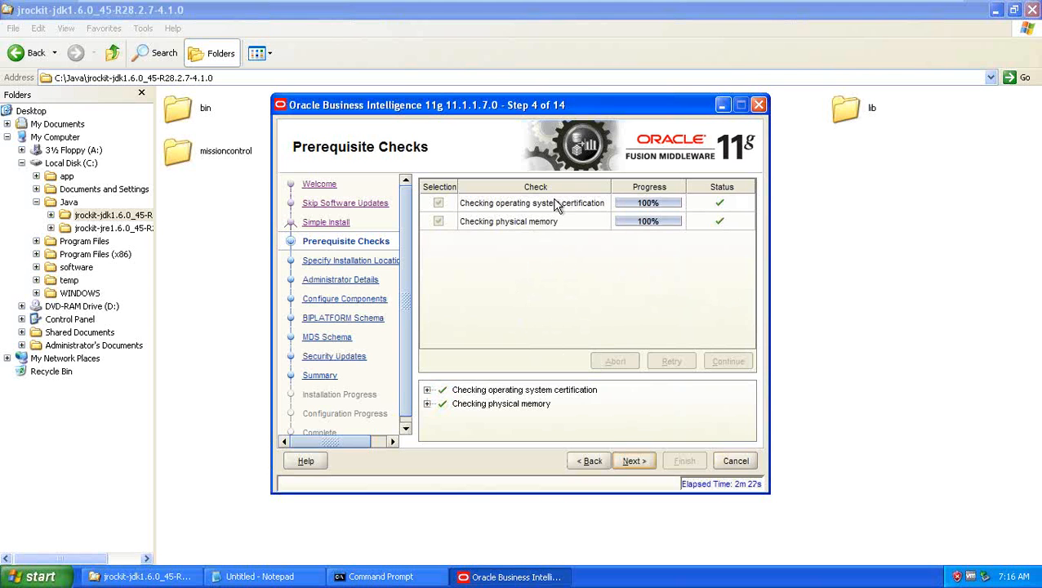
left_click(636, 460)
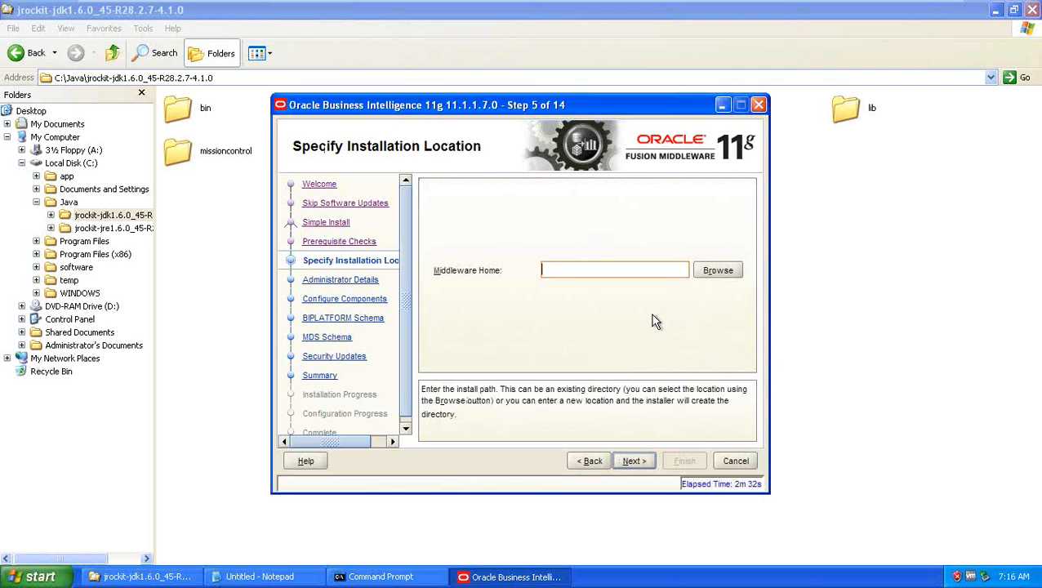
left_click(852, 320)
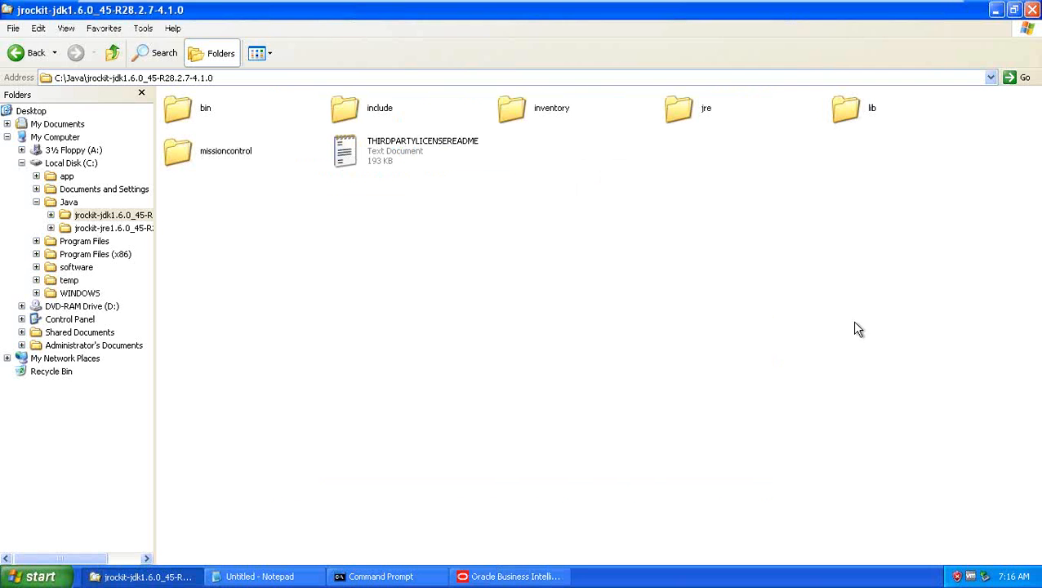
Step: Make a new C:\OBIEE11g folder, copy its path, and return to the installer
left_click(72, 165)
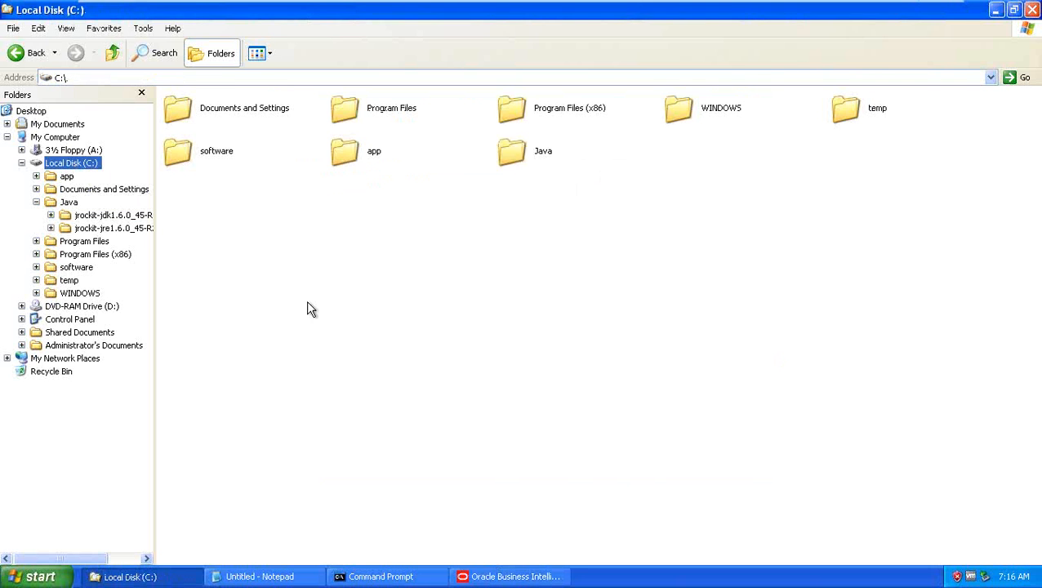
right_click(429, 299)
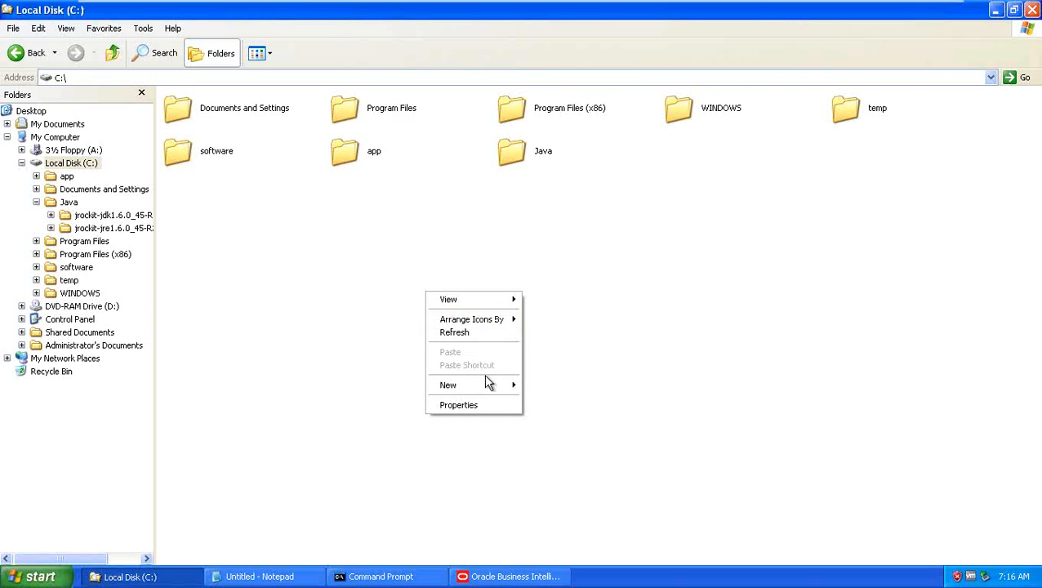
mouse_move(485, 384)
left_click(550, 388)
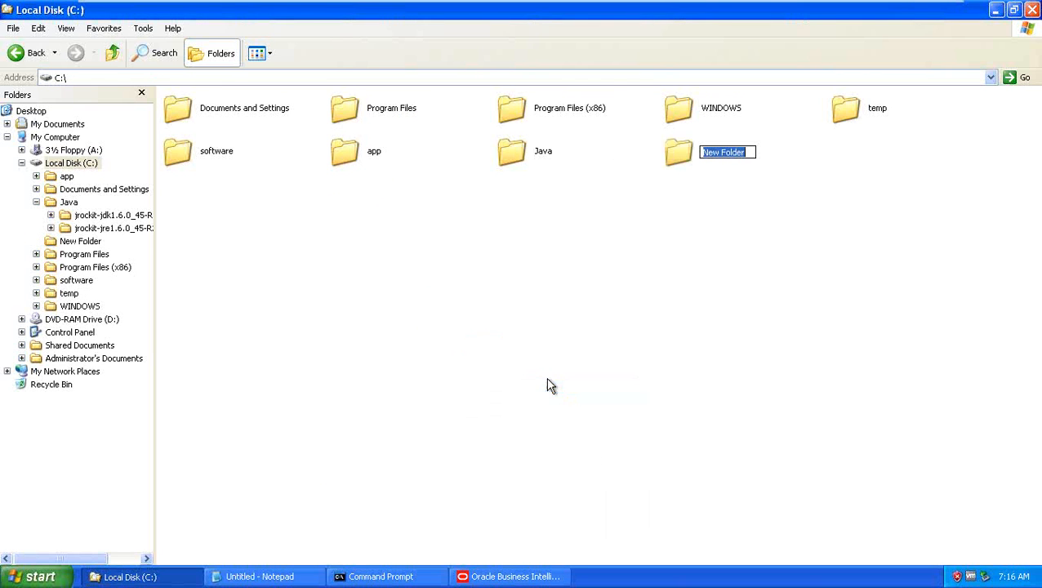
type("OBIEE11g")
key("Return")
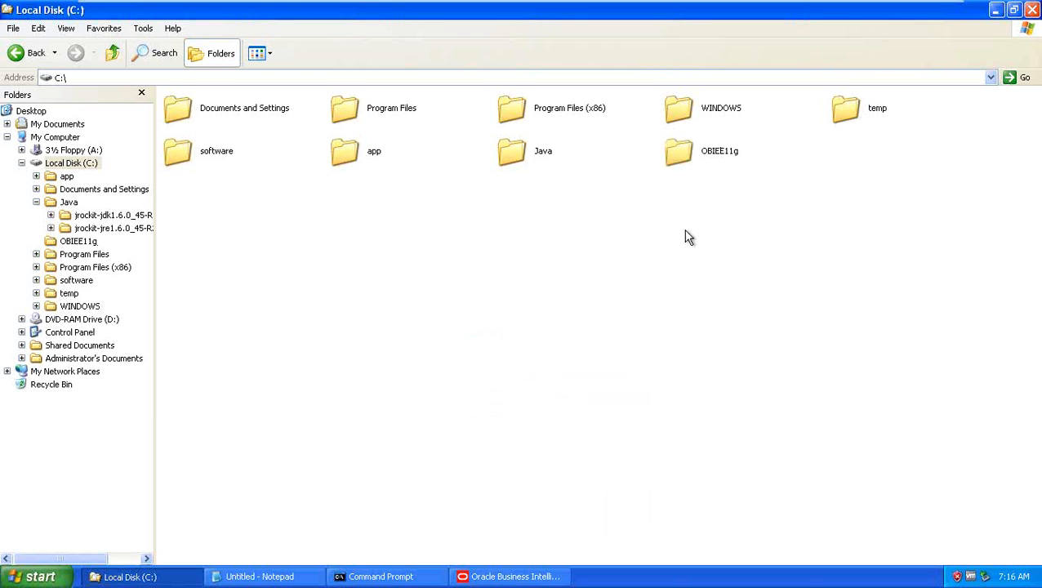
double_click(685, 153)
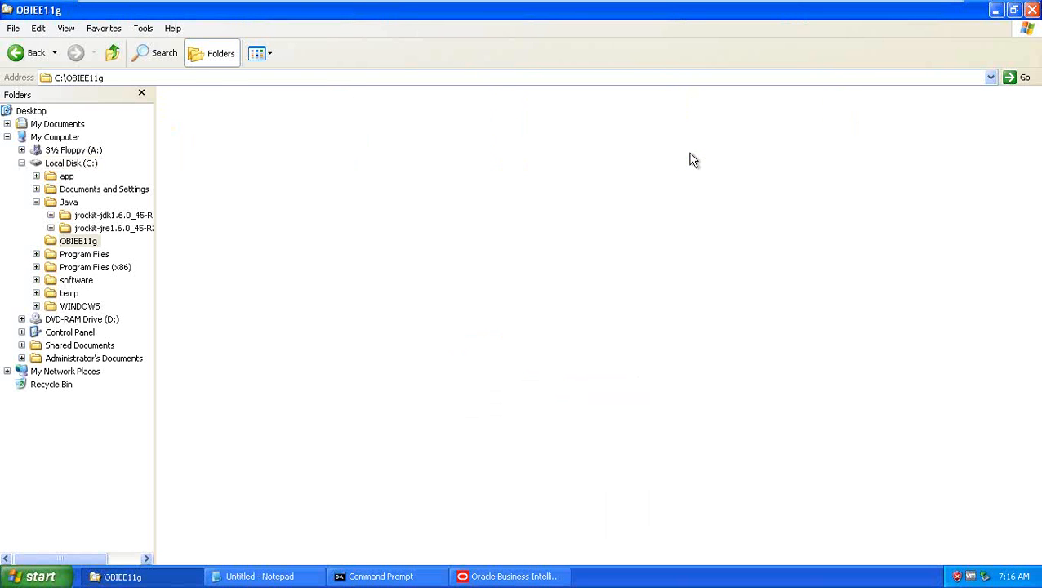
left_click(317, 76)
key("ctrl+c")
key("alt+Tab")
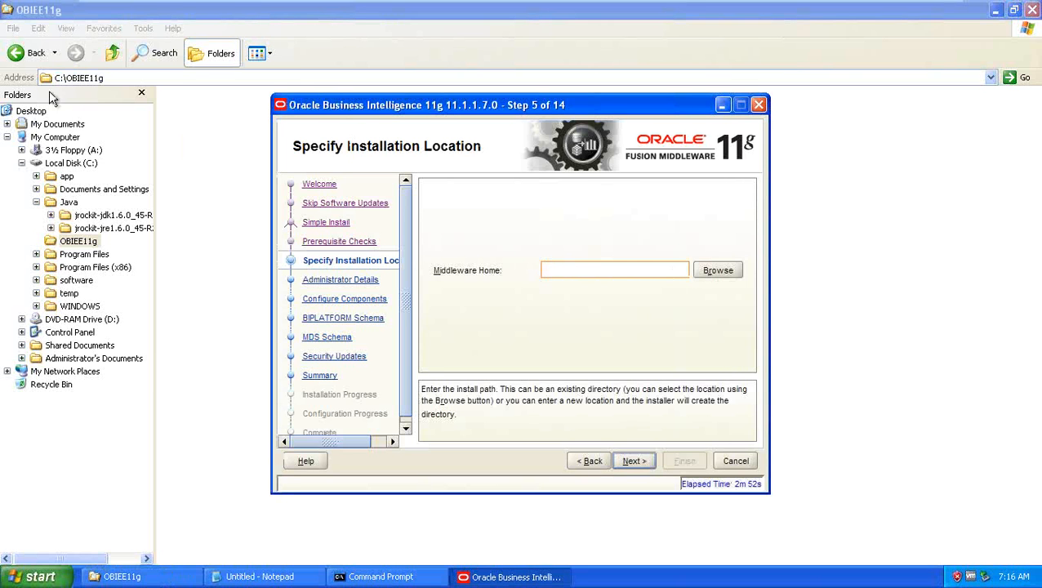
Step: Paste C:\OBIEE11g into the Middleware Home field
key("ctrl+v")
Step: Keep the weblogic username and enter the administrator password in Password and Confirm Password
left_click(636, 461)
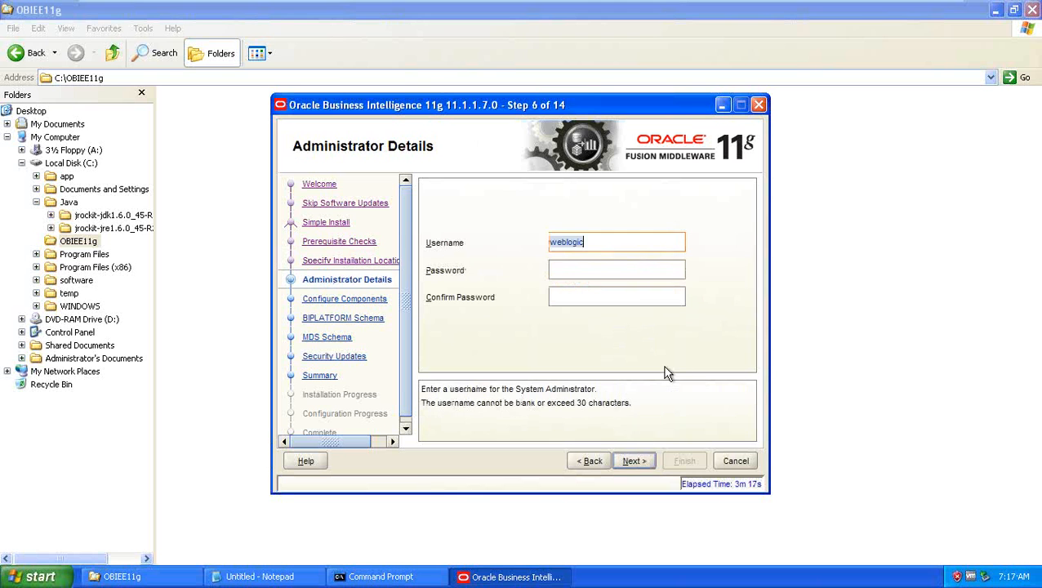
left_click(629, 270)
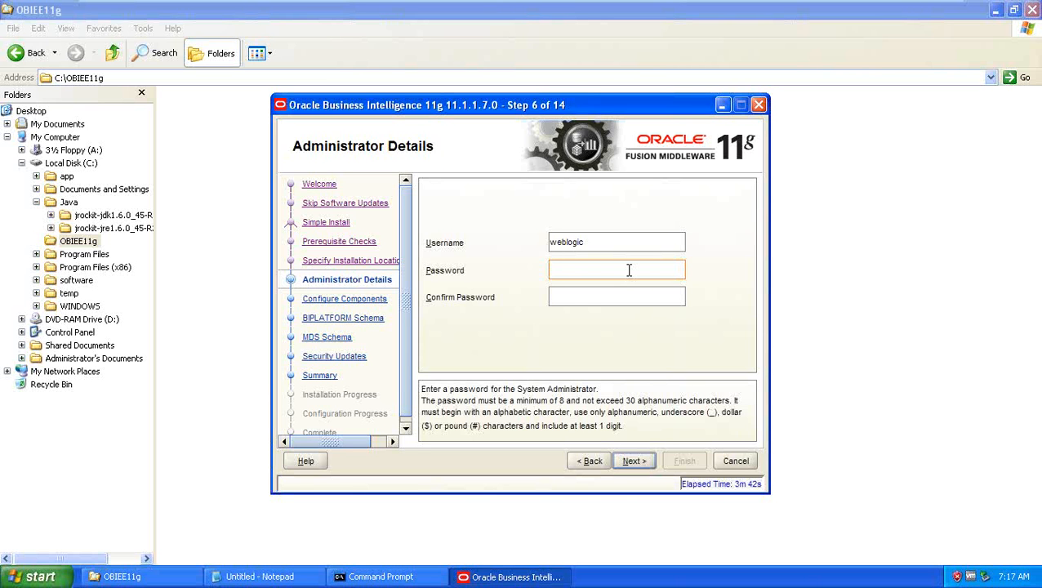
left_click(622, 243)
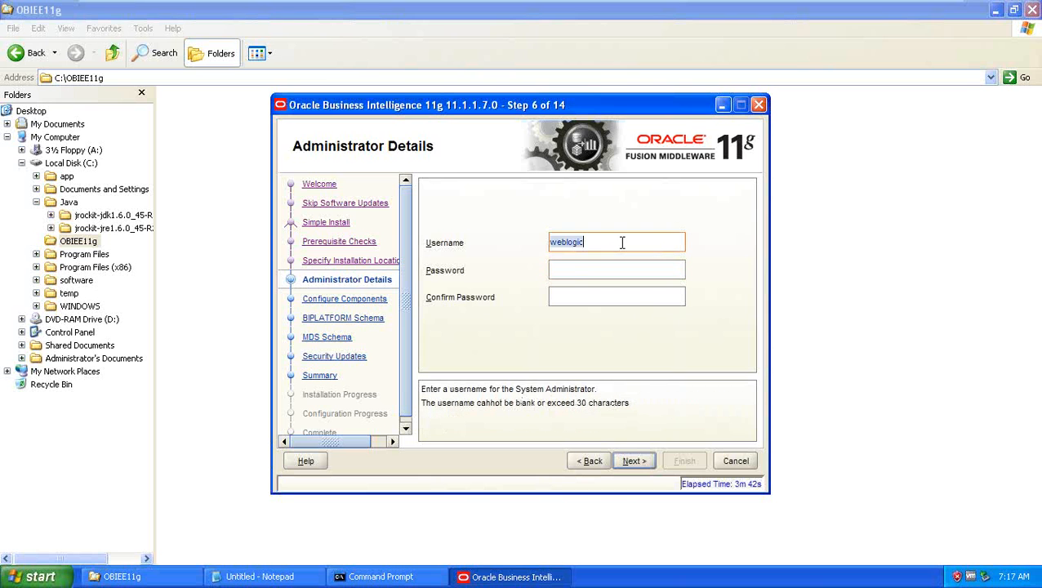
left_click(594, 242)
left_click(598, 268)
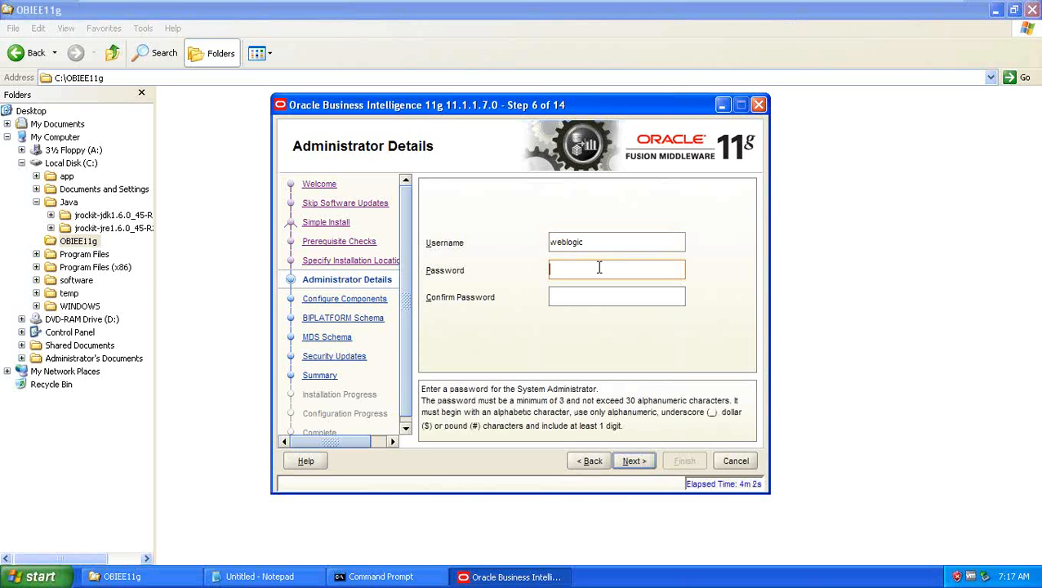
type("welcome1")
key("Tab")
type("welco")
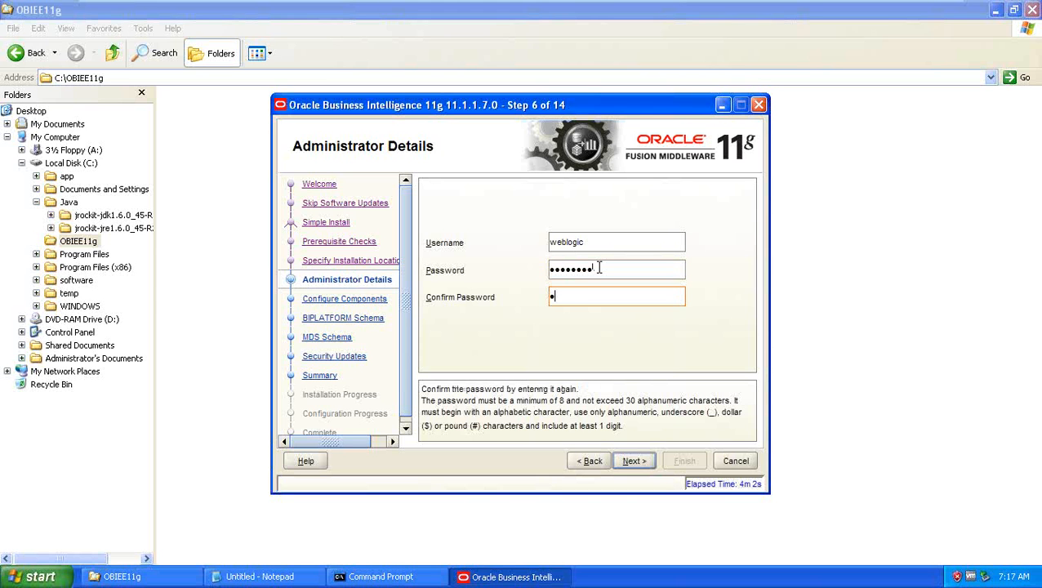
type("me1")
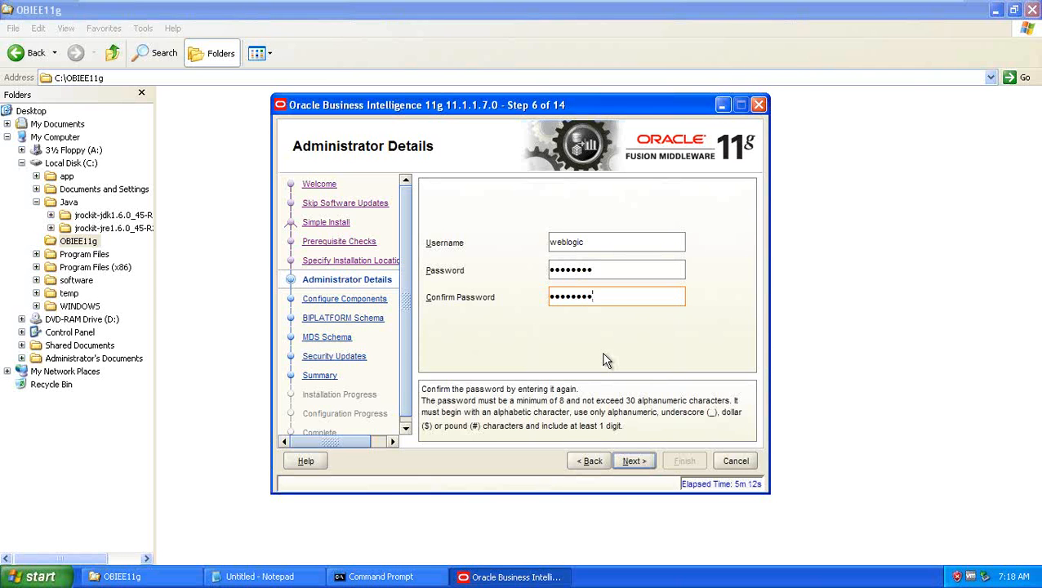
Step: Uncheck Real-Time Decisions and Essbase Suite under Configure Components, then advance to BIPLATFORM Schema
left_click(634, 461)
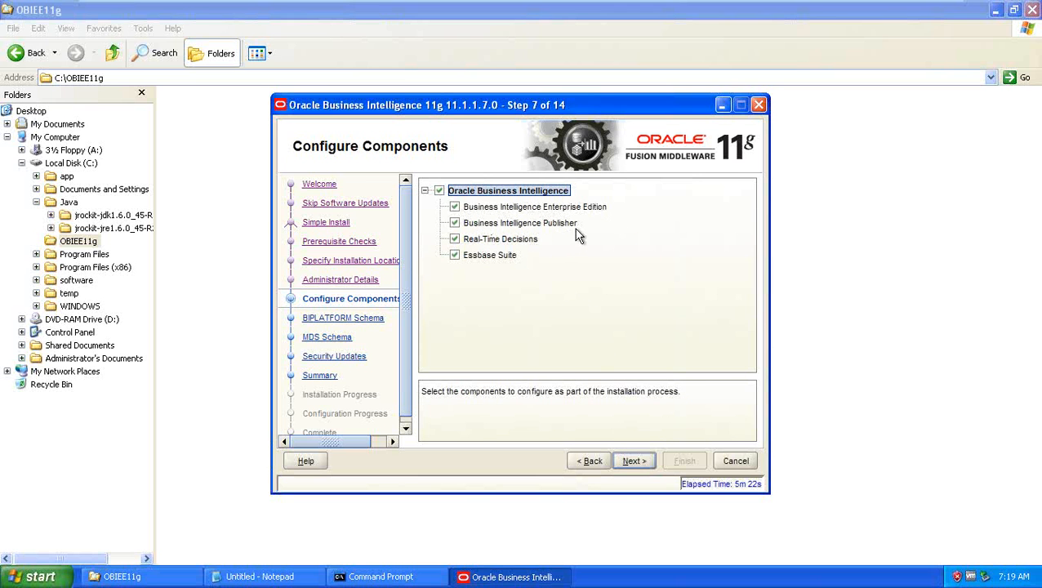
left_click(455, 239)
left_click(455, 256)
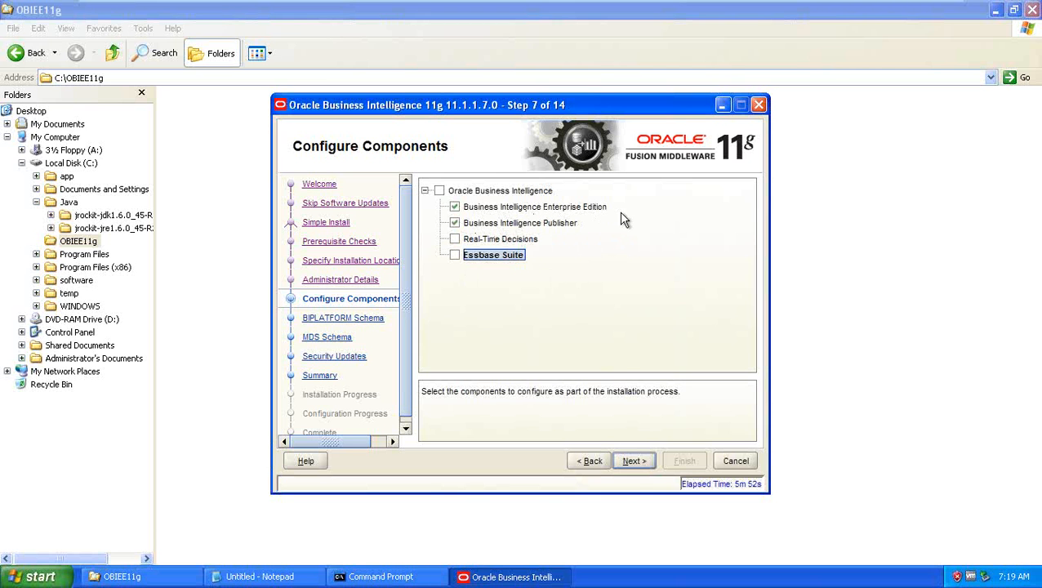
left_click(637, 463)
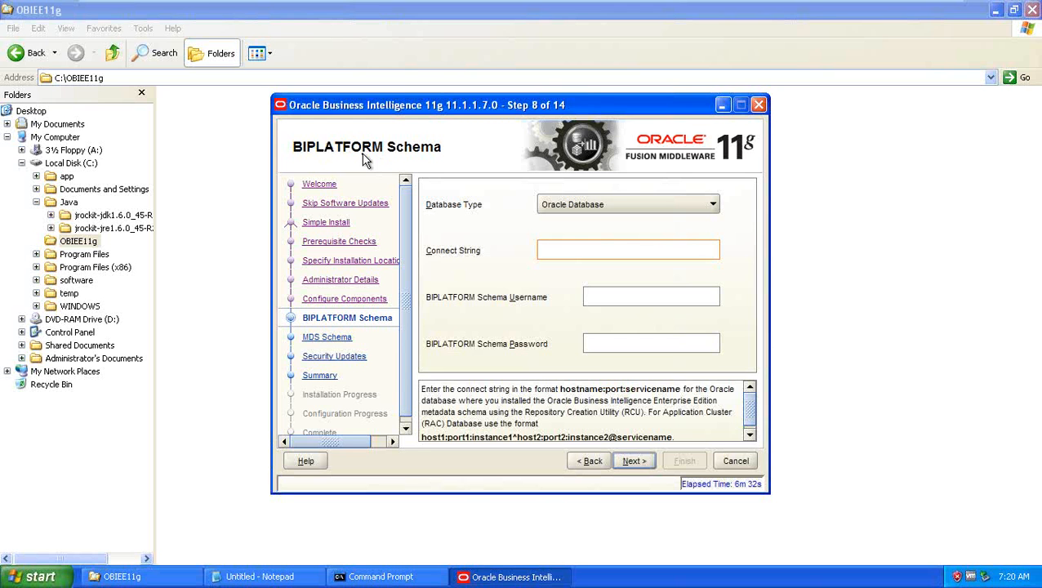
Step: Resize Notepad so DEV_BIPLATFORM and DEV_MDS sit beside the installer's BIPLATFORM Schema step
left_click(277, 577)
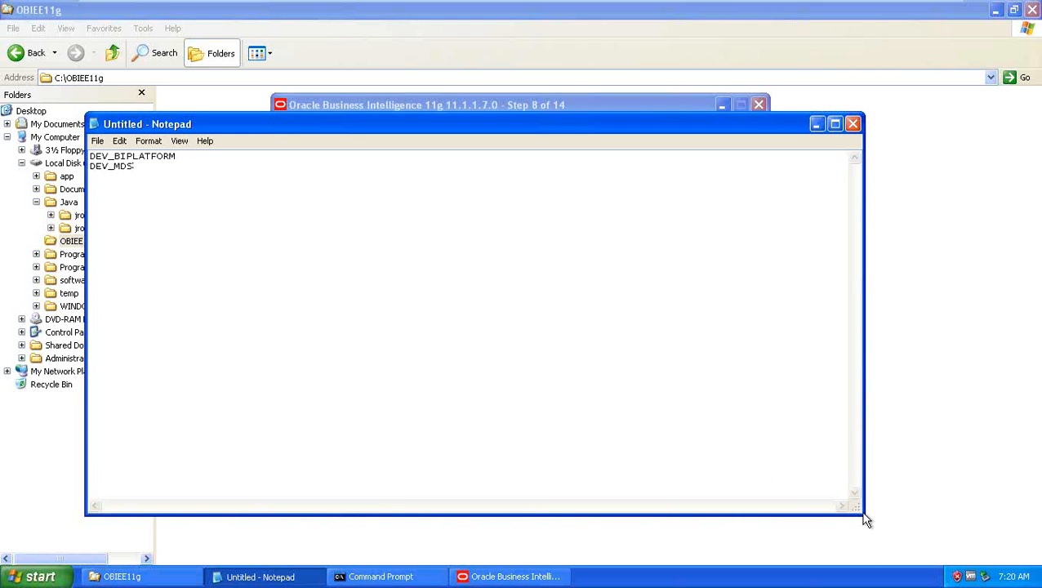
left_click_drag(866, 520, 360, 297)
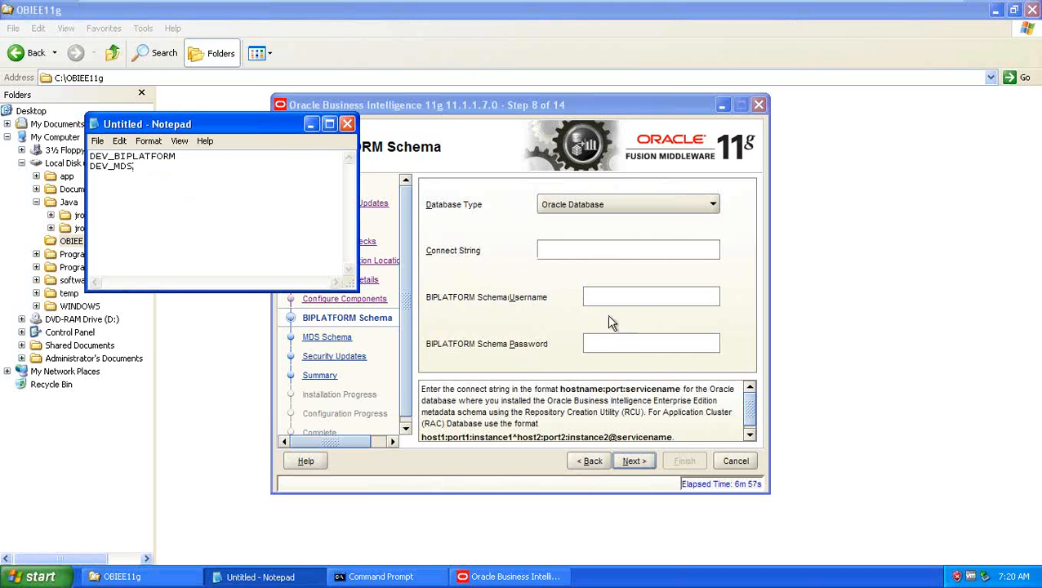
left_click(392, 119)
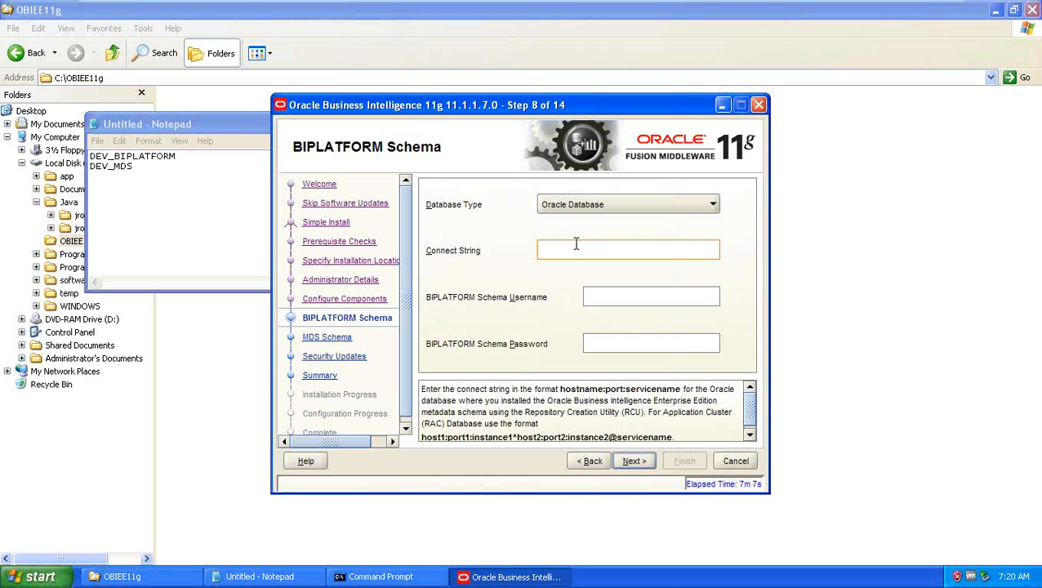
Step: Enter connect string localhost:1521:orcl, username DEV_BIPLATFORM copied from Notepad, and the schema password
type("localhost")
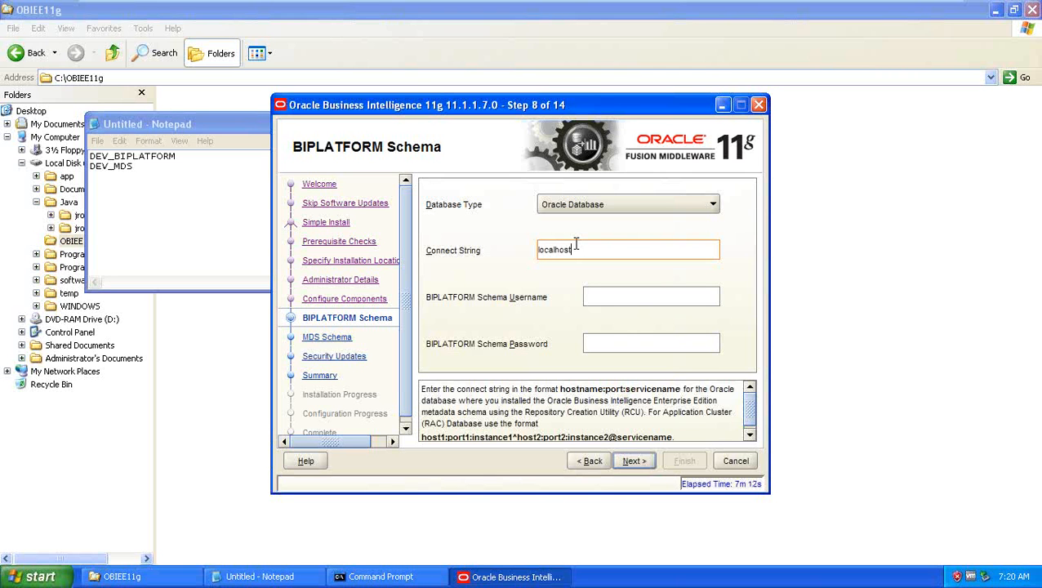
type(":1521:orcl")
left_click(603, 292)
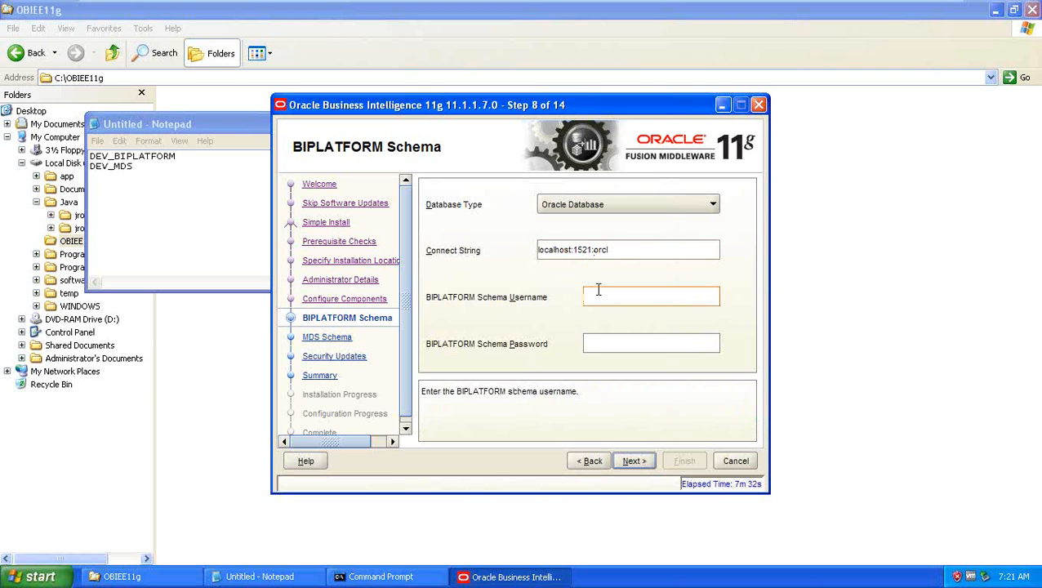
left_click_drag(186, 159, 49, 147)
key("ctrl+c")
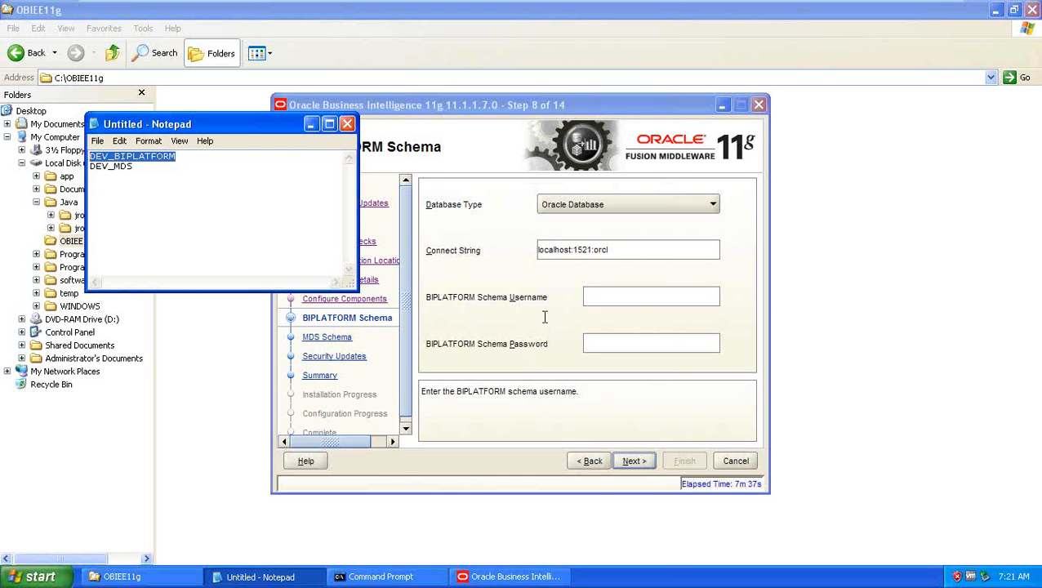
left_click(605, 296)
key("ctrl+v")
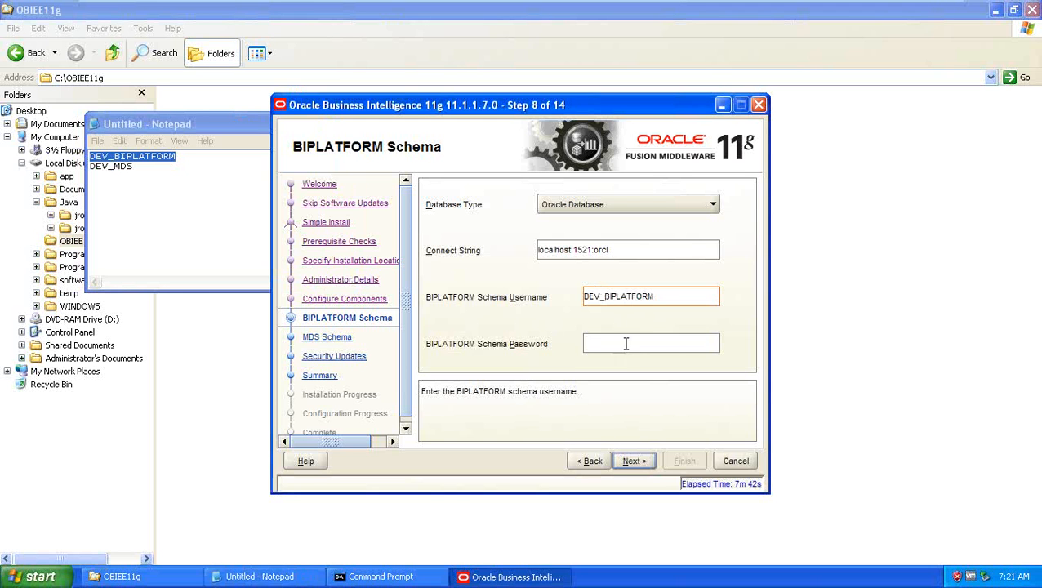
left_click(626, 344)
type("welcome1")
Step: Accept the prefilled DEV_MDS schema details and proceed to Specify Security Updates
left_click(637, 462)
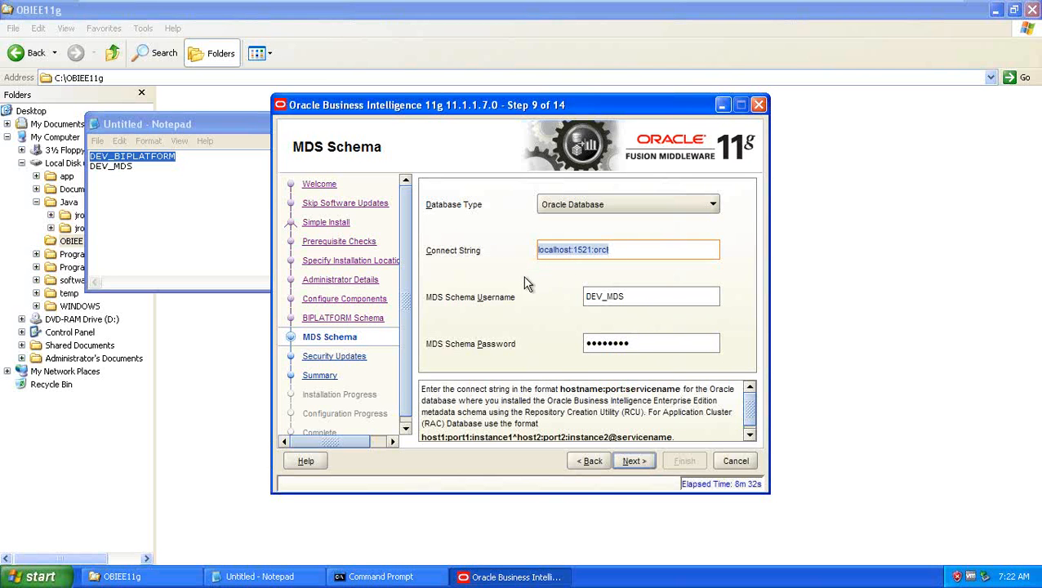
left_click(654, 297)
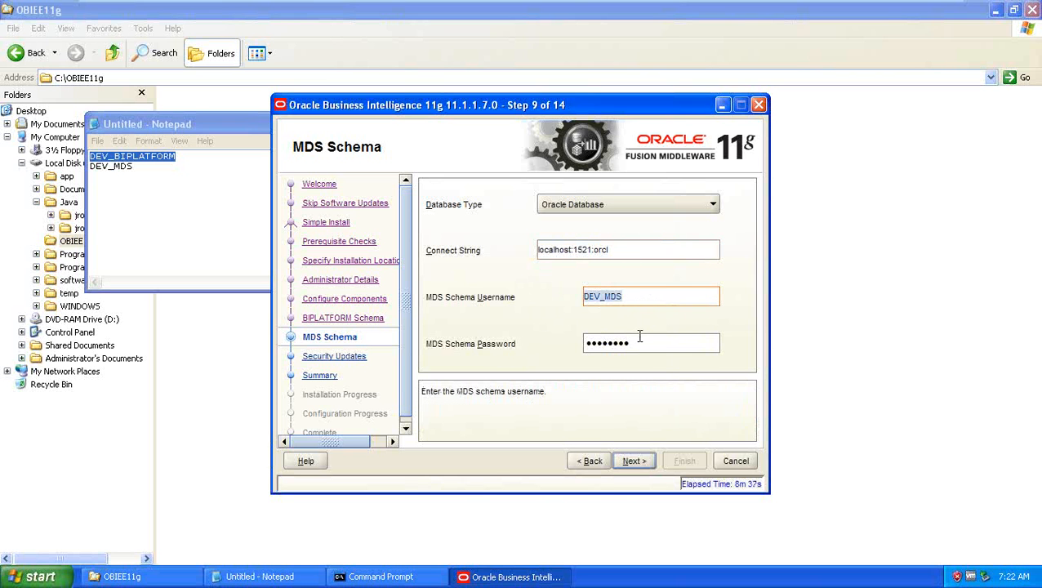
left_click(633, 462)
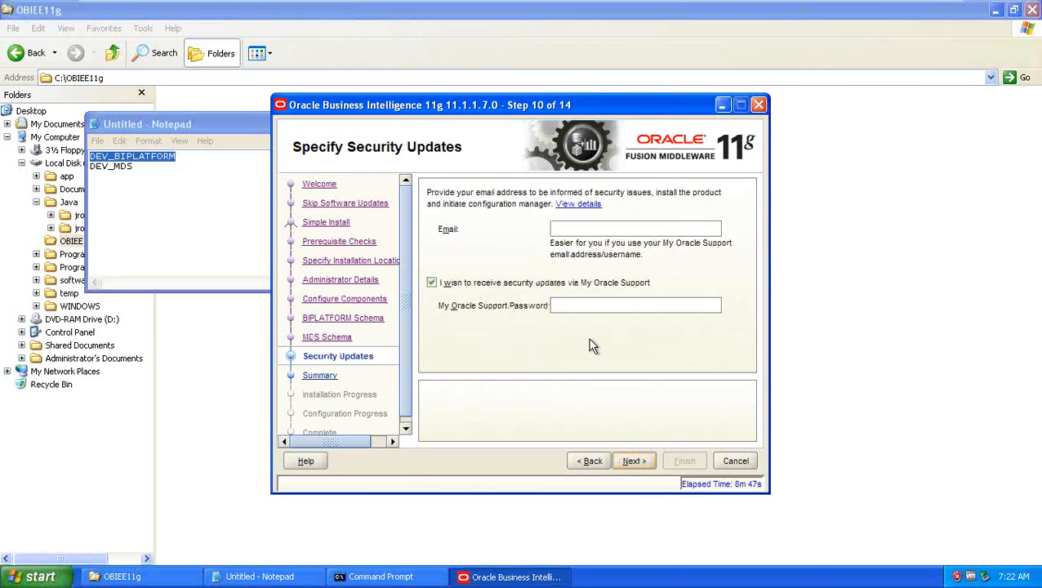
Step: Turn off My Oracle Support security updates and confirm the warning to reach the Summary
left_click(431, 284)
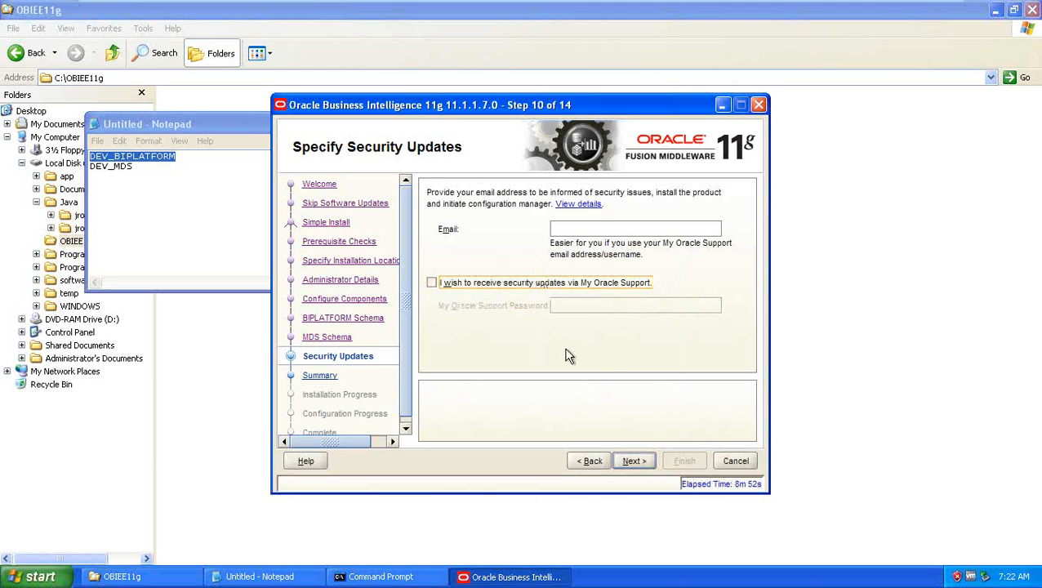
left_click(631, 459)
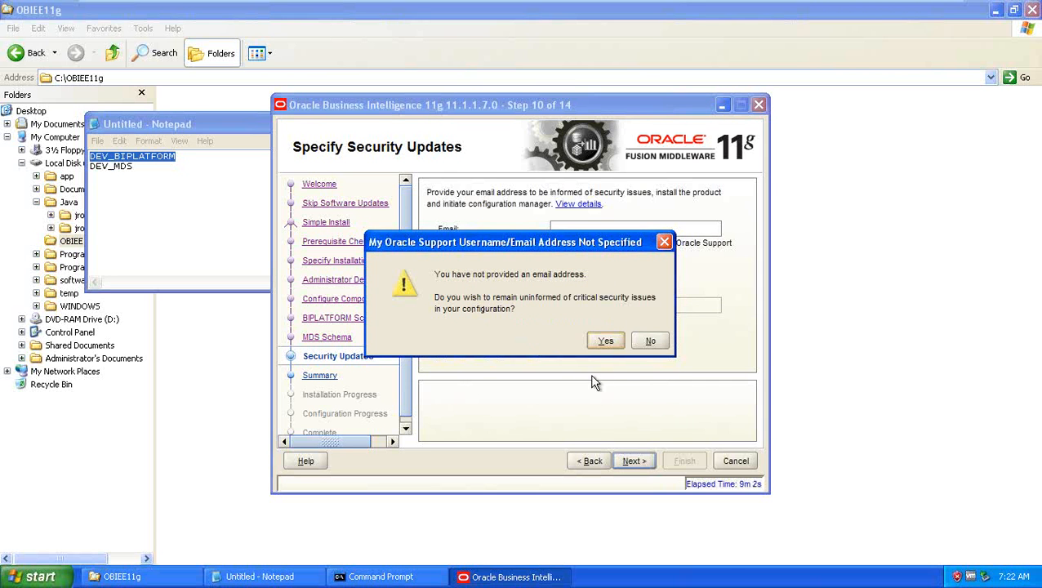
left_click(604, 342)
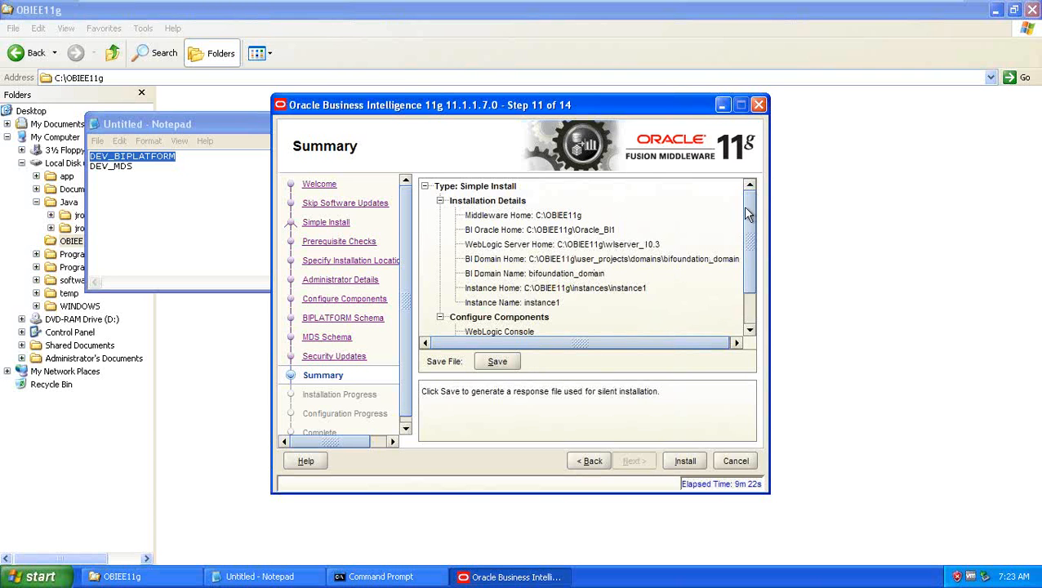
Step: Review the Simple Install summary tree and launch the installation
scroll(743, 229, "down", 3)
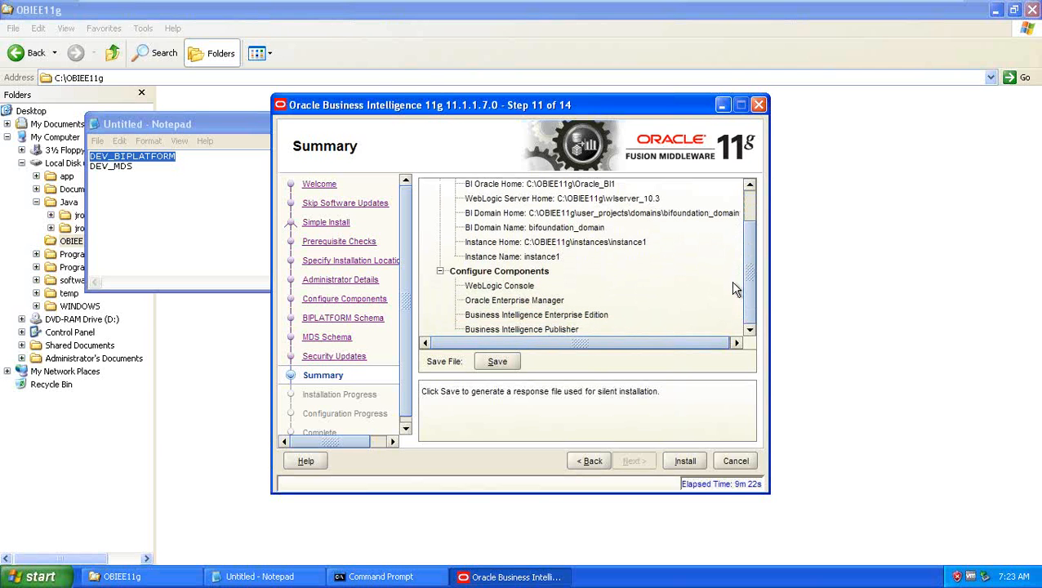
scroll(736, 278, "up", 3)
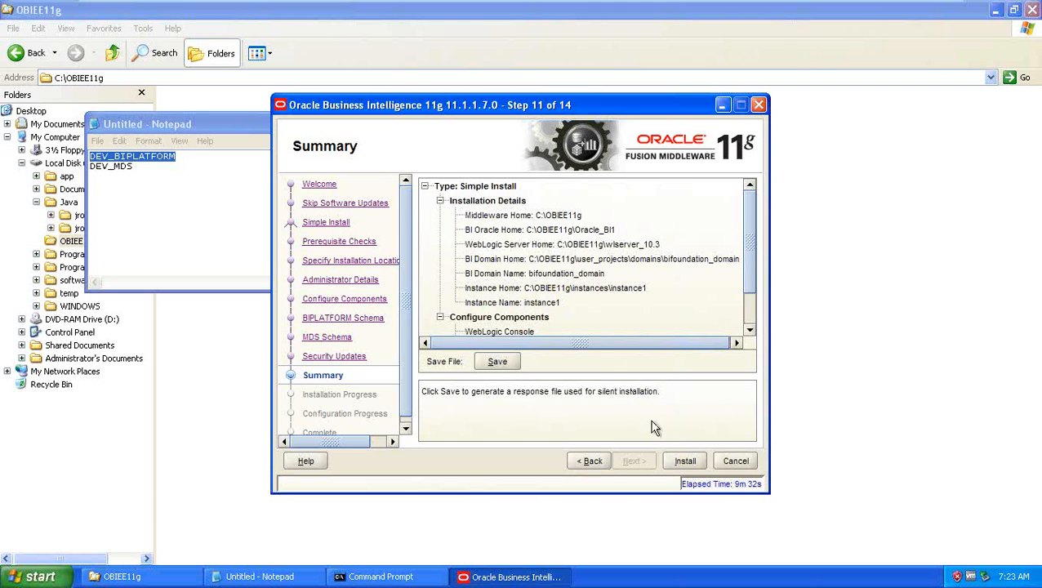
left_click(685, 462)
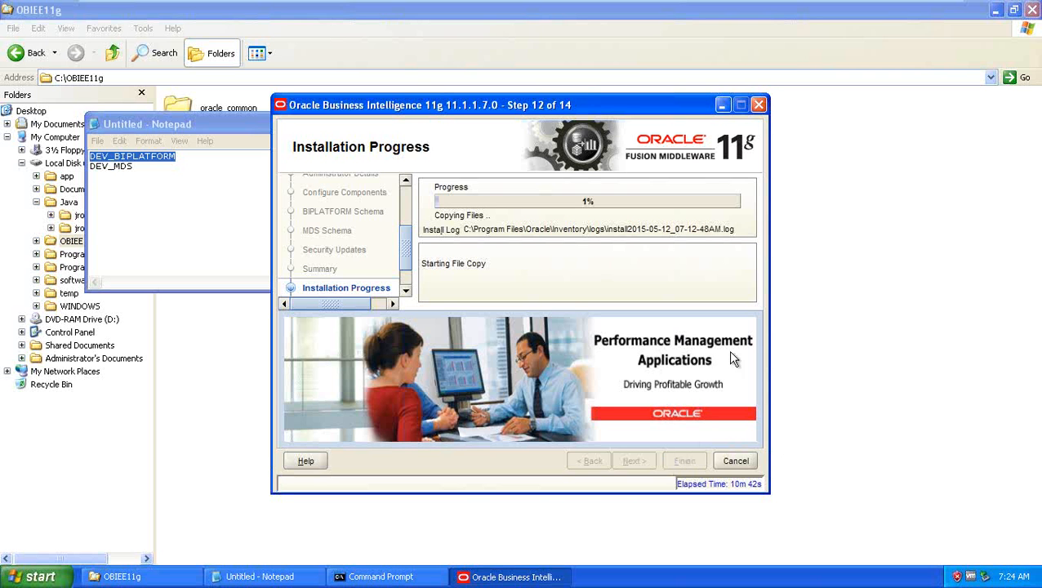
mouse_move(734, 4)
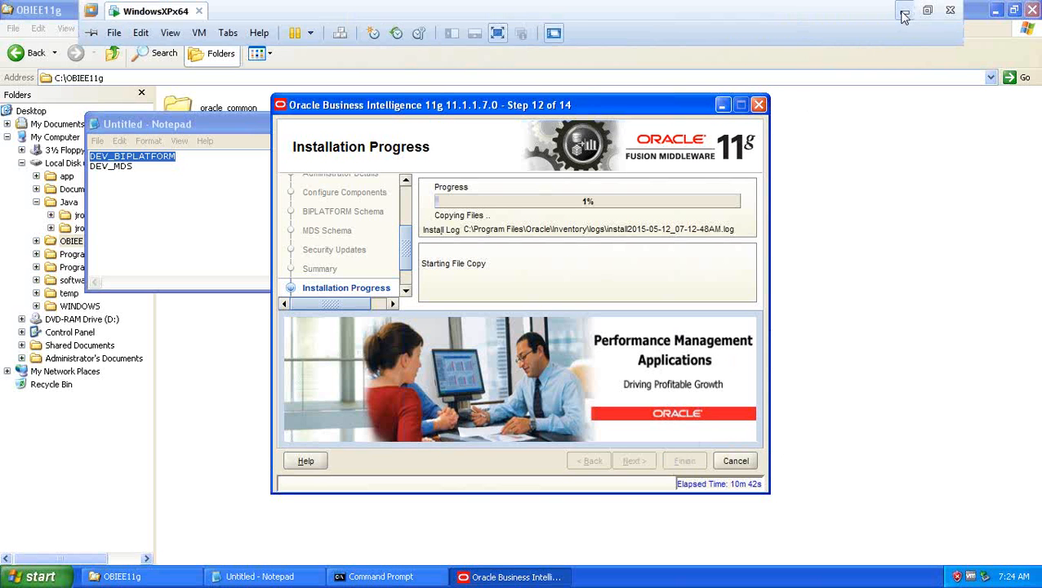
Step: Minimize the VMware virtual machine and bring up the OBIEE 11g installation notes in Paint
left_click(904, 11)
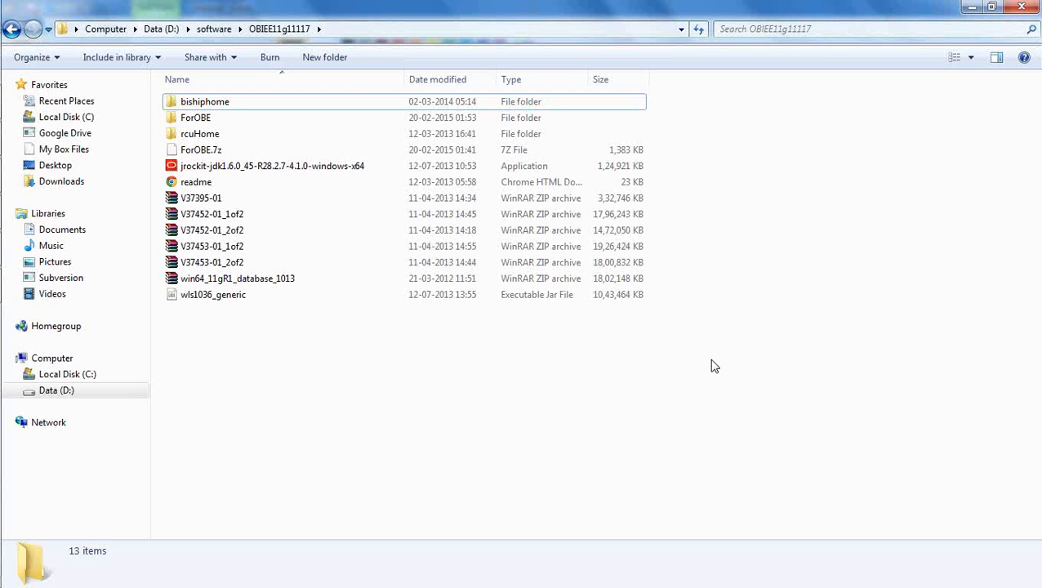
mouse_move(4, 168)
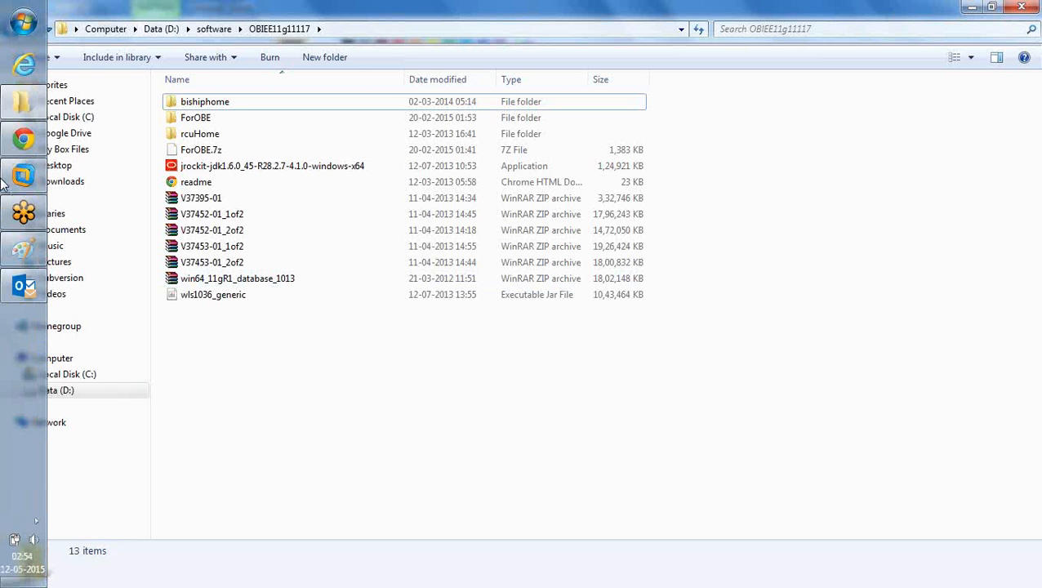
left_click(25, 252)
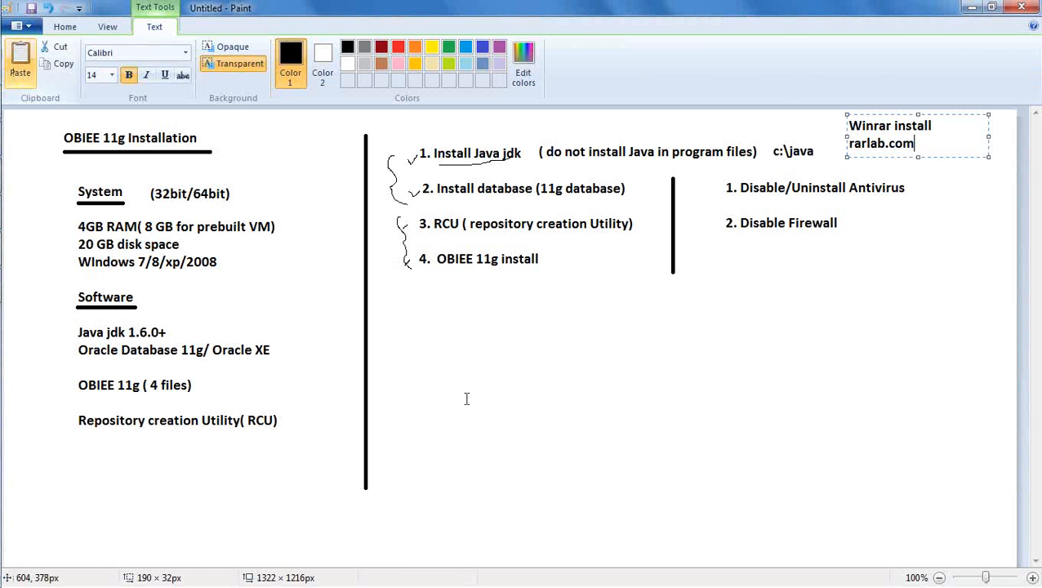